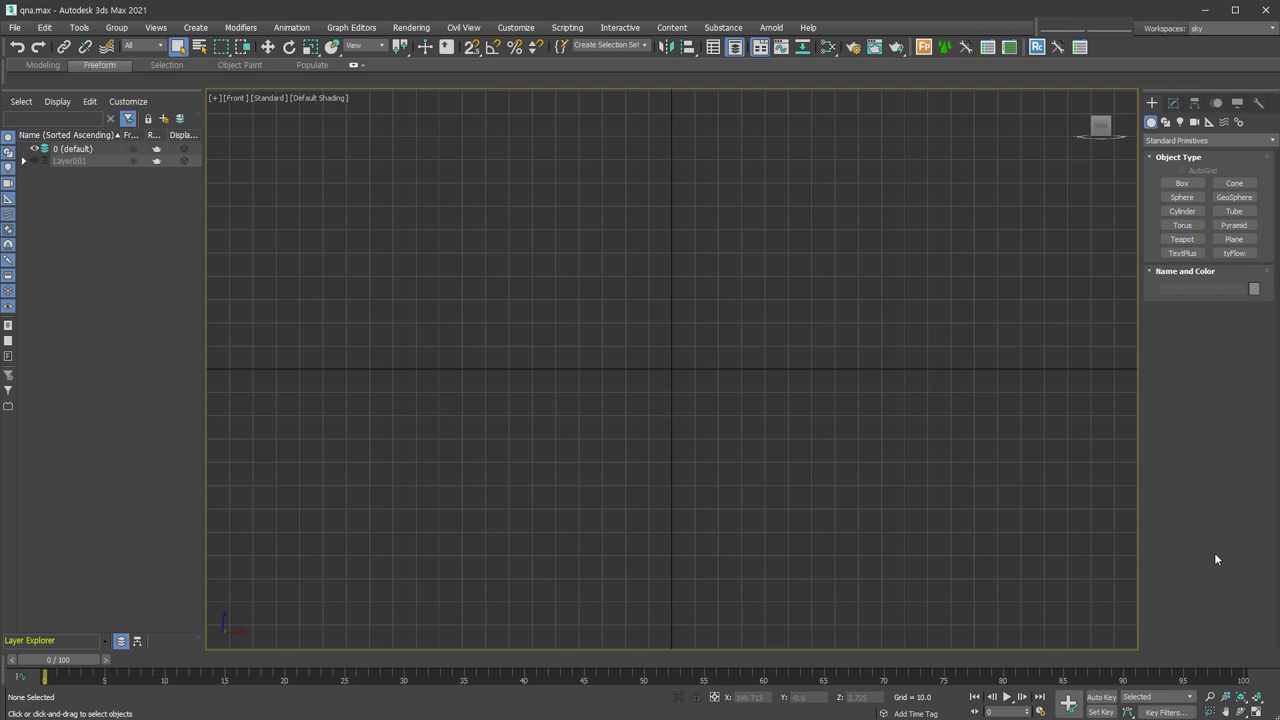
Switch the Create panel to the Shapes category to list the Splines object types
click(1165, 121)
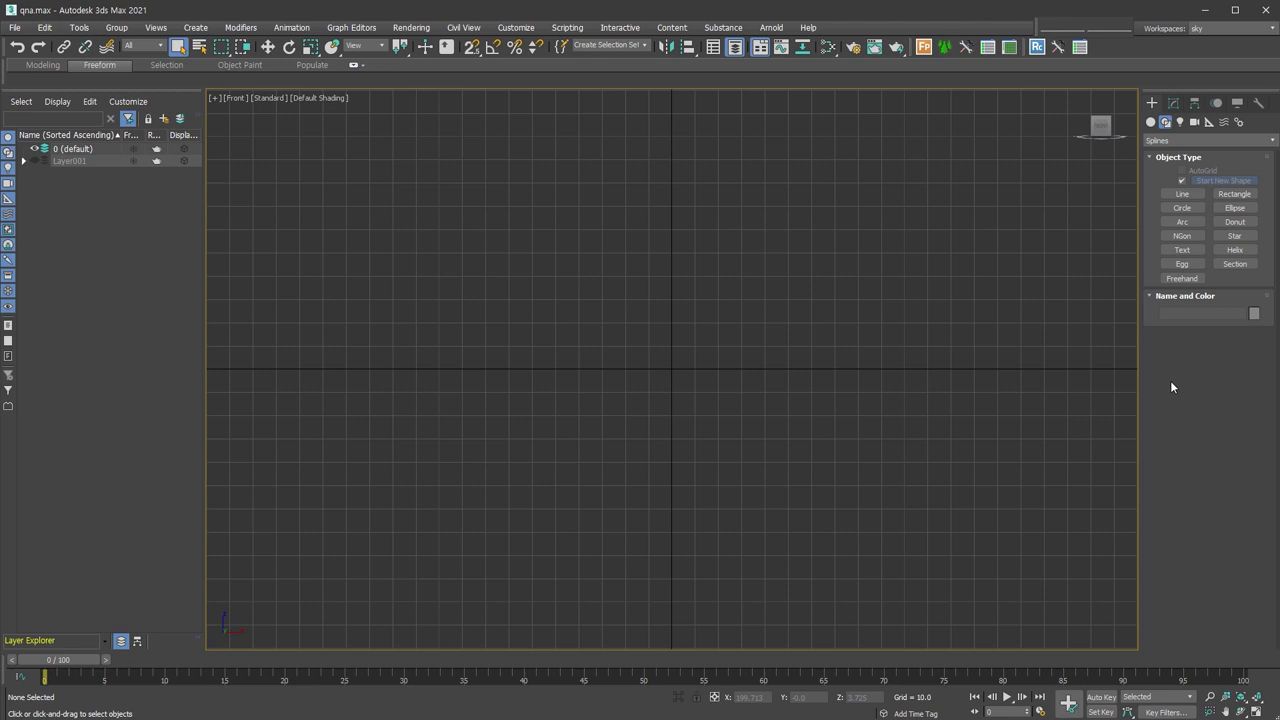
Place a 'MAX Text' text shape in the Front viewport
click(1182, 249)
click(683, 408)
scroll(683, 408, down, 2)
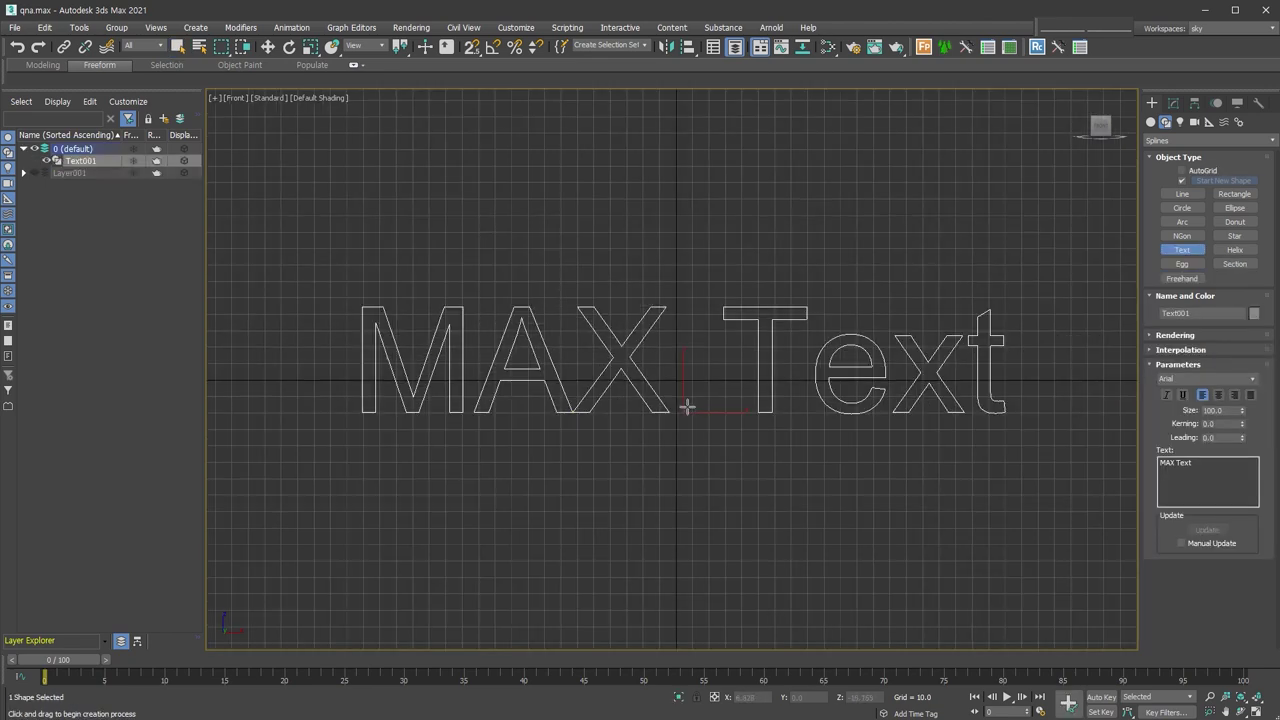
right_click(594, 277)
Convert the text to an Editable Spline and select the M letter at Spline level
right_click(596, 274)
mouse_move(640, 417)
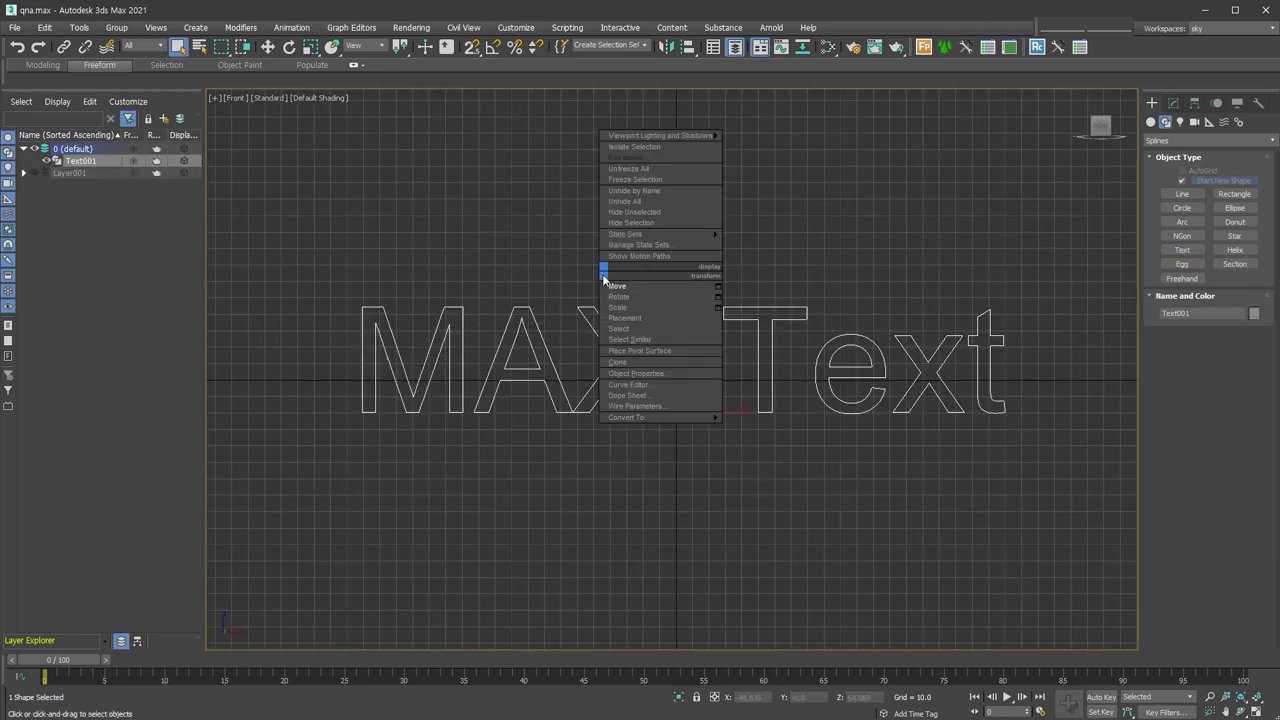
click(787, 419)
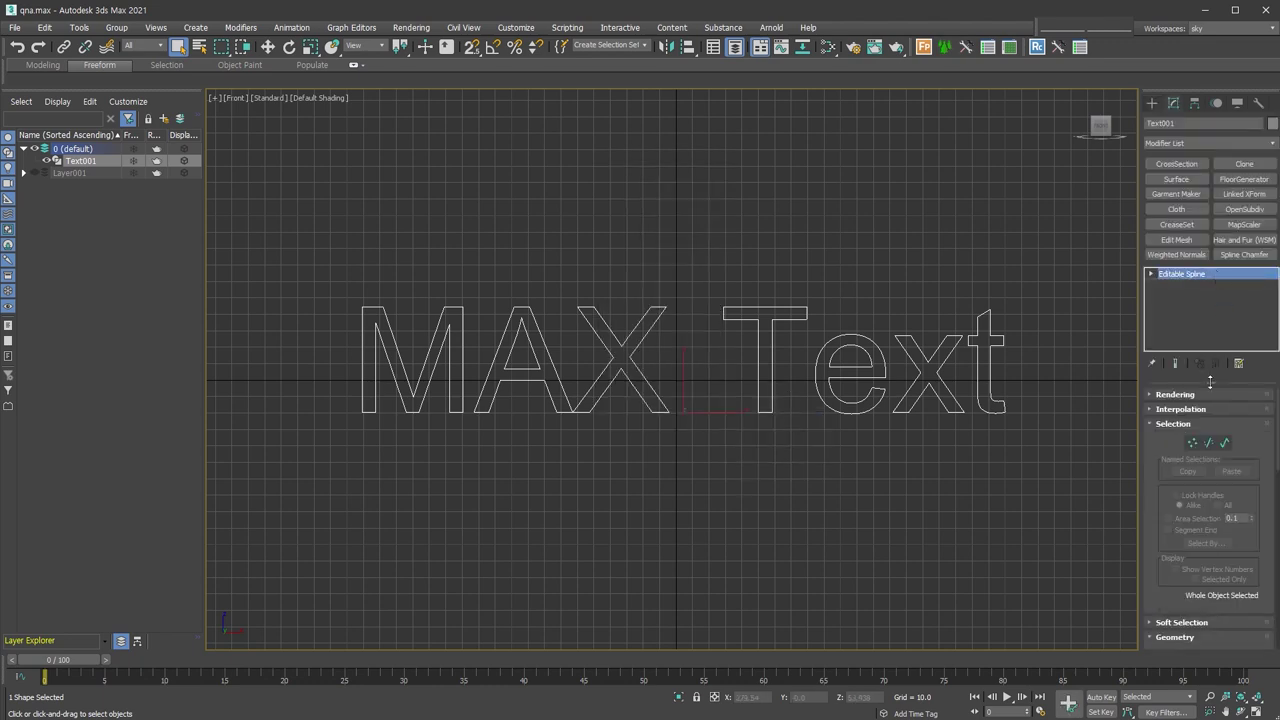
click(1225, 442)
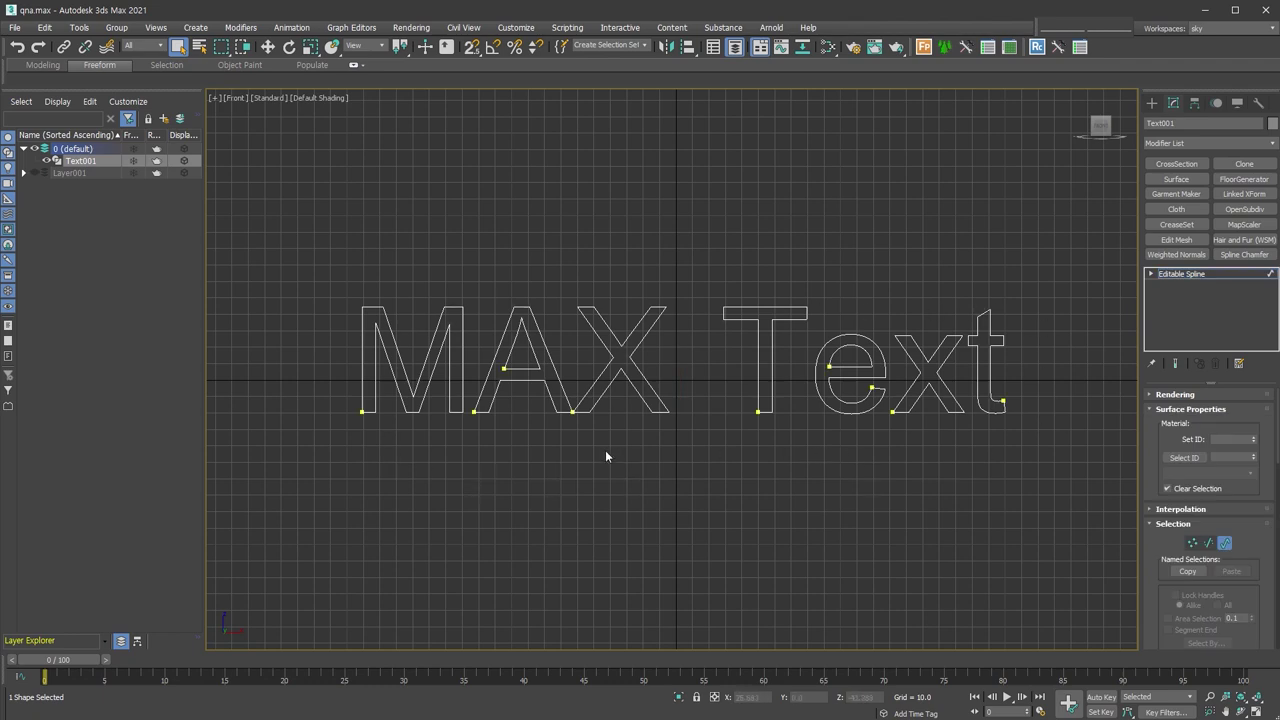
click(463, 400)
Select the M letter spline within the text
click(566, 400)
click(655, 398)
drag(414, 470, 317, 328)
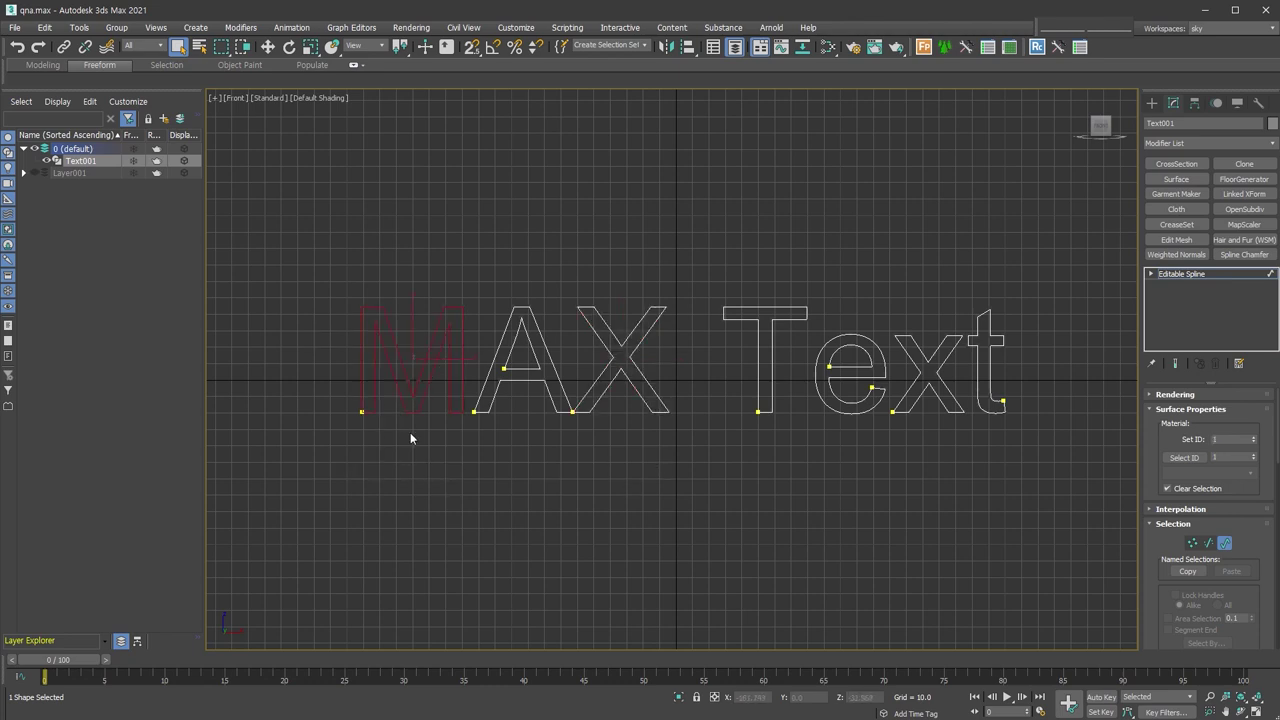
scroll(1150, 605, down, 5)
scroll(1160, 615, down, 5)
scroll(1164, 622, down, 5)
scroll(1165, 620, down, 3)
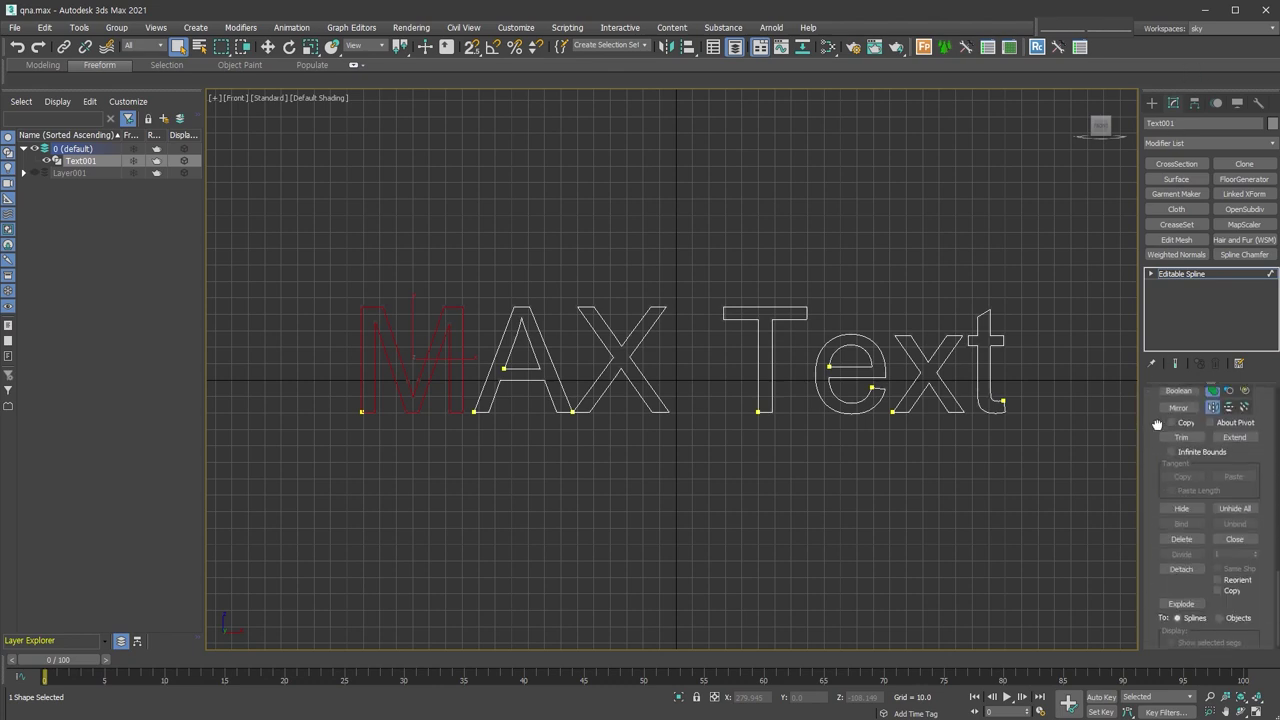
scroll(1178, 550, down, 2)
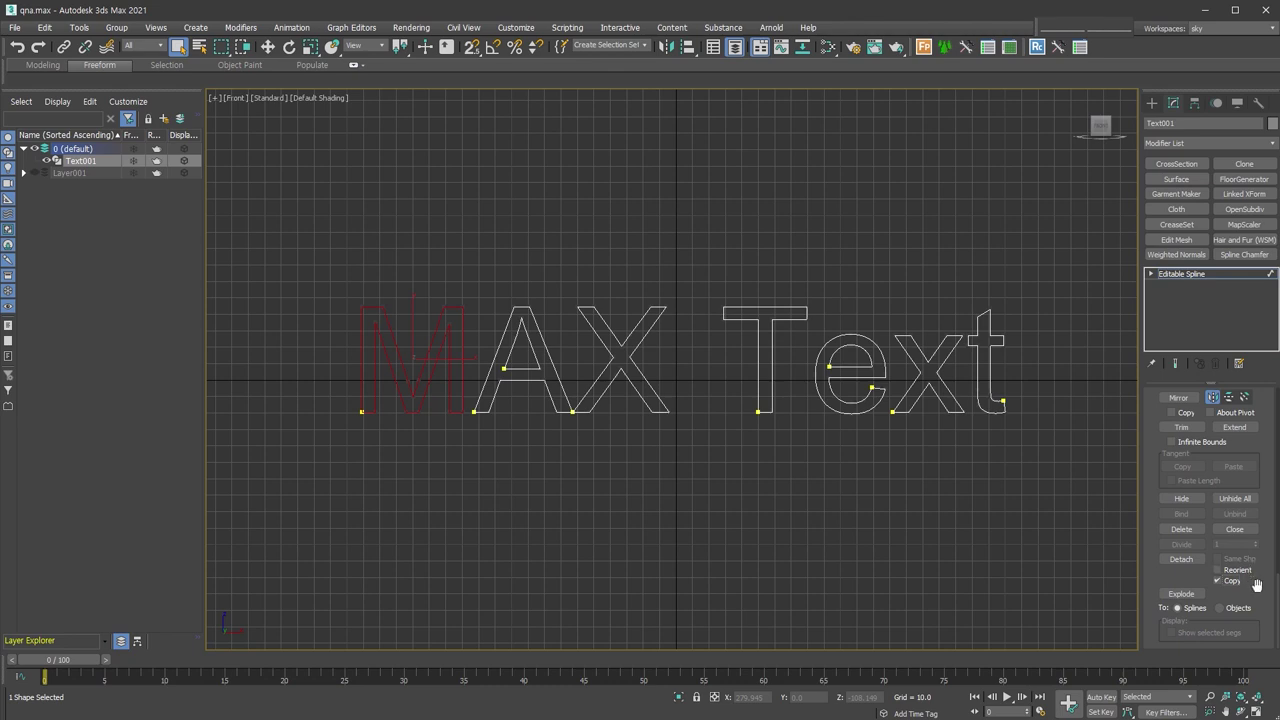
Detach the M, with Copy off, as a new shape named 'M'
click(1229, 584)
click(1181, 559)
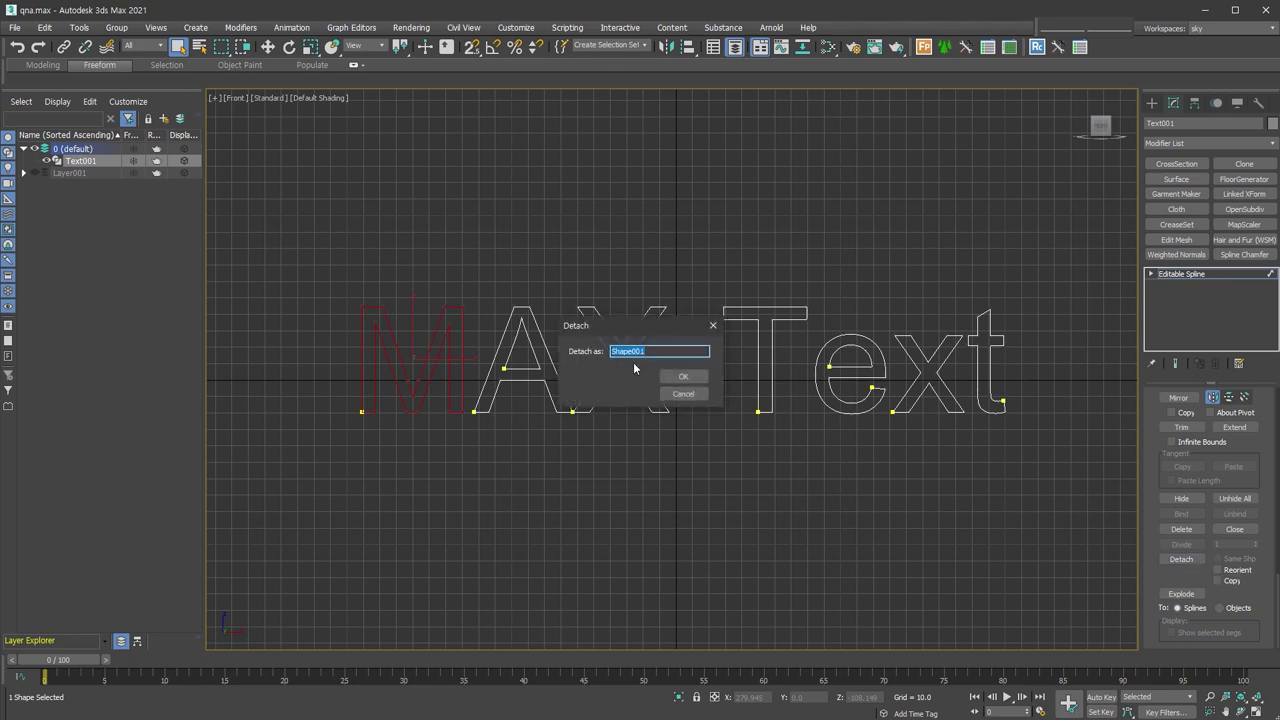
text(M)
click(683, 376)
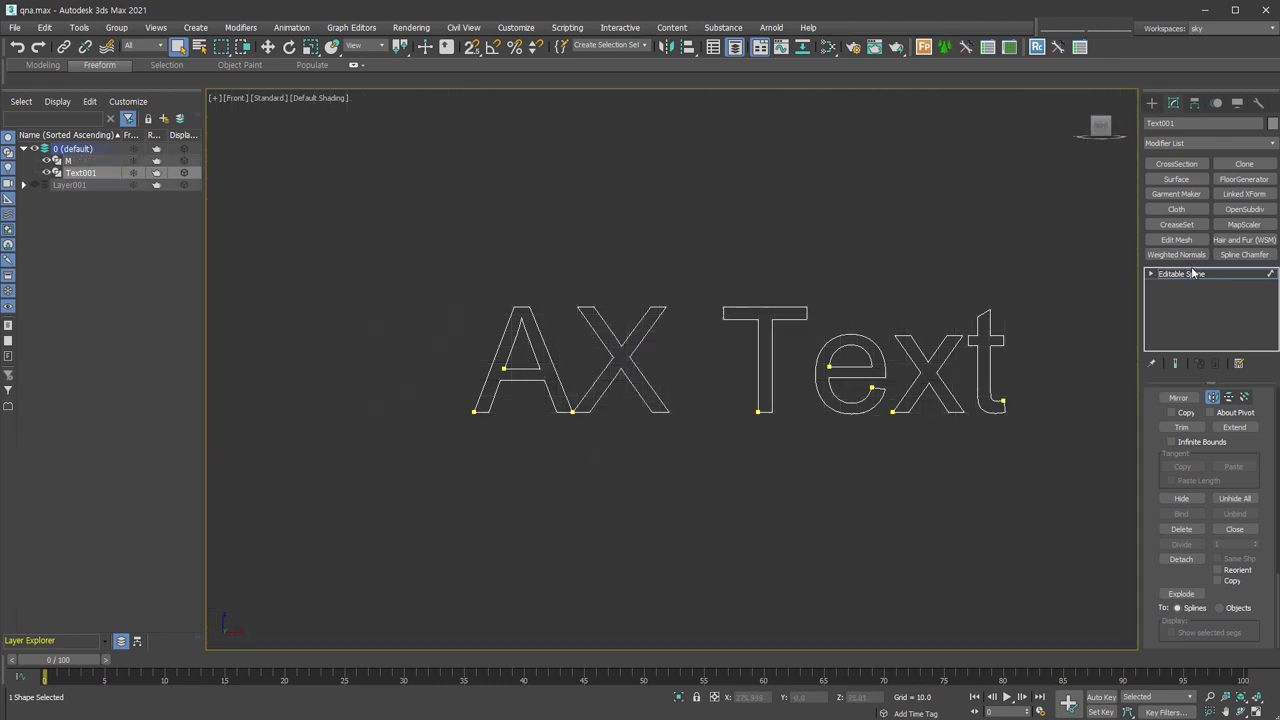
drag(356, 377, 351, 376)
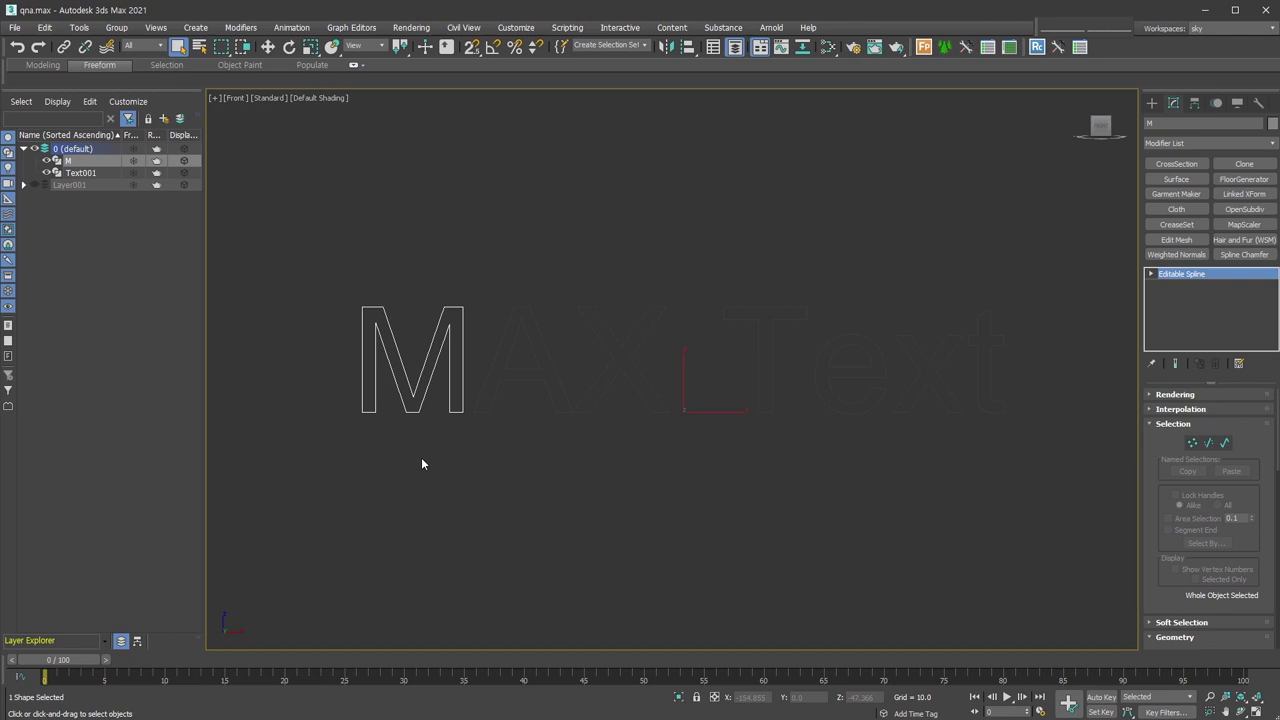
Select the remaining text and pick its A letter spline at Spline level
drag(691, 491, 585, 343)
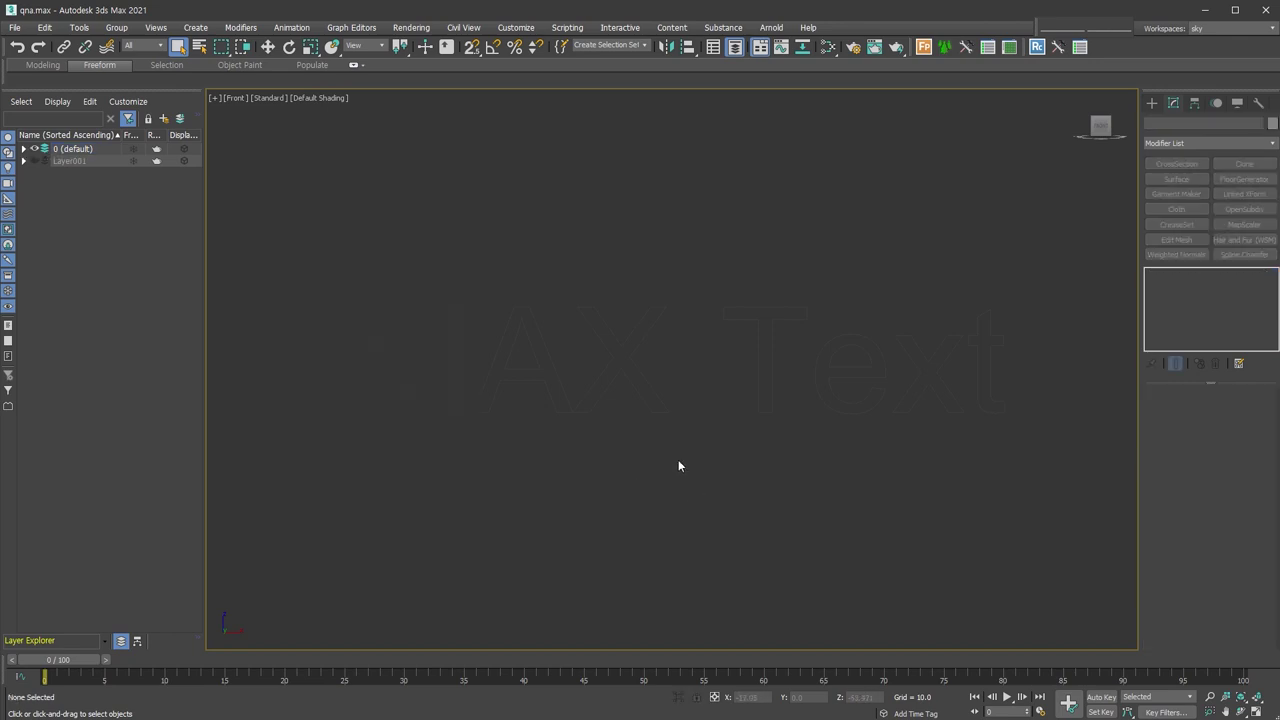
click(1221, 443)
drag(510, 458, 420, 308)
scroll(1250, 580, down, 5)
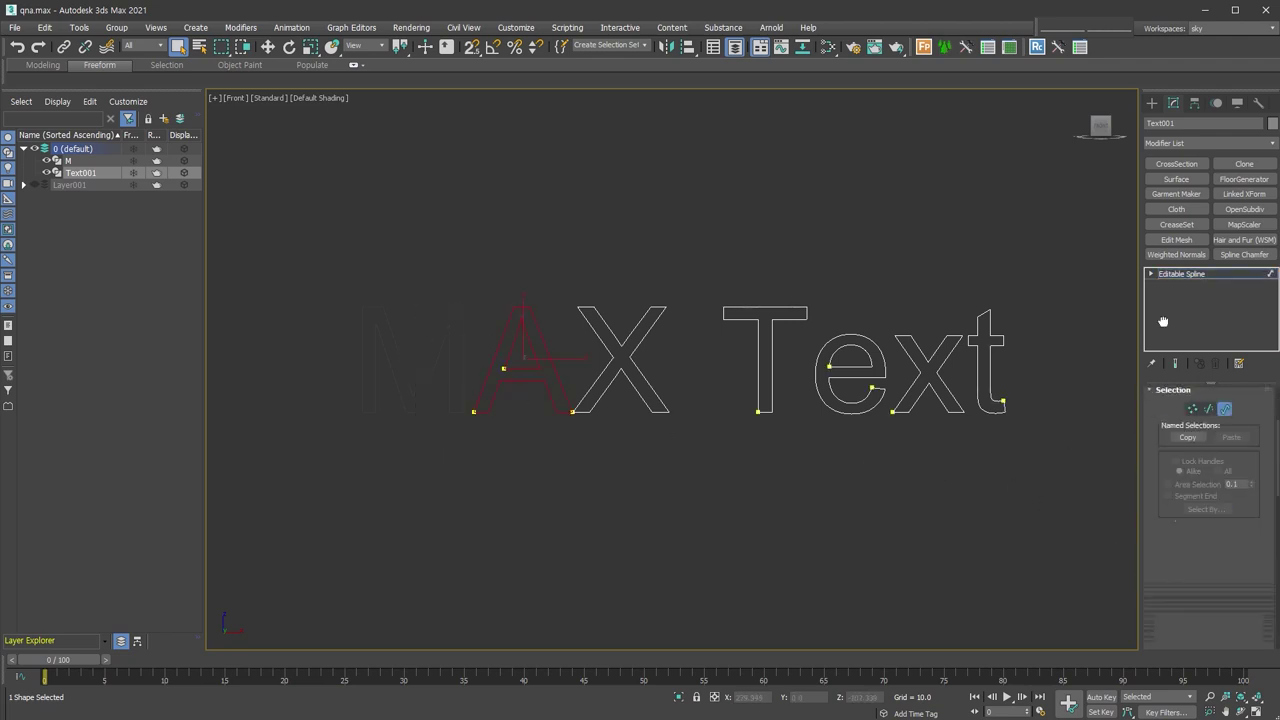
scroll(1250, 580, down, 5)
scroll(1250, 580, down, 5)
Detach a copy of the A as Shape001, keeping the original A in the text
click(1217, 580)
click(1182, 559)
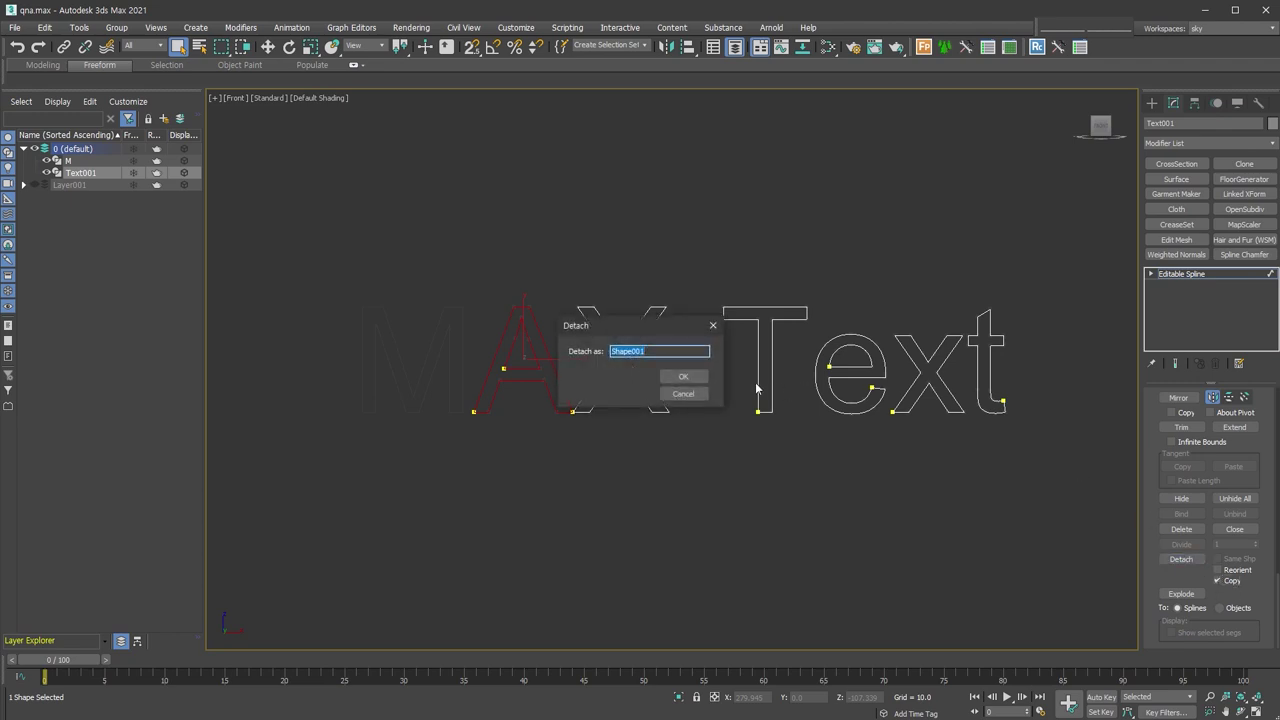
click(681, 376)
drag(562, 462, 452, 309)
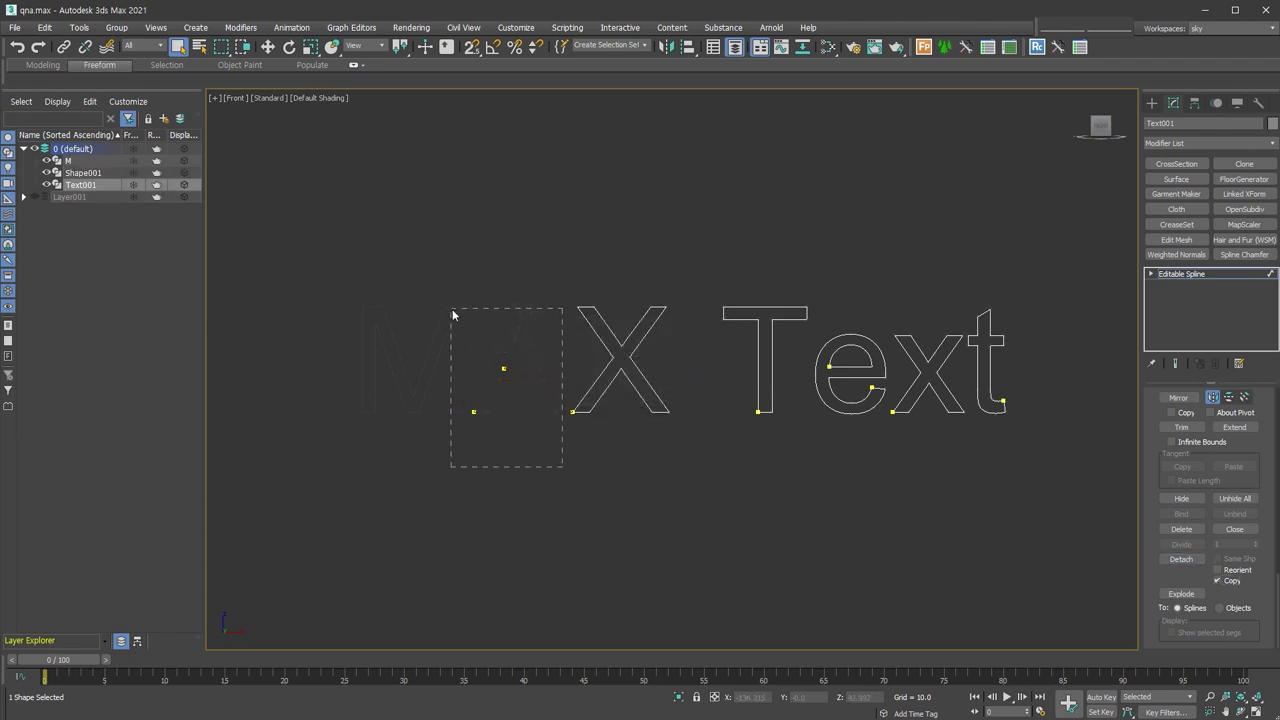
click(561, 505)
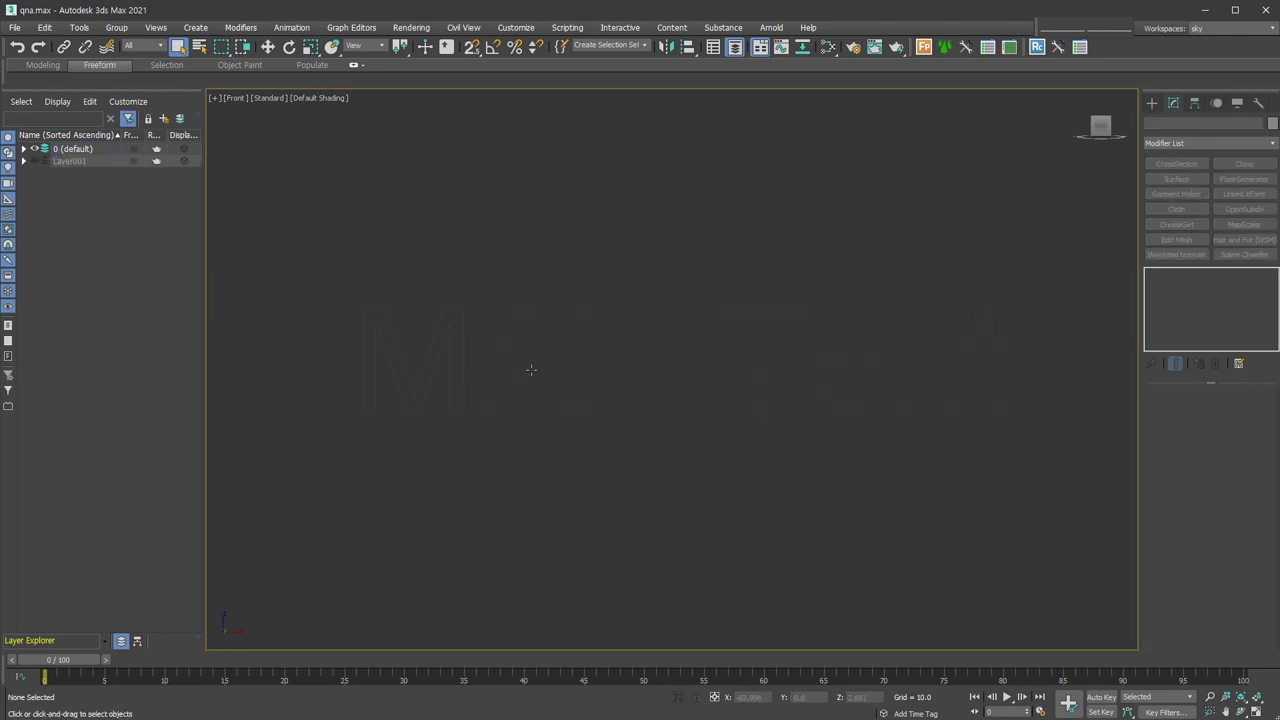
click(528, 370)
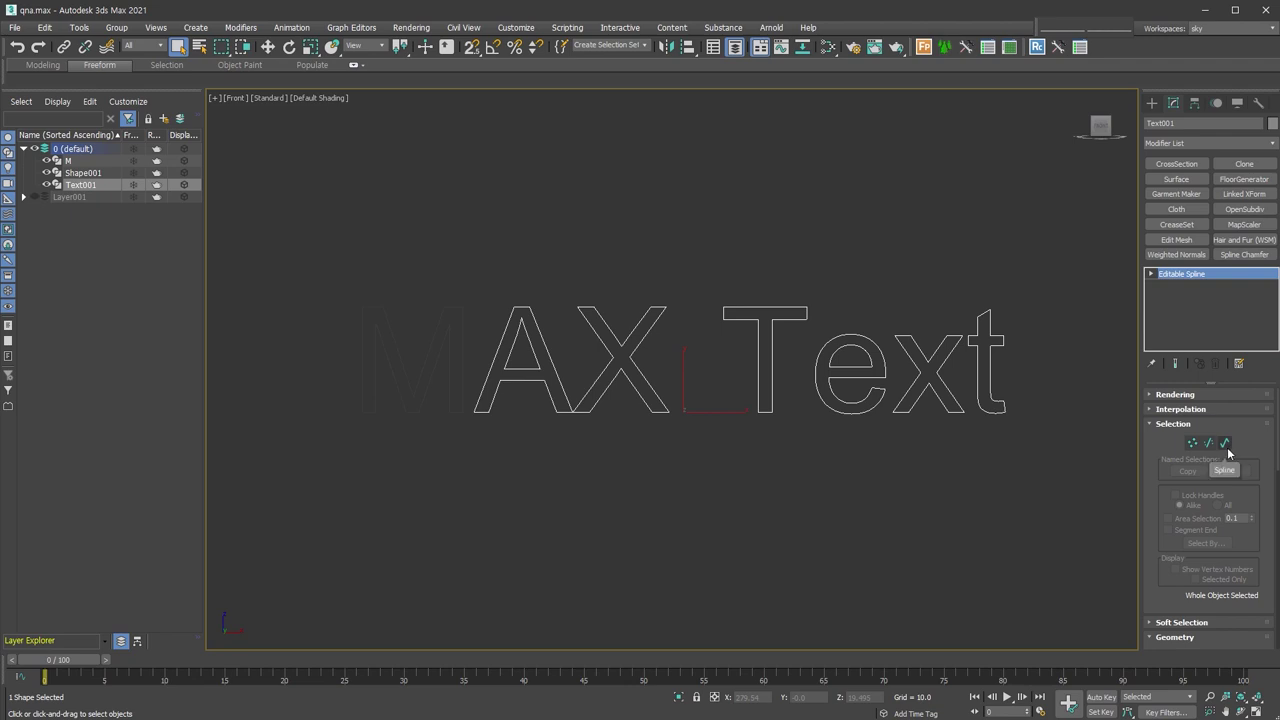
click(1225, 442)
Detach the T letter as Shape002, with Copy off and Reorient on
drag(794, 443, 733, 293)
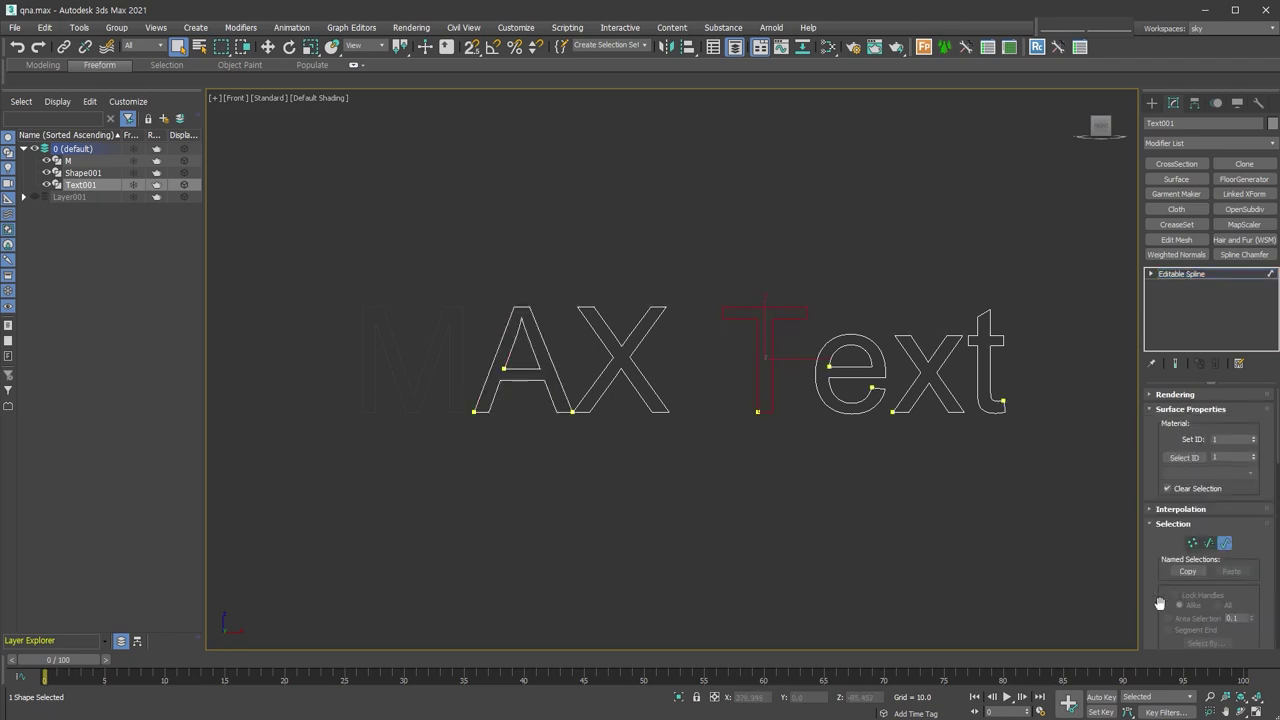
scroll(1172, 505, down, 5)
scroll(1160, 512, down, 3)
scroll(1150, 530, down, 3)
click(1225, 604)
click(1245, 592)
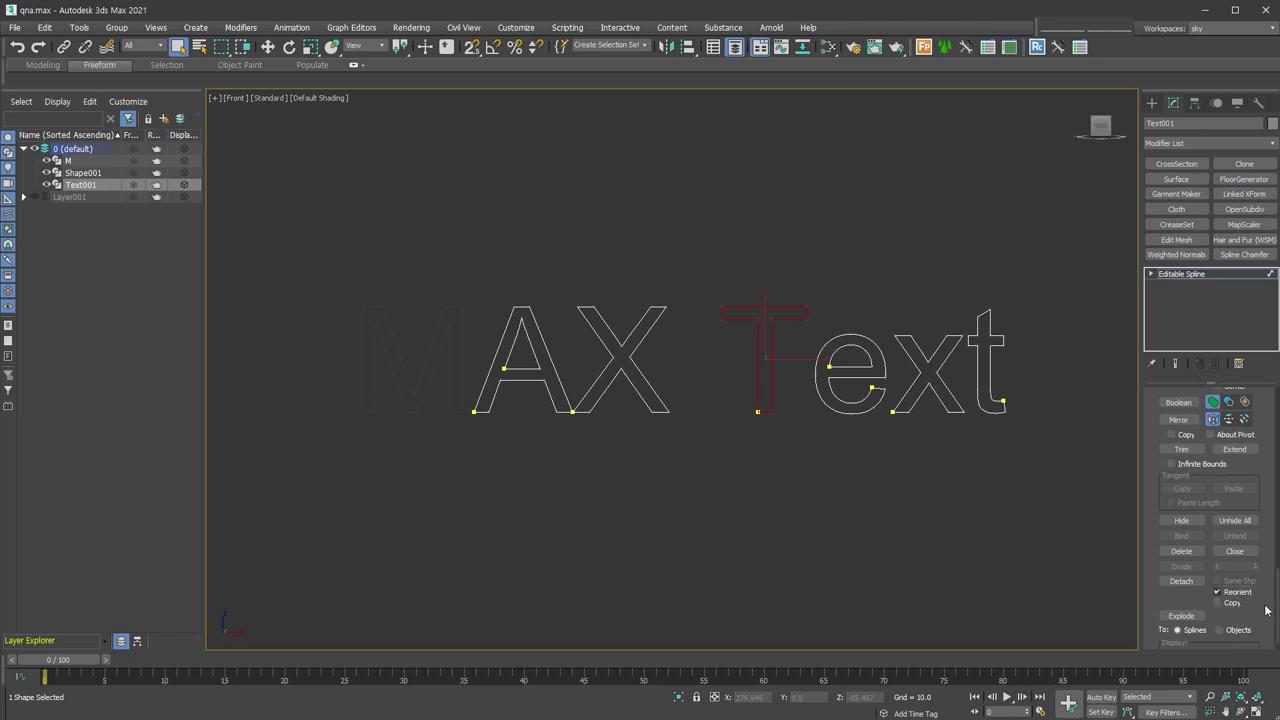
click(1193, 582)
click(698, 376)
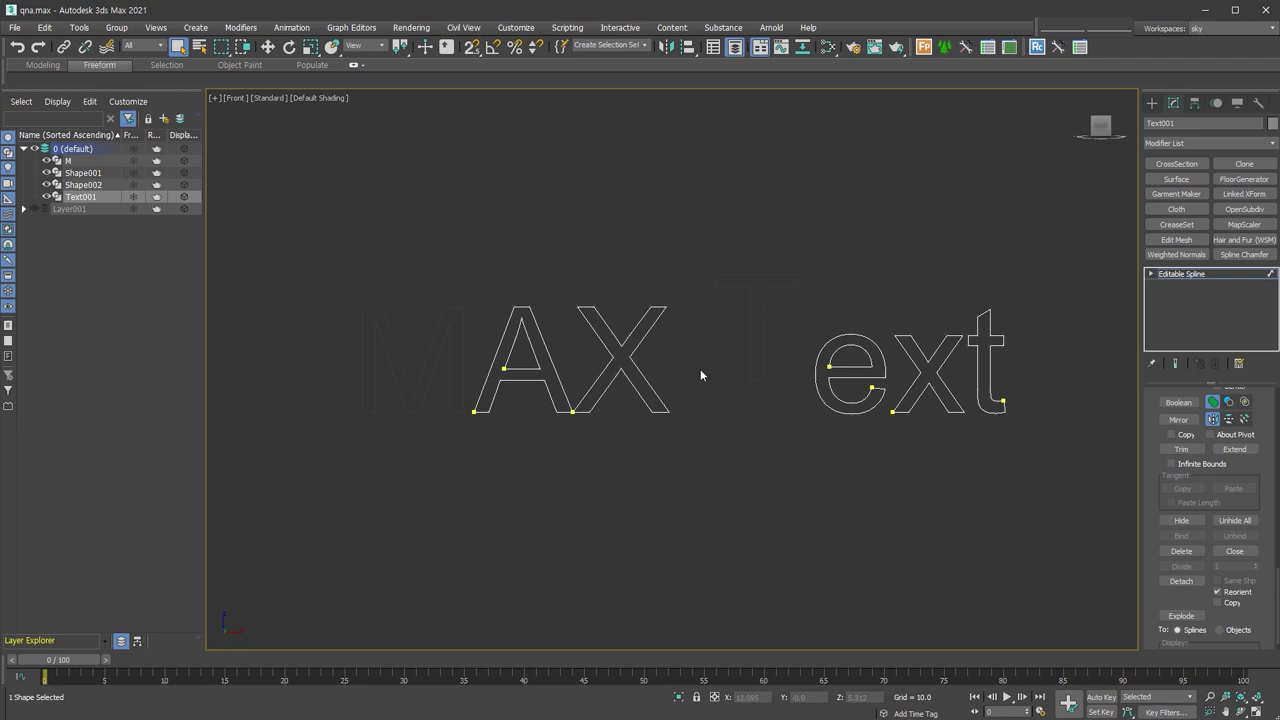
Delete all four letter shapes, leaving the scene empty
click(1220, 273)
drag(790, 310, 757, 270)
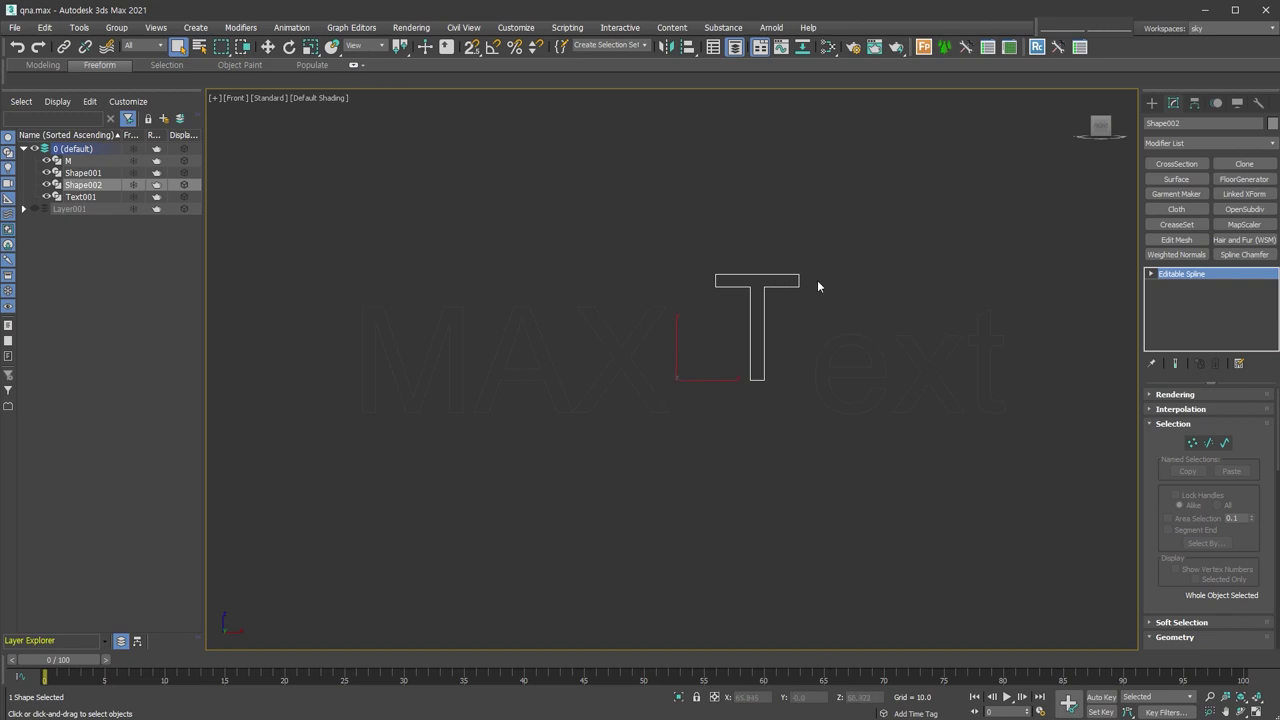
key(Delete)
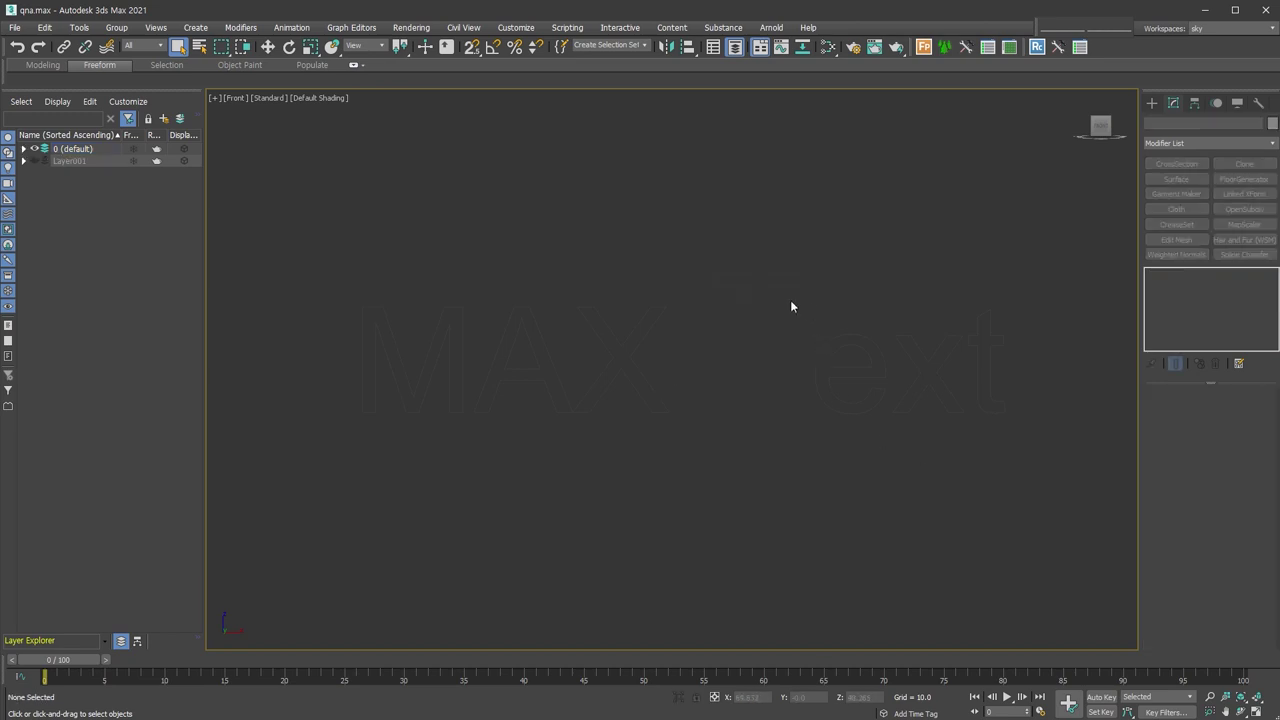
key(ctrl+z)
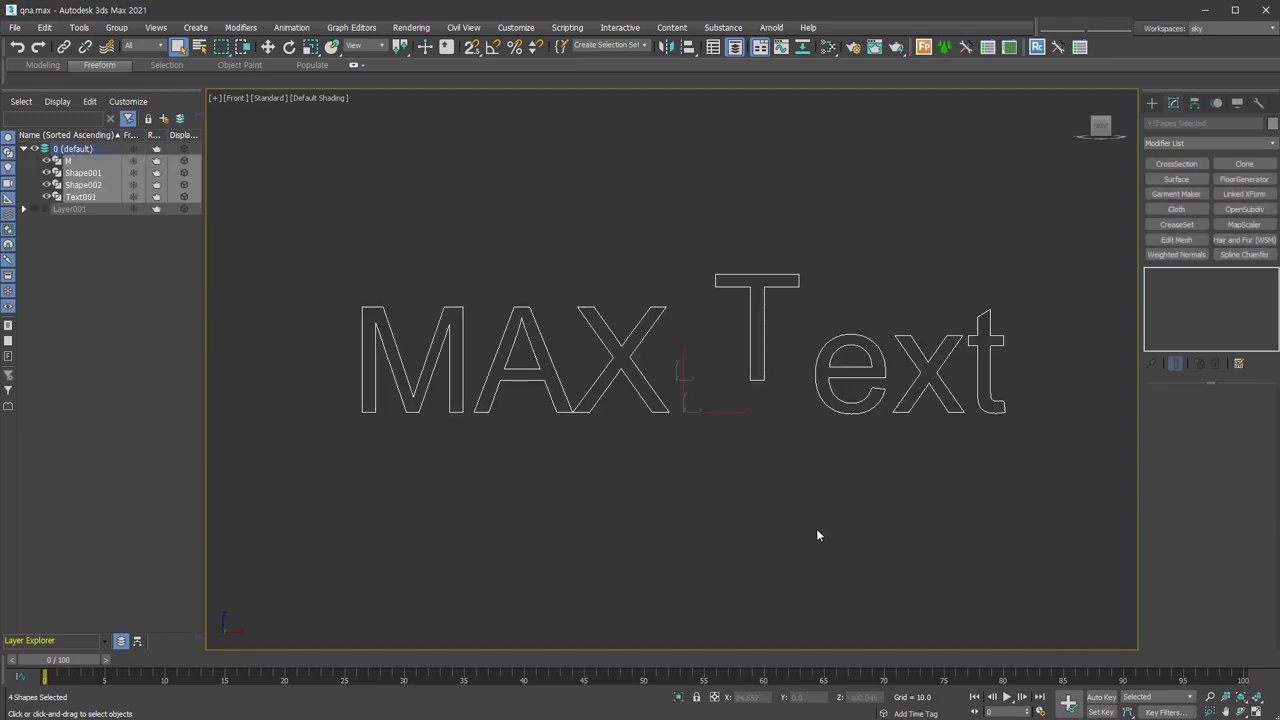
key(Delete)
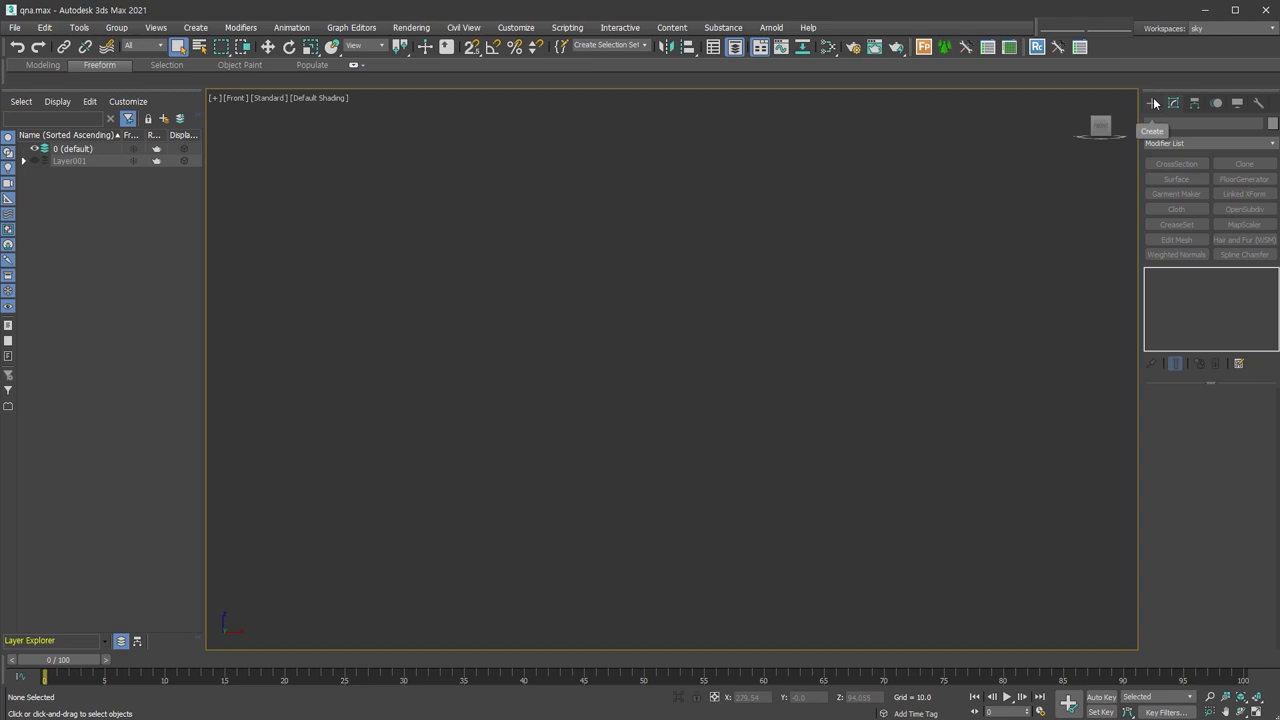
Draw a Standard Primitives box in the Perspective view with Edged Faces shown
click(1152, 103)
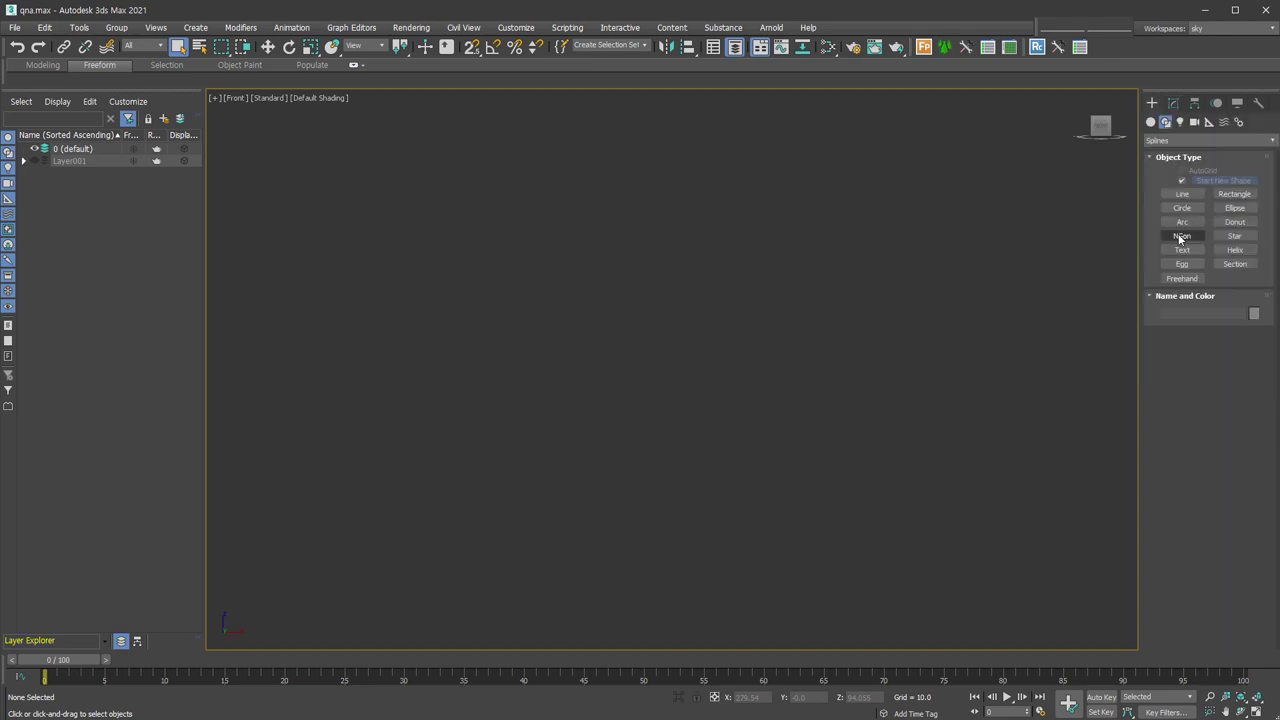
click(1151, 121)
click(1182, 183)
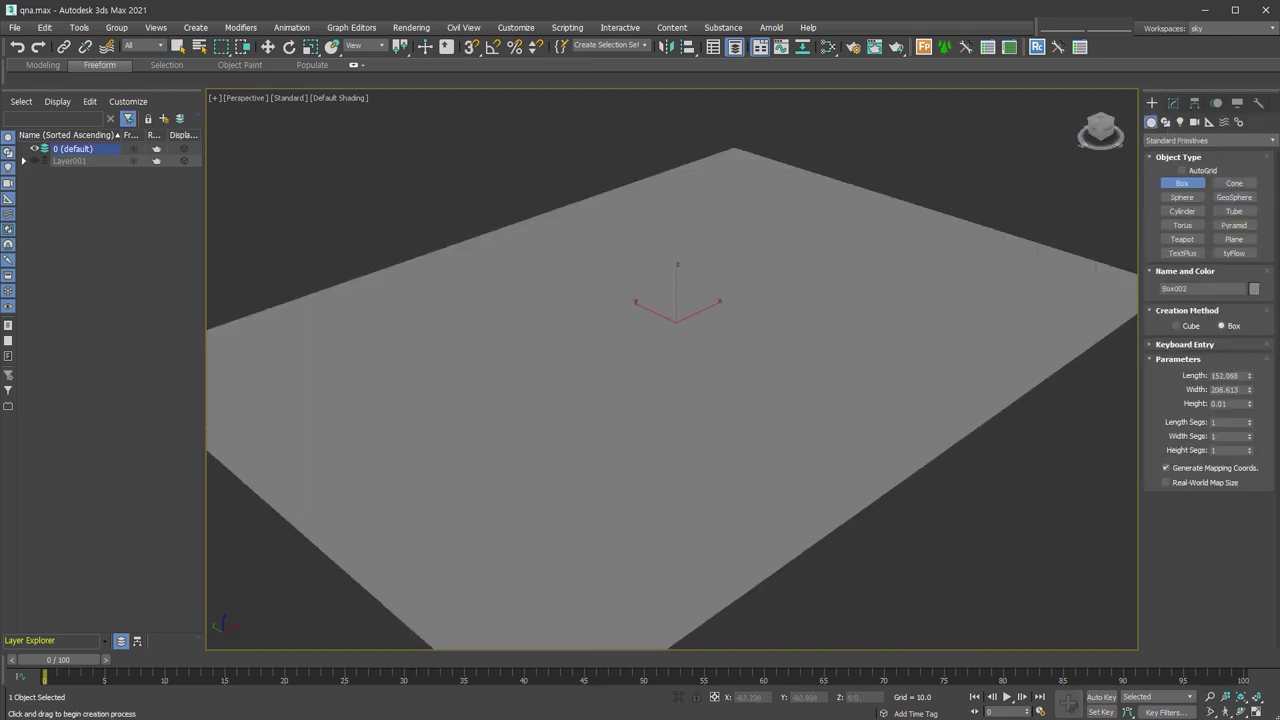
click(526, 456)
scroll(580, 480, down, 3)
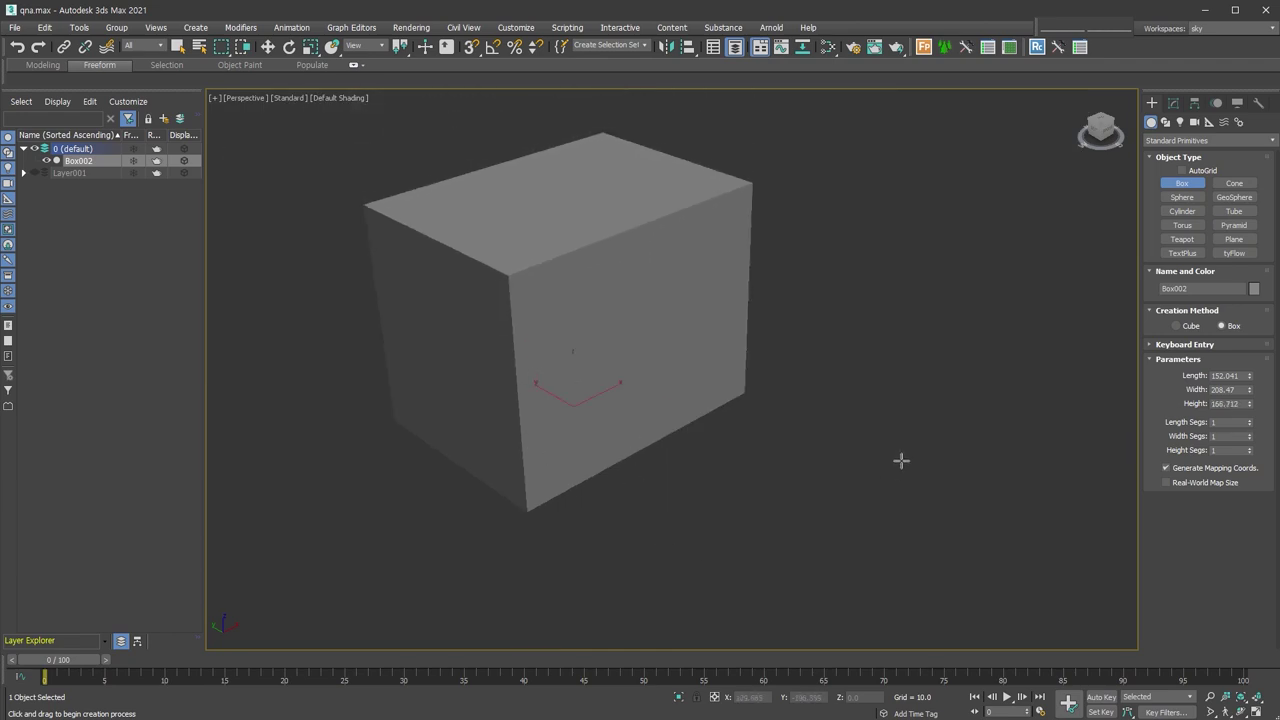
scroll(901, 460, up, 3)
key(F4)
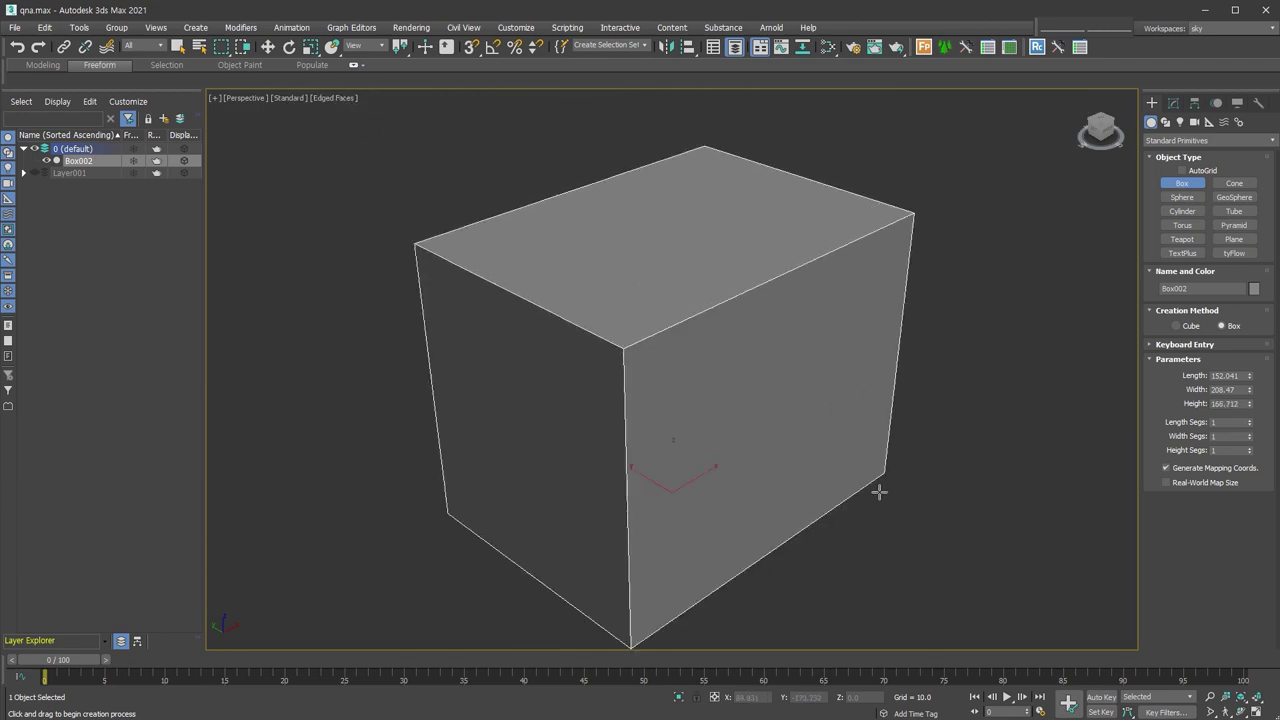
Set the box's Length and Width to 5000 and finish box creation
double_click(1230, 375)
text(5000)
key(Tab)
text(5000)
key(Tab)
right_click(1002, 484)
key(z)
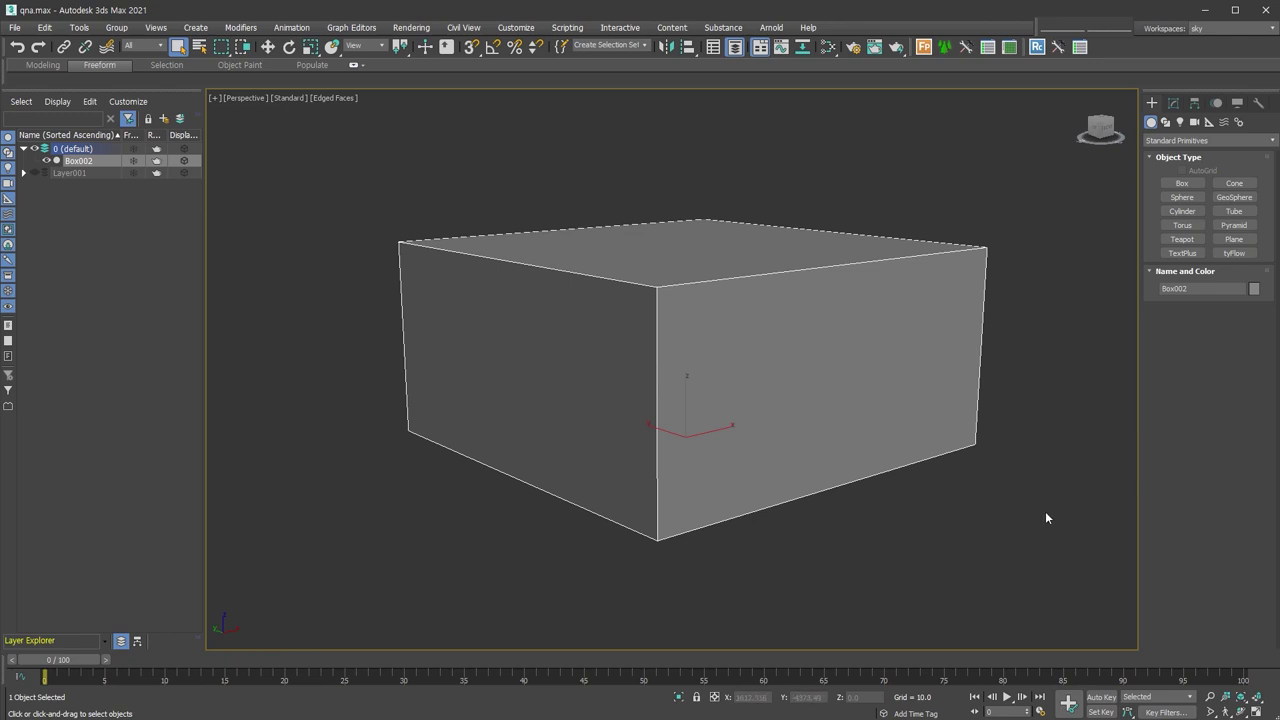
Switch the box to edge editing and insert two edge loops around it
key(2)
mouse_move(1045, 511)
alt+middle_down()
mouse_move(1015, 464)
mouse_move(726, 583)
alt+middle_up()
drag(731, 543, 665, 150)
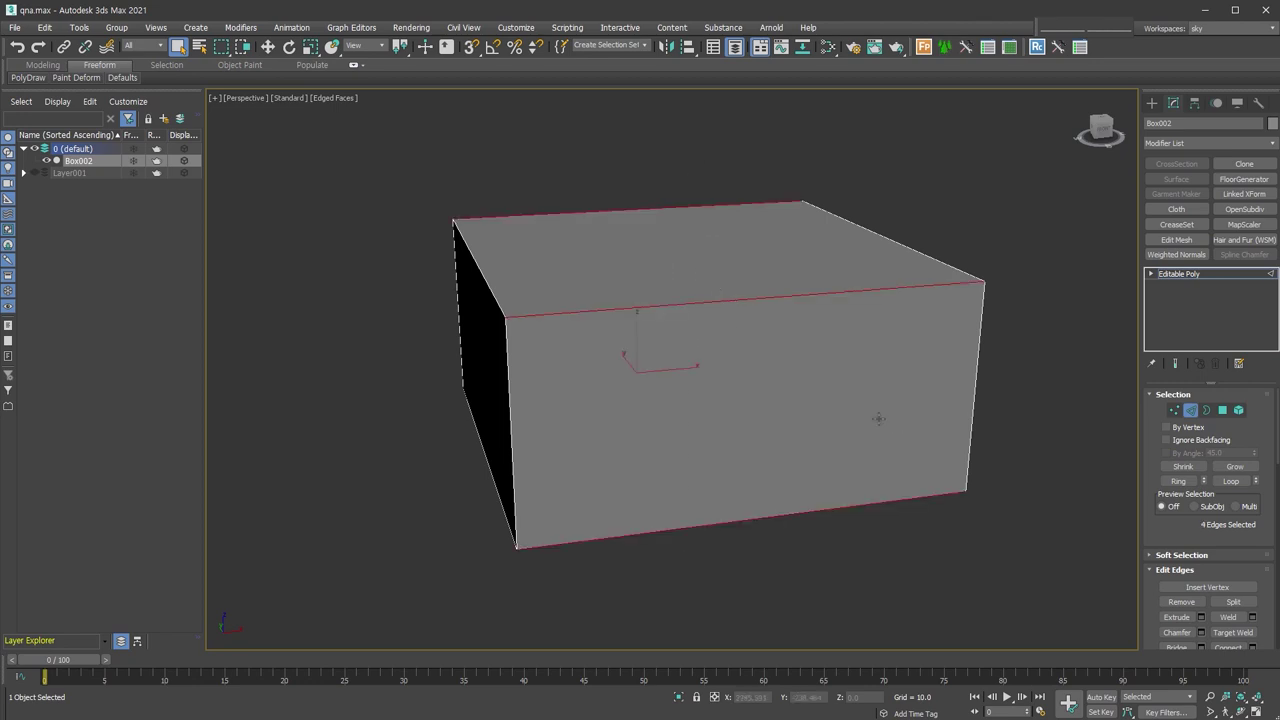
click(874, 545)
key(alt+shift+s)
click(776, 357)
click(975, 457)
key(w)
alt+middle_drag(945, 524, 759, 572)
key(alt+shift+s)
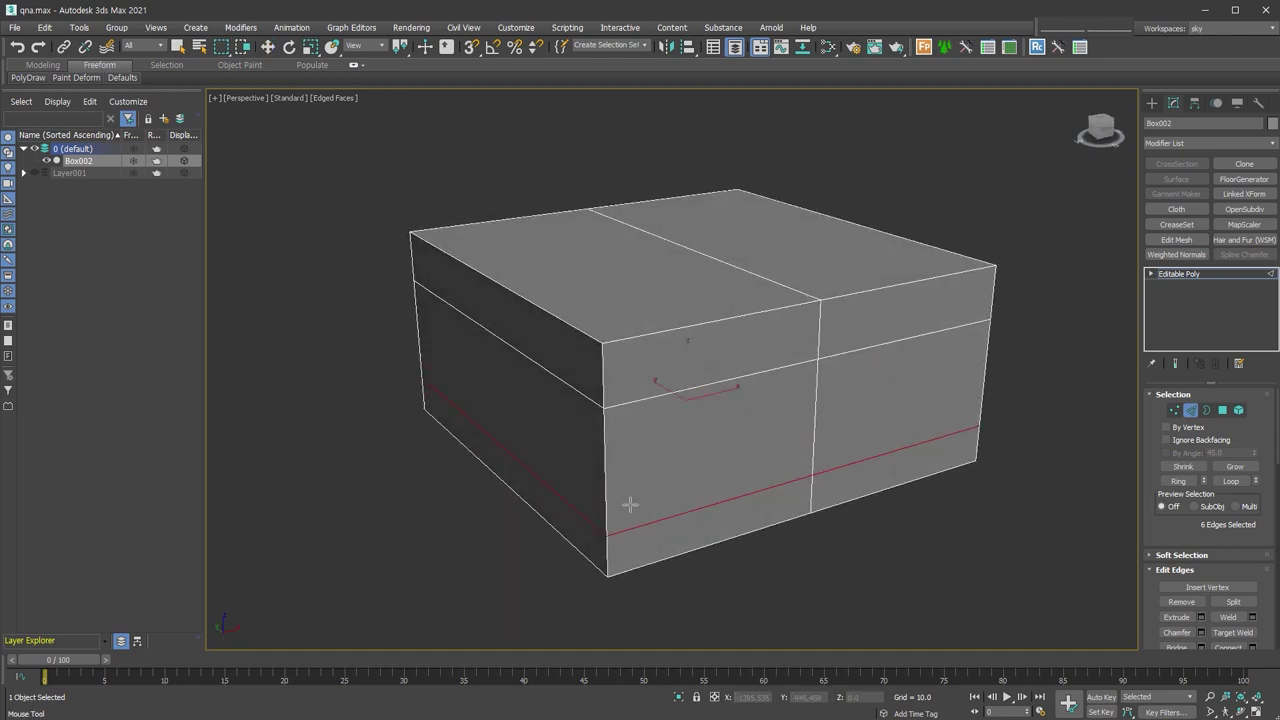
key(w)
alt+middle_drag(636, 515, 846, 544)
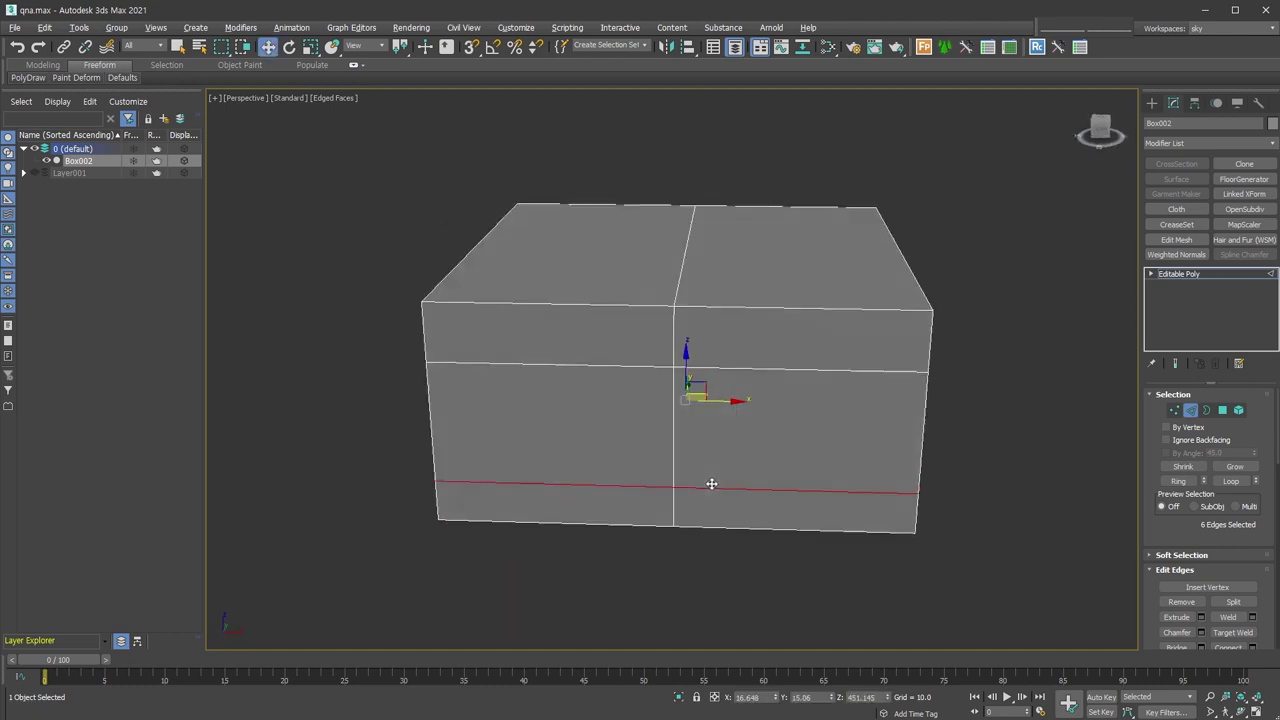
click(846, 544)
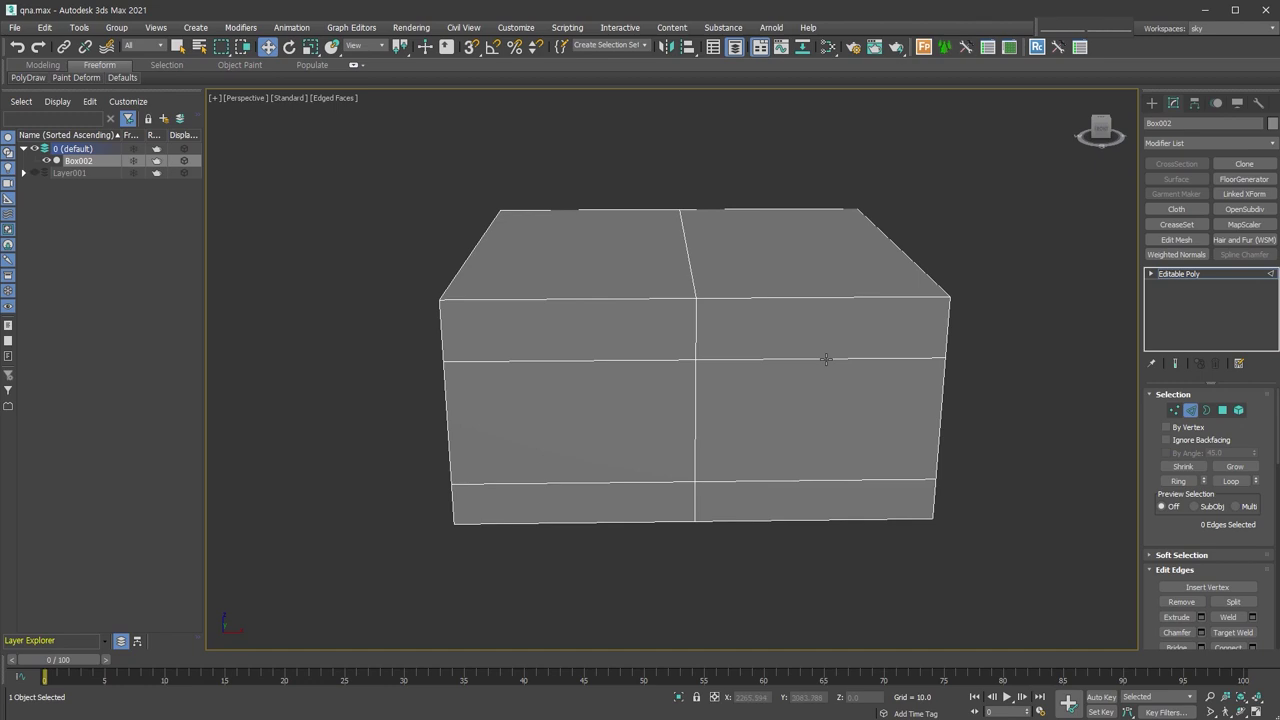
Connect the front edge ring into two vertical loops and chamfer them into narrow pairs
click(826, 358)
shift+click(650, 362)
key(alt+r)
key(ctrl+shift+e)
right_click(586, 352)
click(576, 449)
drag(581, 408, 651, 350)
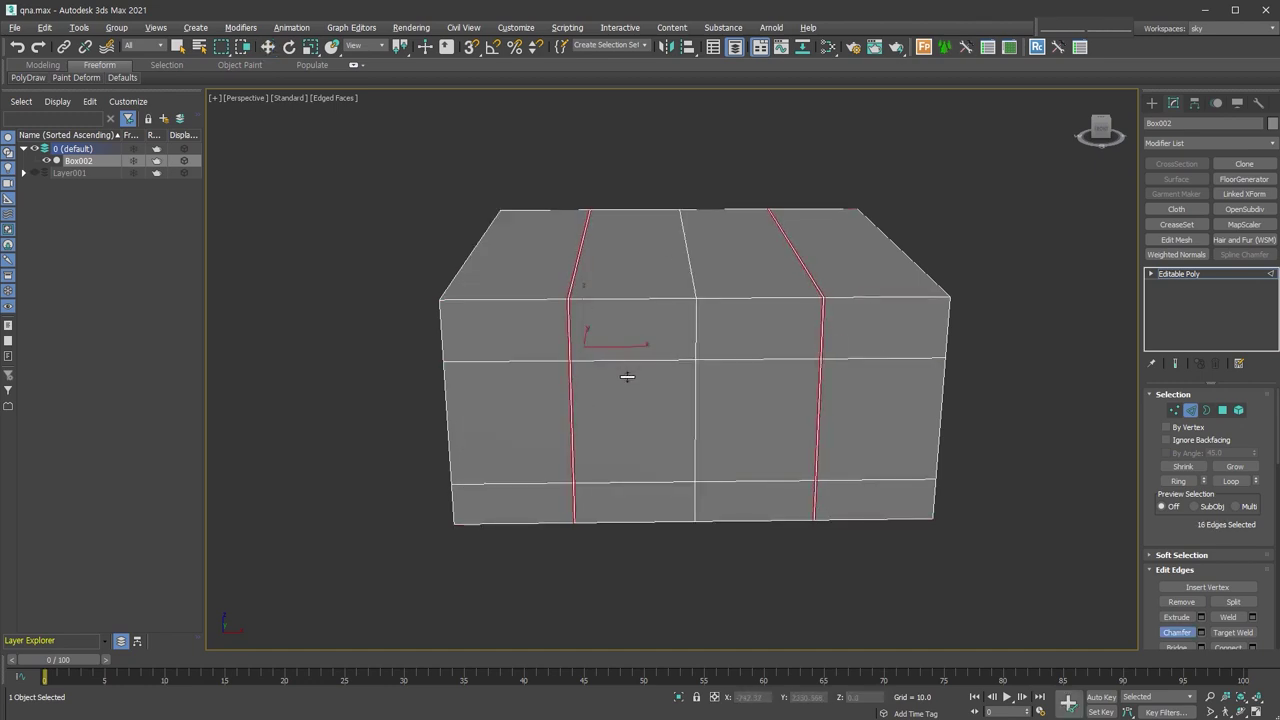
right_click(651, 350)
click(645, 372)
drag(682, 396, 682, 380)
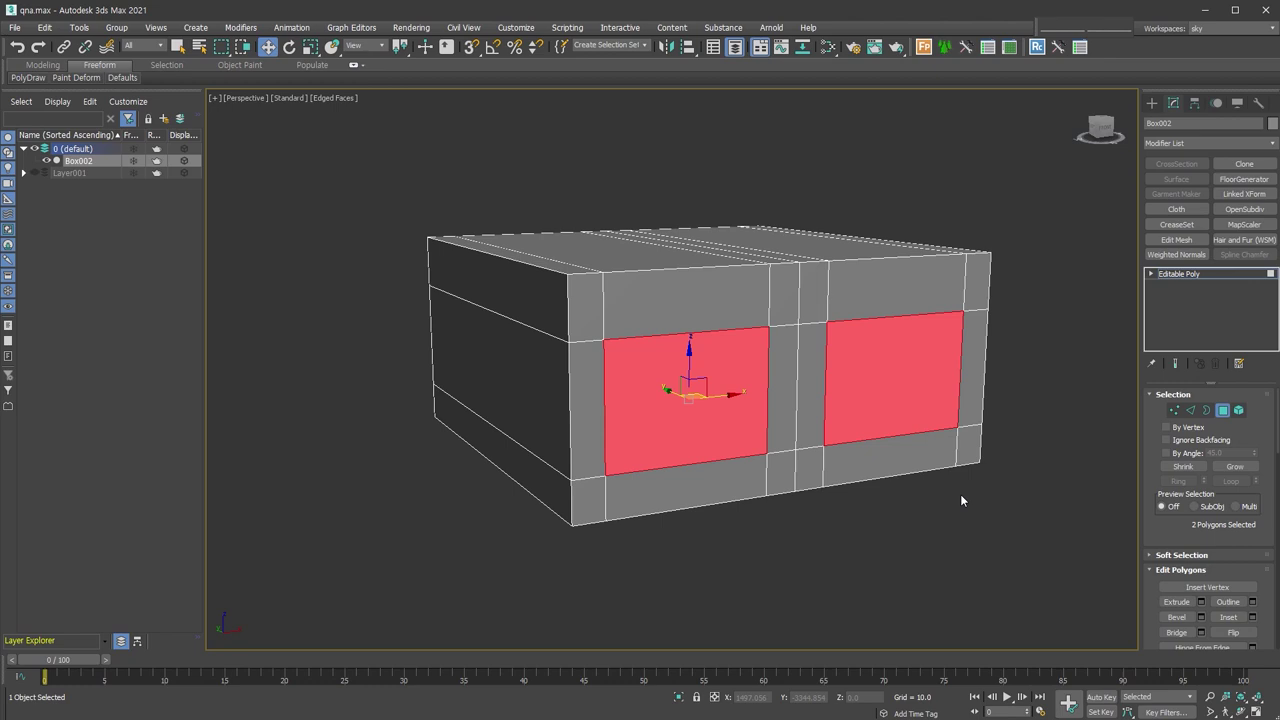
Extrude both front window faces inward into the box
alt+middle_drag(750, 602, 864, 438)
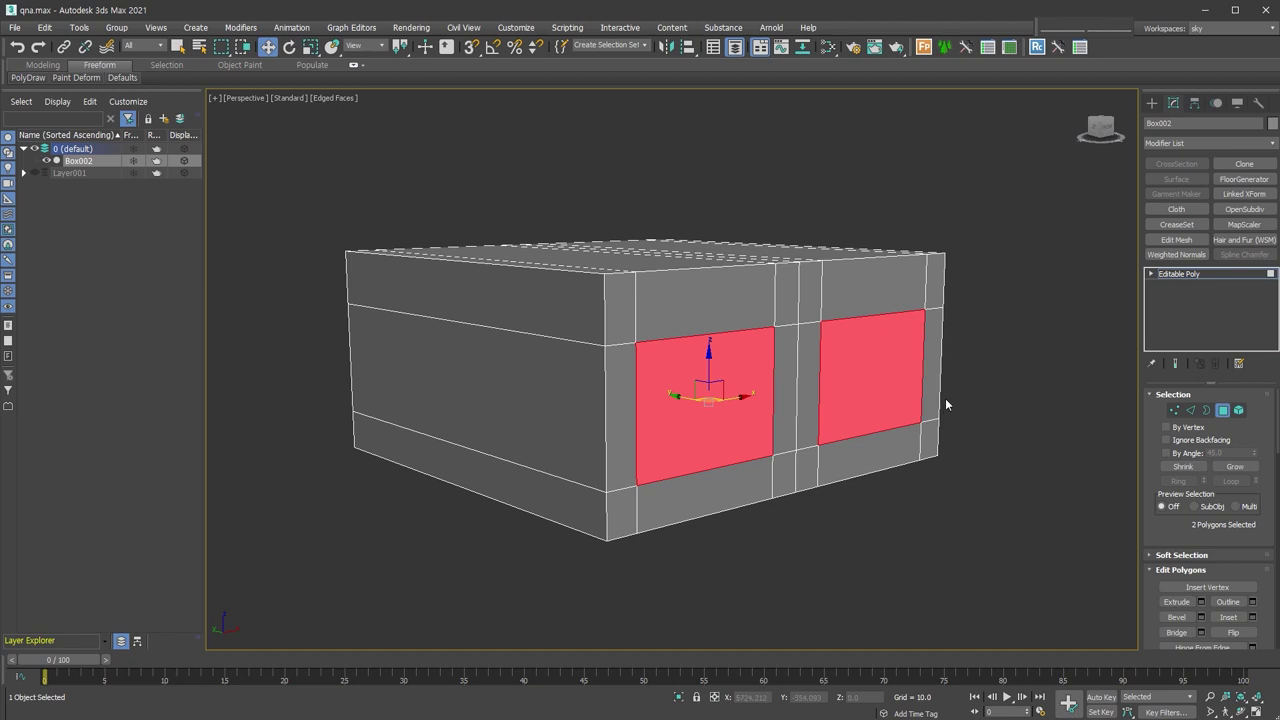
click(878, 400)
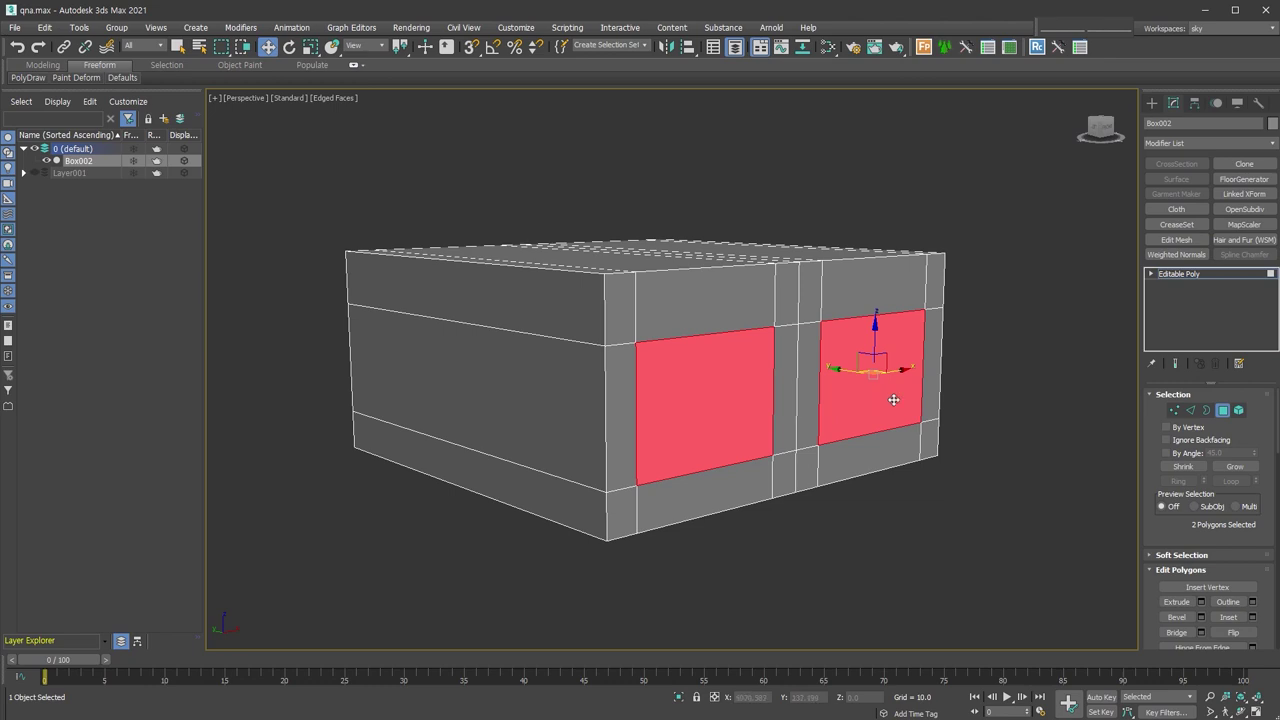
right_click(884, 383)
click(886, 368)
drag(889, 366, 893, 408)
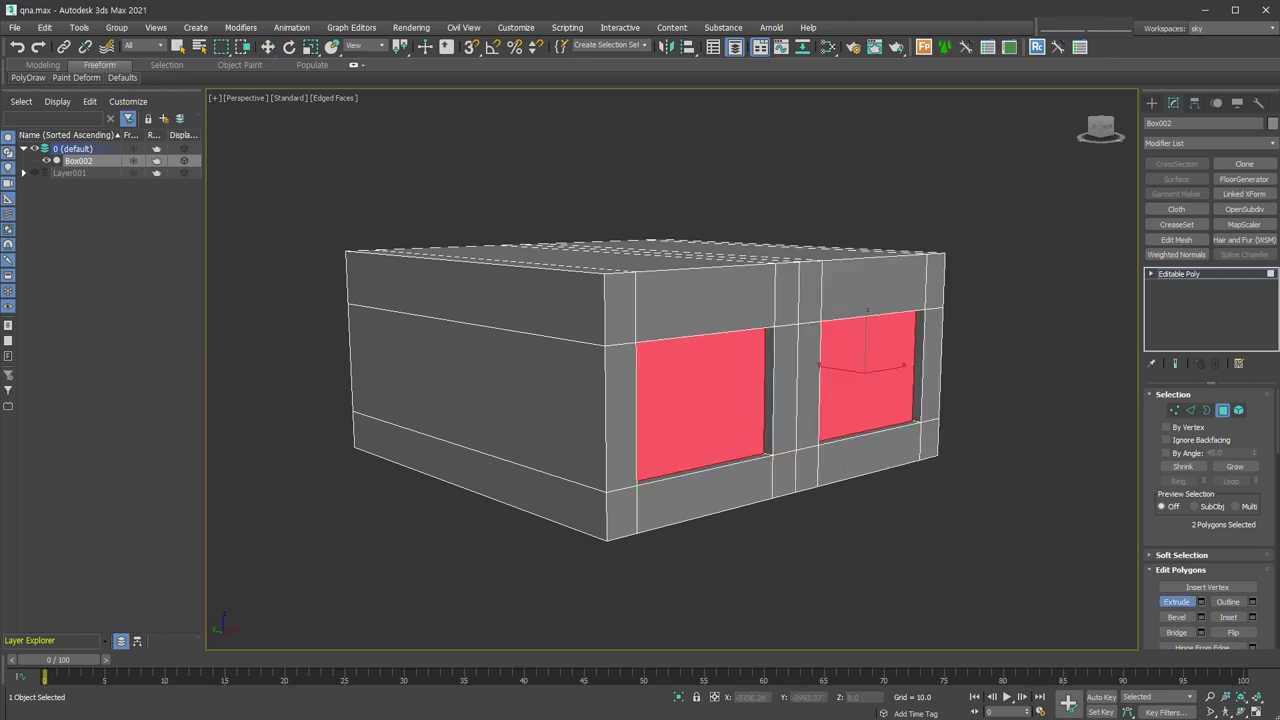
Delete the two window faces, then restore them with undo
key(Delete)
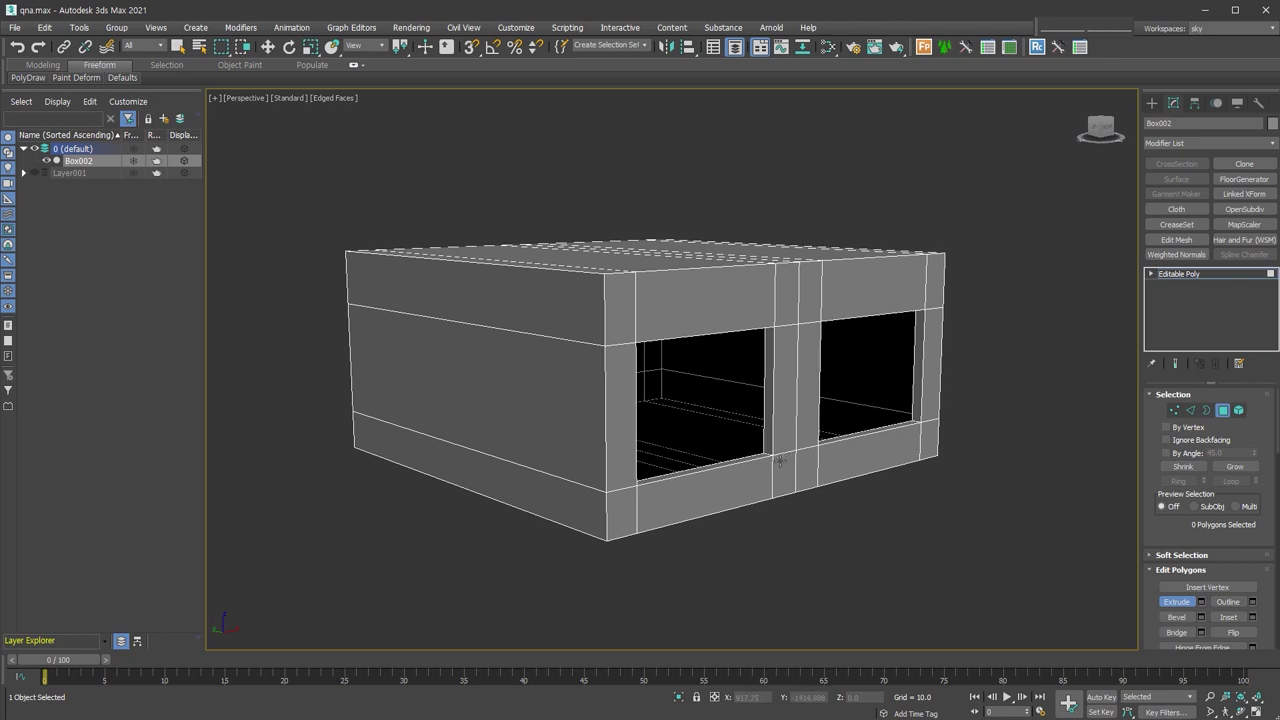
key(ctrl+z)
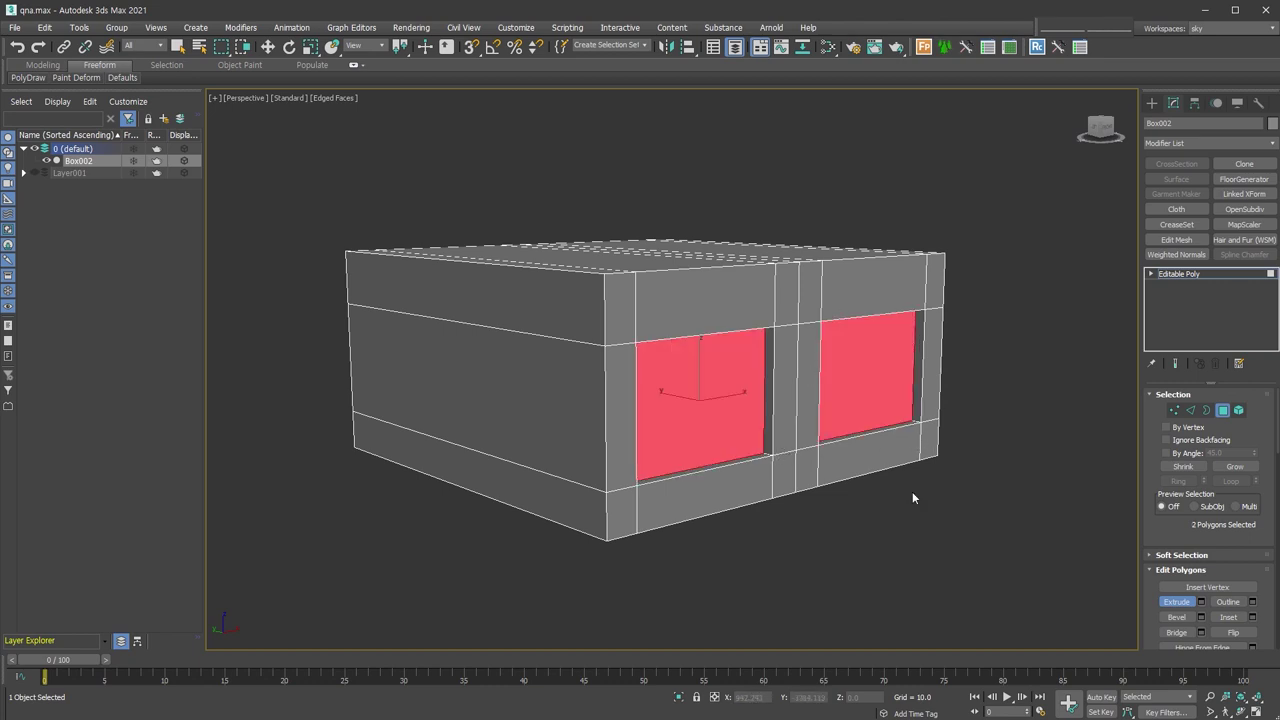
key(w)
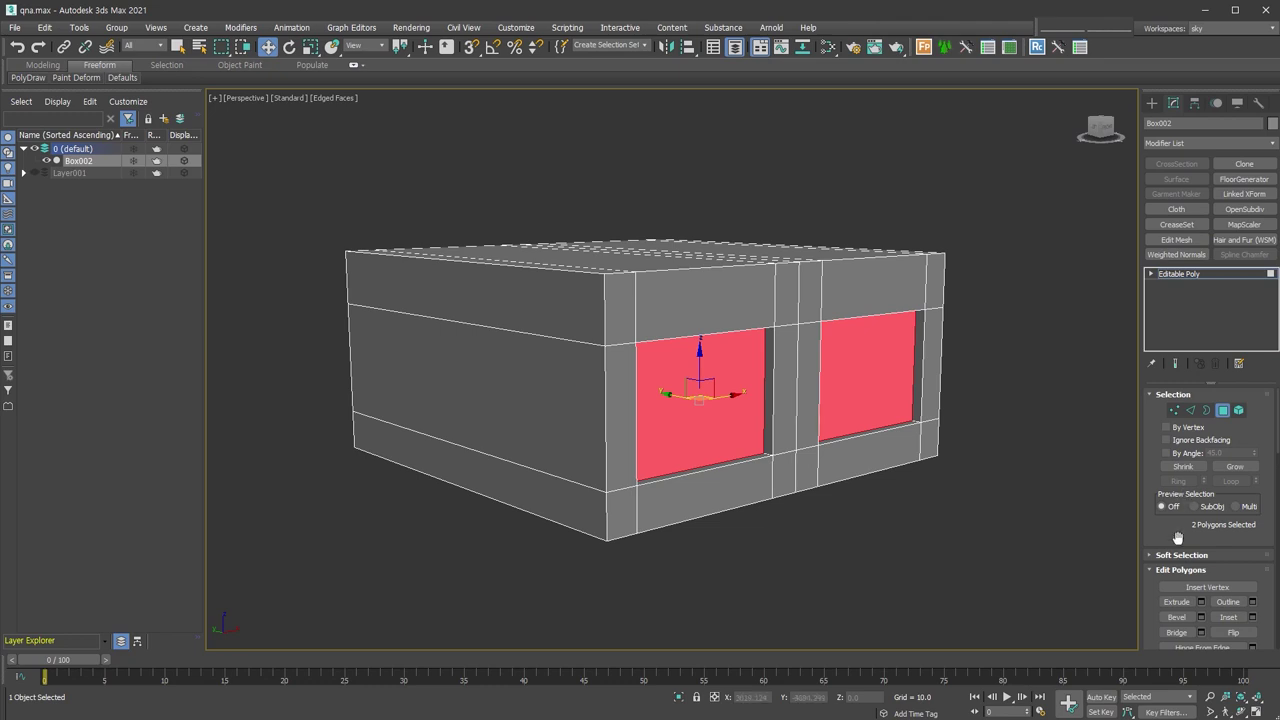
scroll(1178, 531, down, 3)
scroll(1200, 500, down, 3)
scroll(1220, 475, down, 3)
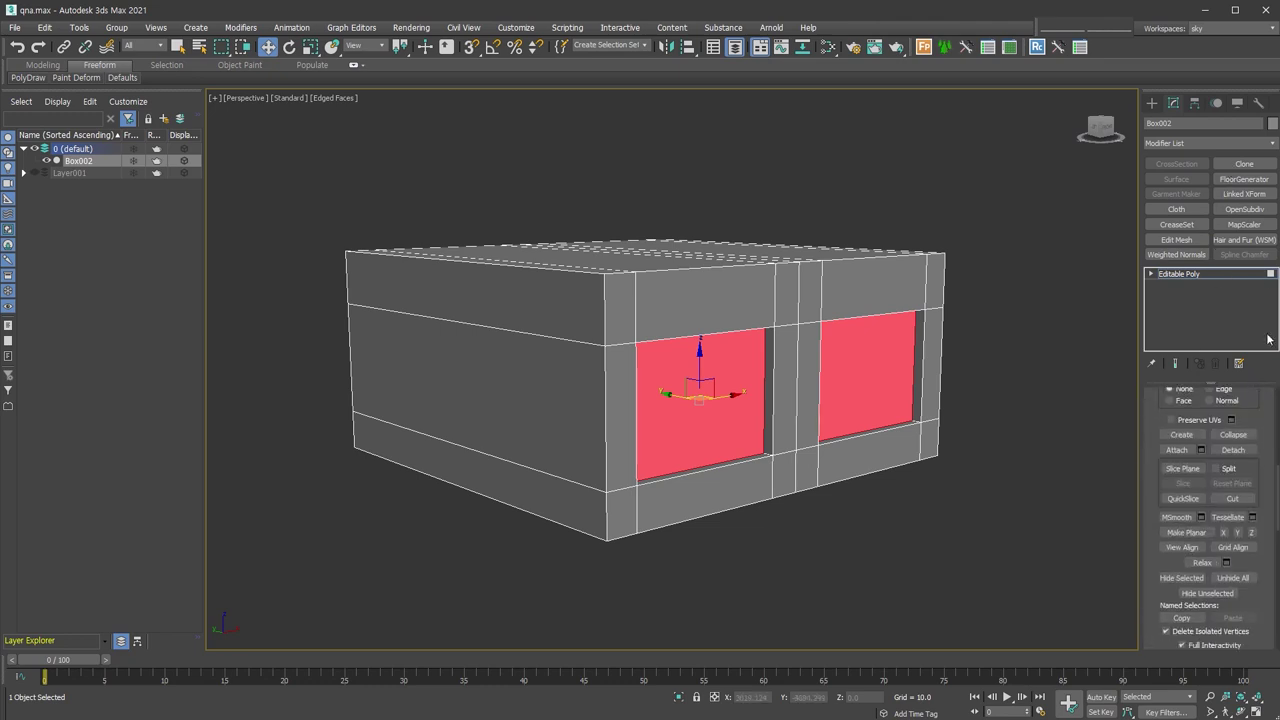
Detach the window faces as Object001, not as a clone, and move it aside
click(1235, 450)
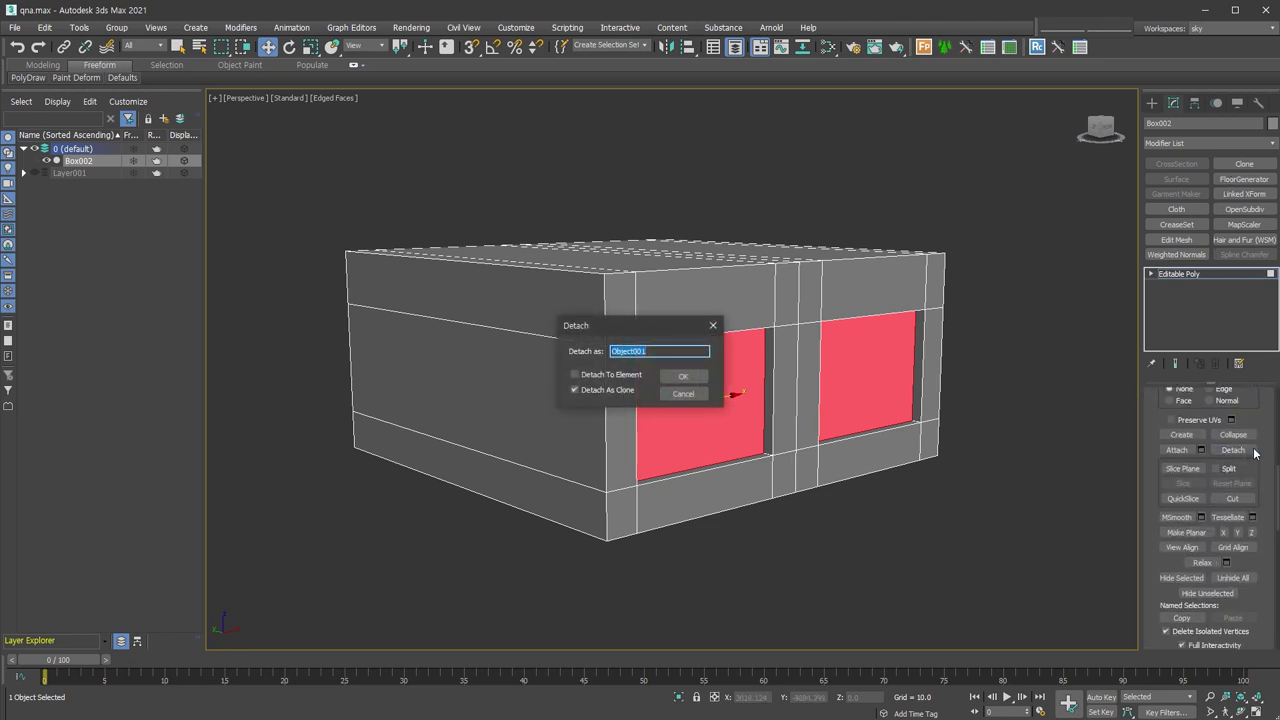
click(609, 392)
double_click(658, 352)
click(683, 376)
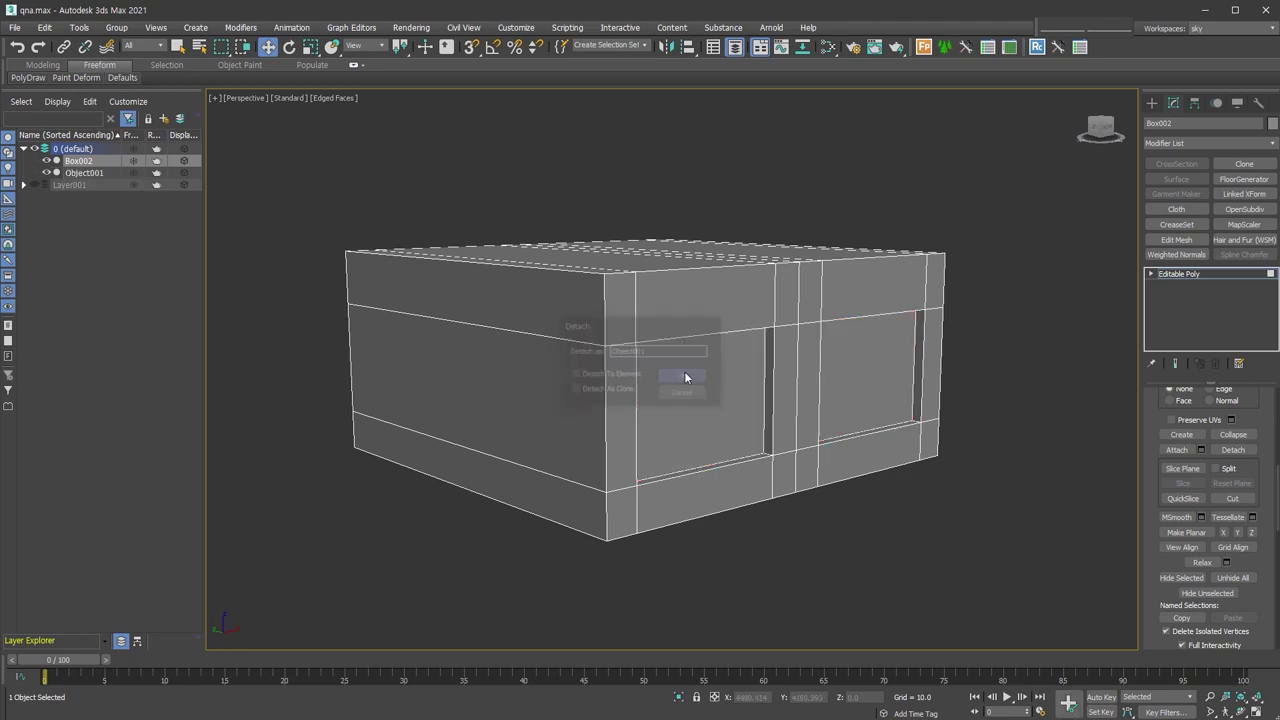
click(1165, 274)
drag(700, 400, 432, 458)
Undo the move and the detach, returning to the box's polygon editing
key(ctrl+z)
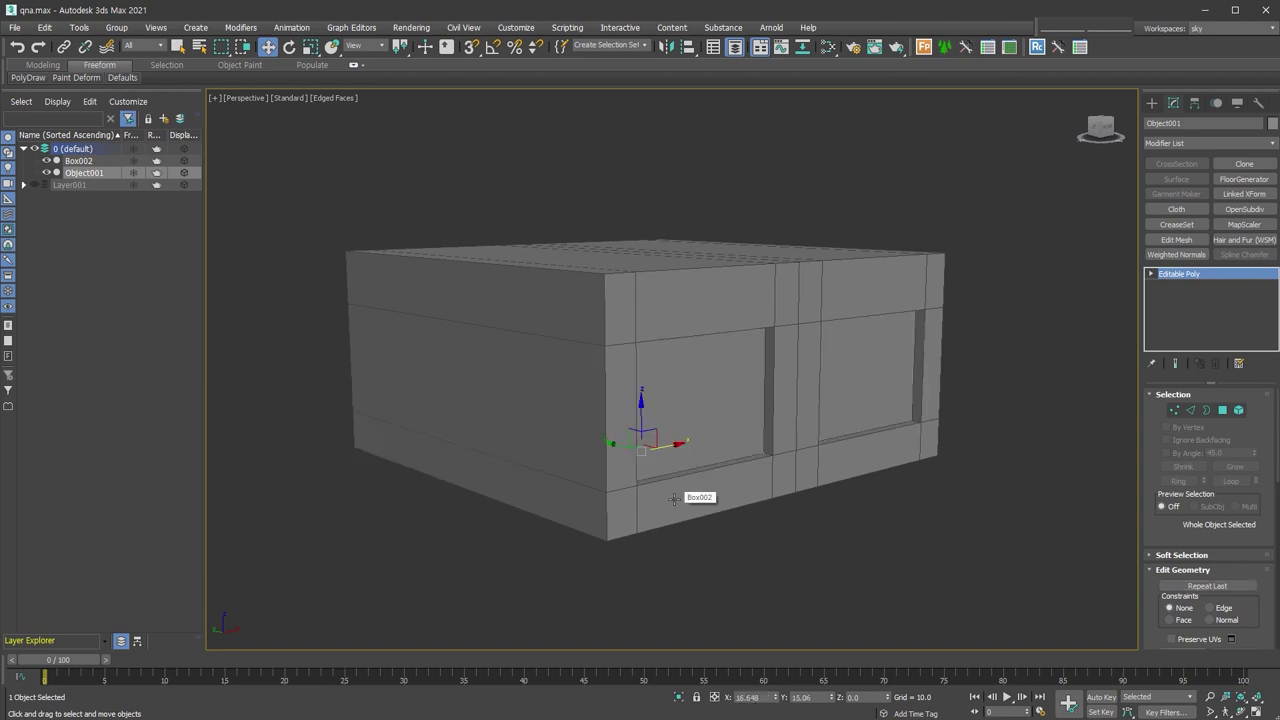
key(ctrl+z)
key(ctrl+z)
click(1222, 410)
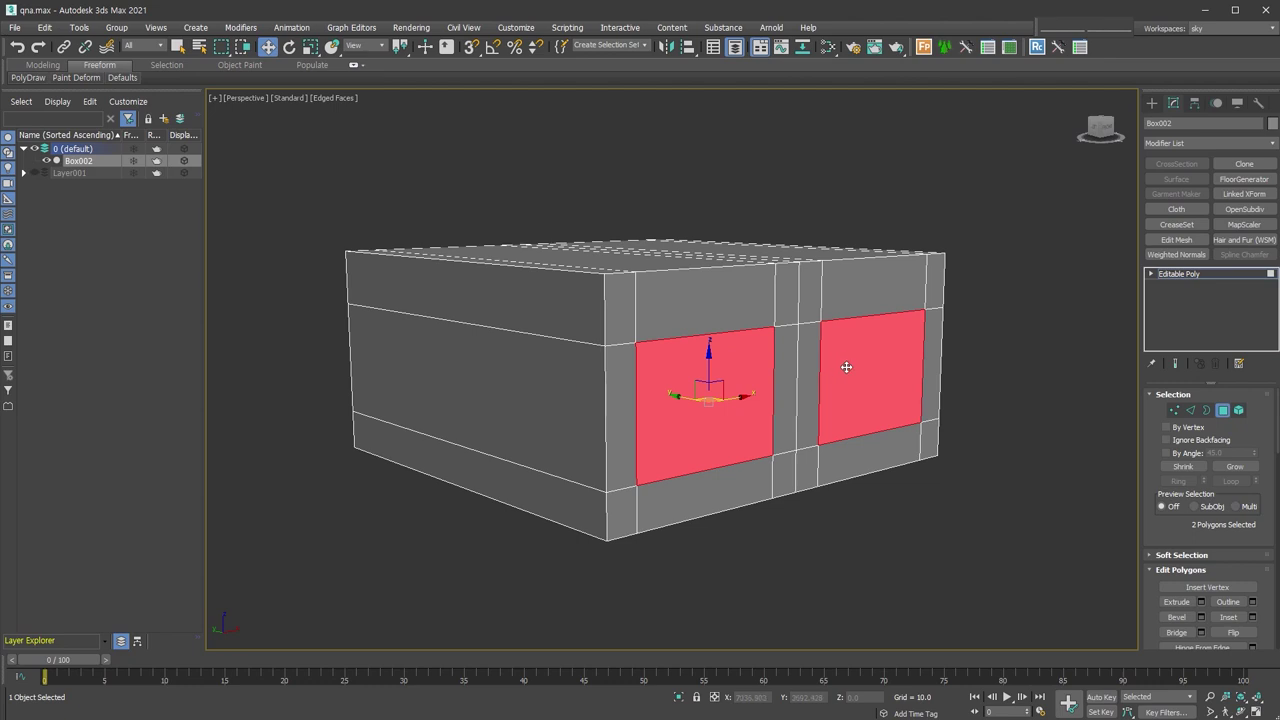
Detach the window panes as Object001 after toggling Detach As Clone
key(alt+d)
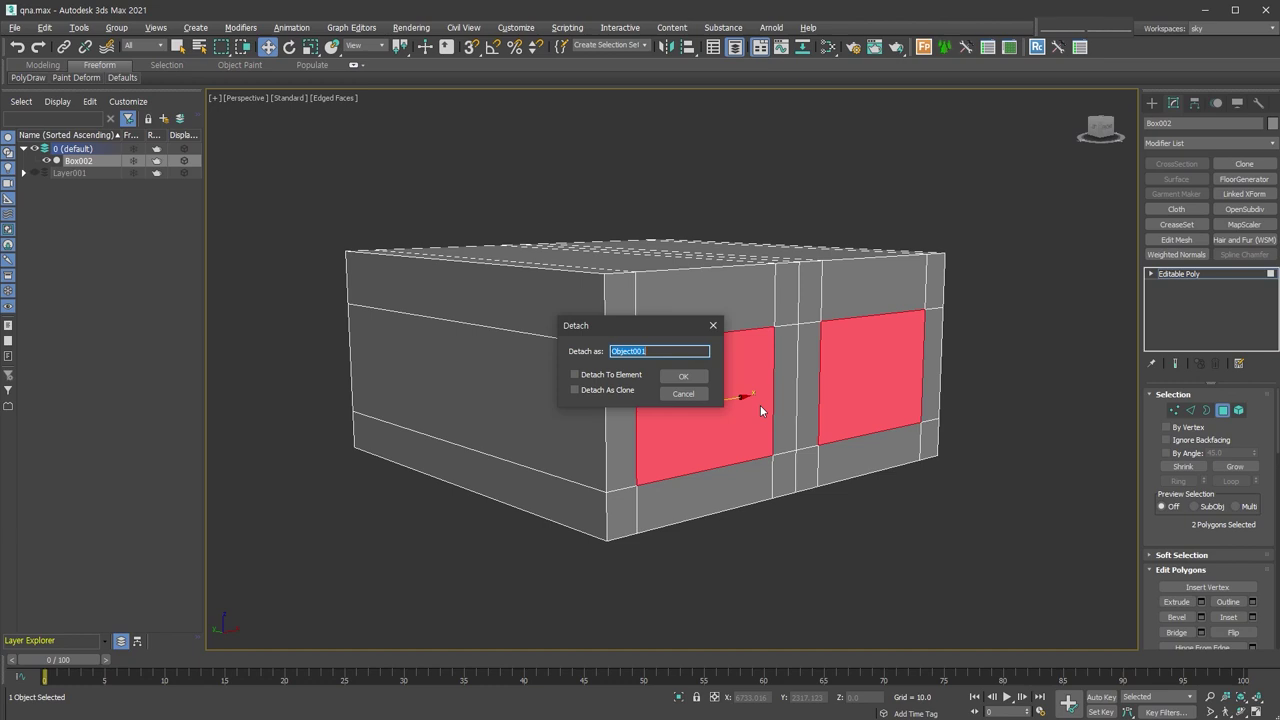
click(602, 394)
click(682, 377)
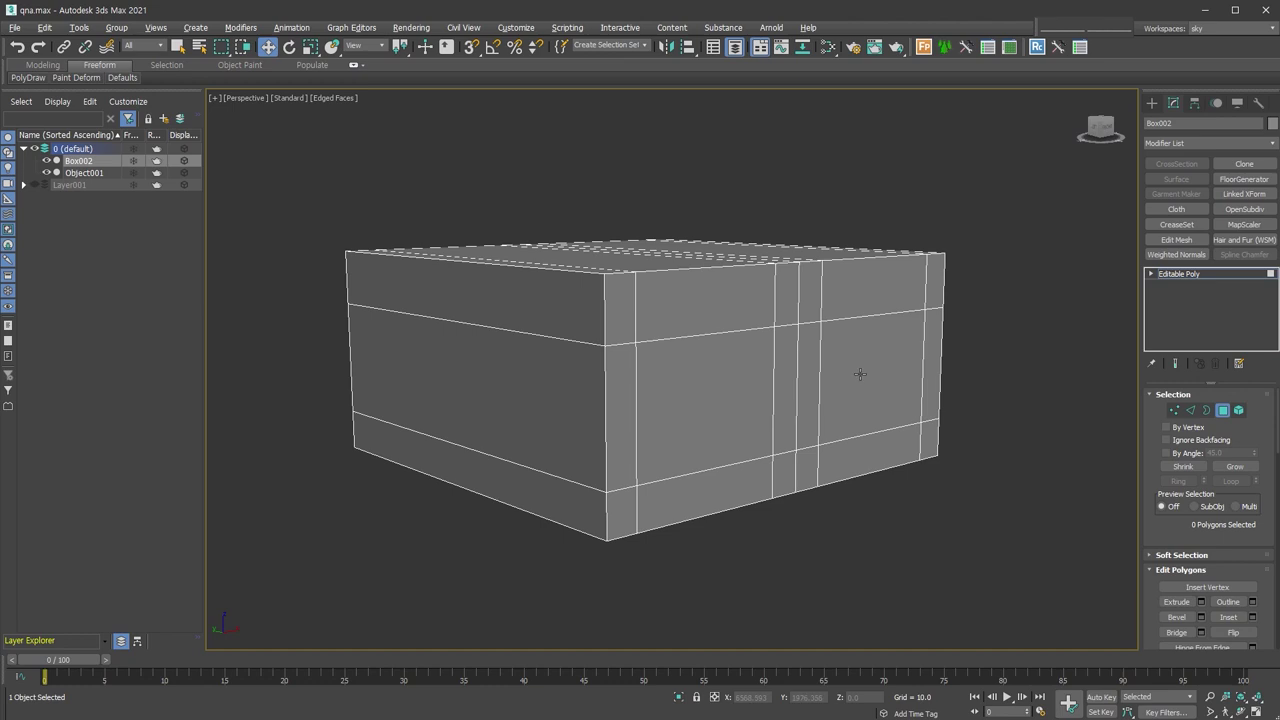
Reselect both front window polygons on the box
click(729, 375)
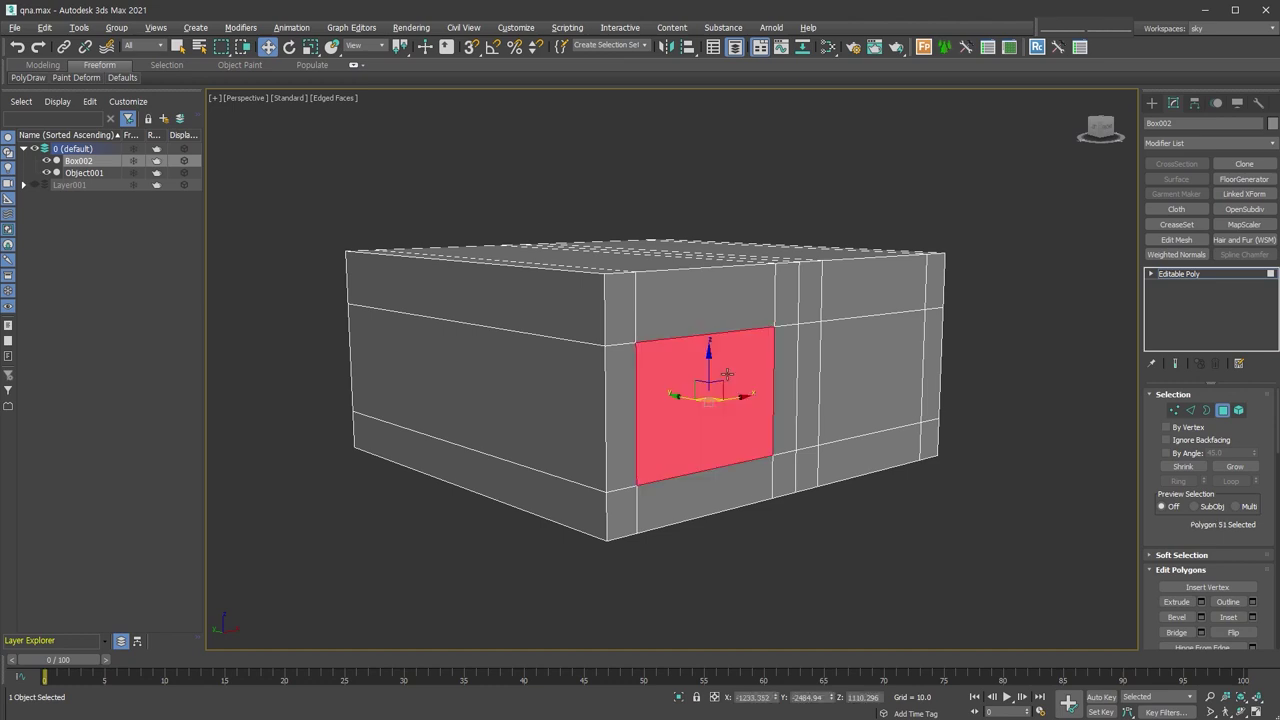
ctrl+click(875, 367)
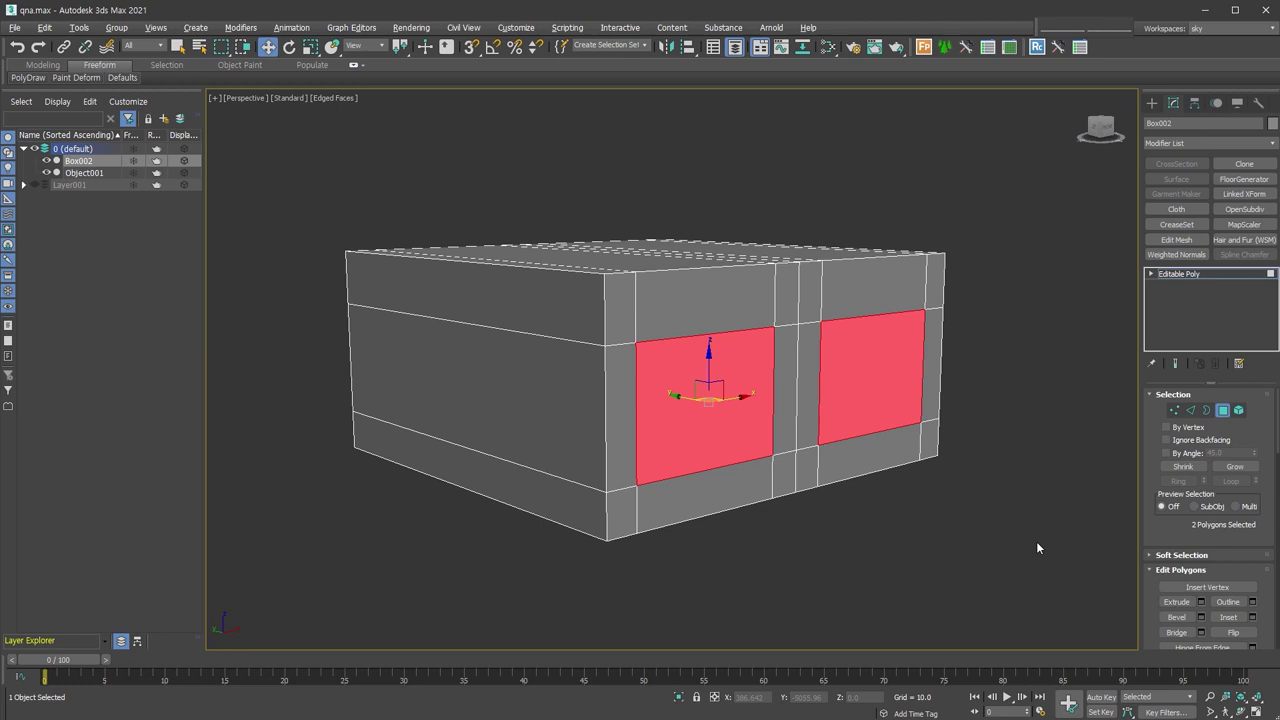
key(ctrl+z)
key(ctrl+z)
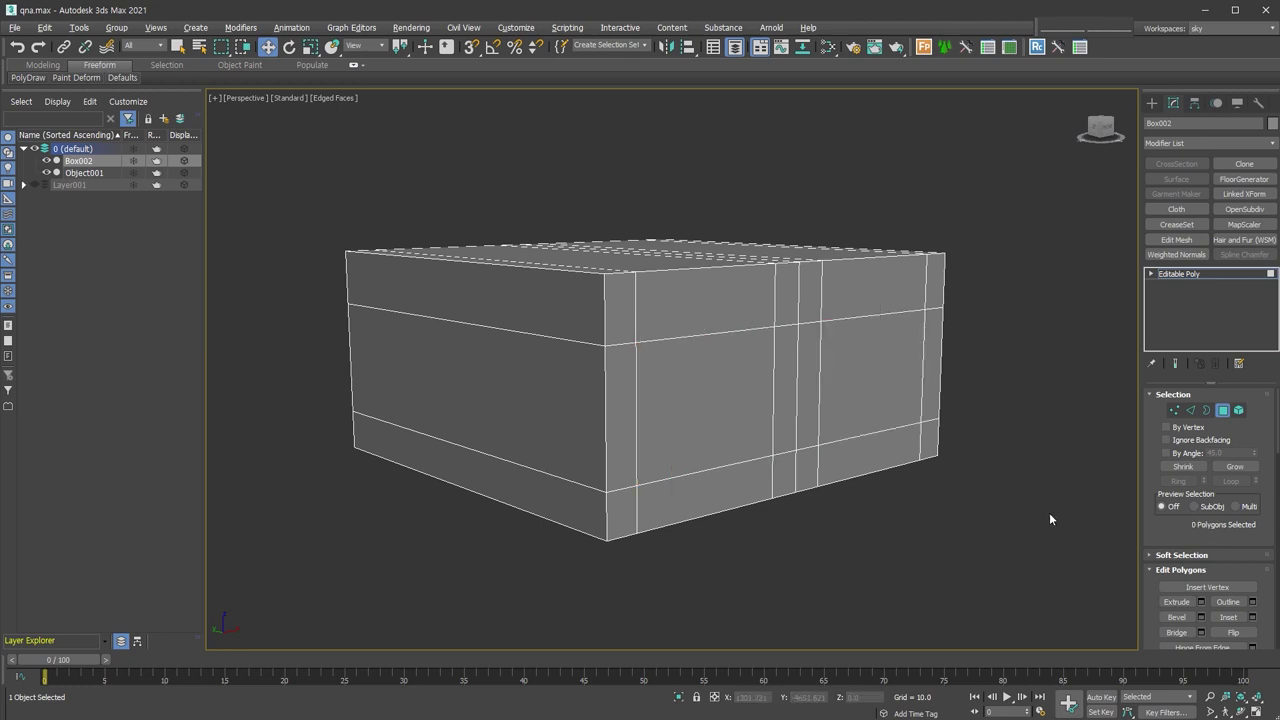
click(719, 392)
ctrl+click(857, 383)
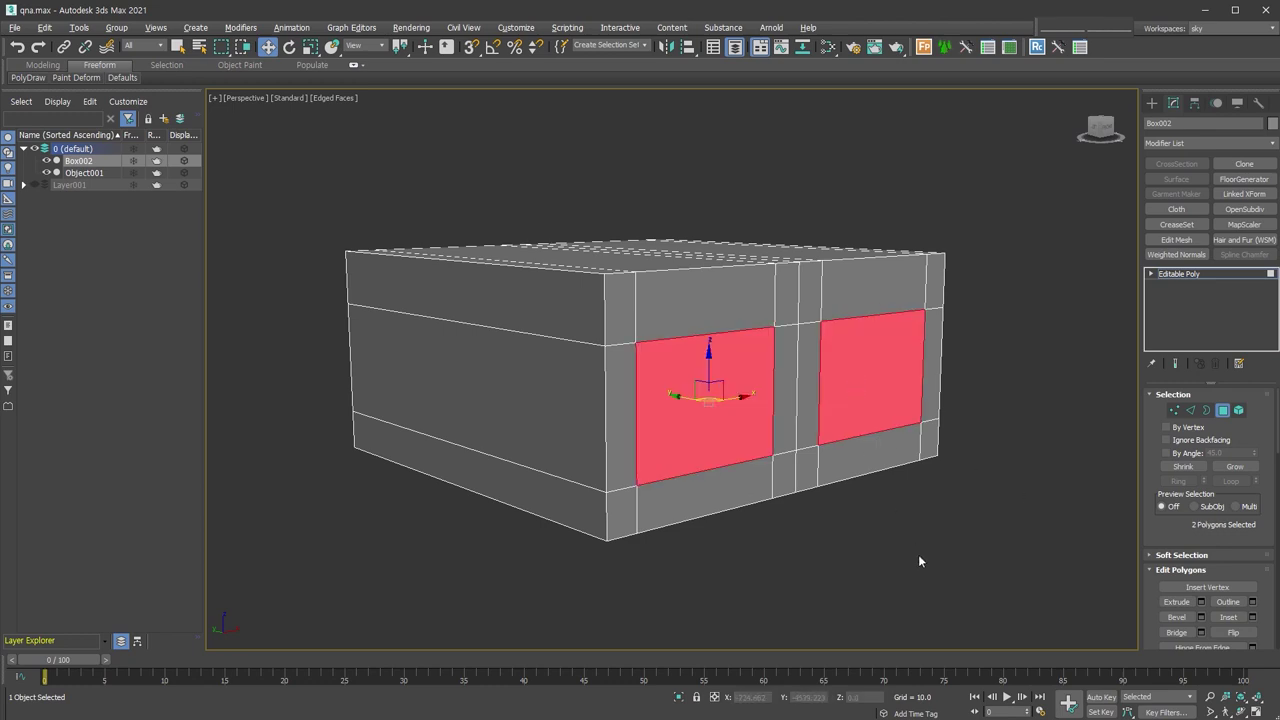
right_click(900, 339)
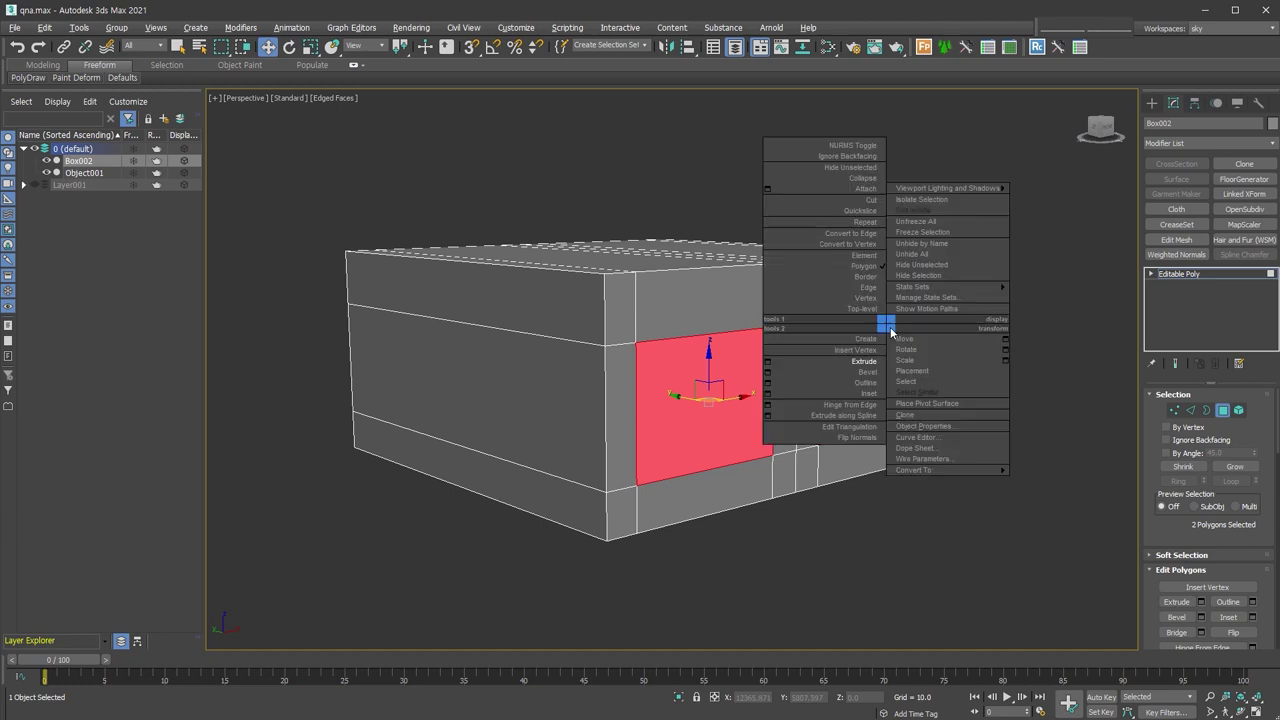
Extrude both window faces inward to a height of -150, then deselect and exit Polygon mode
click(830, 372)
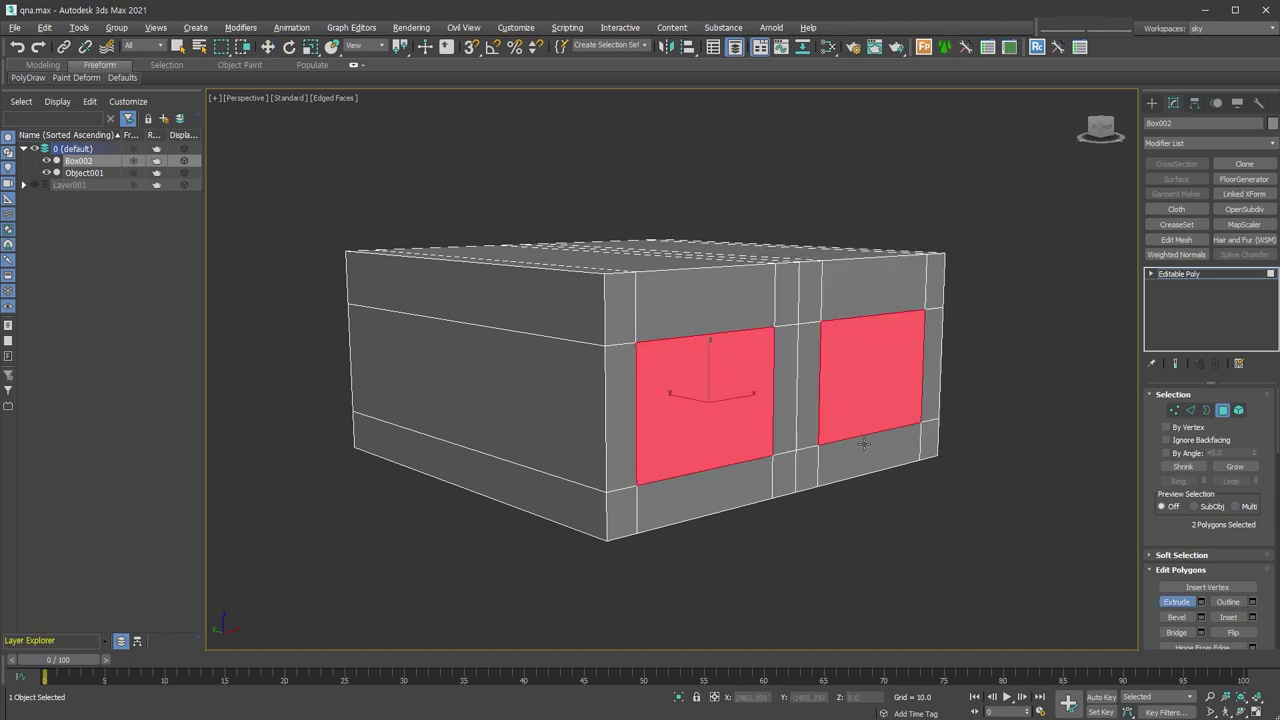
drag(874, 457, 889, 363)
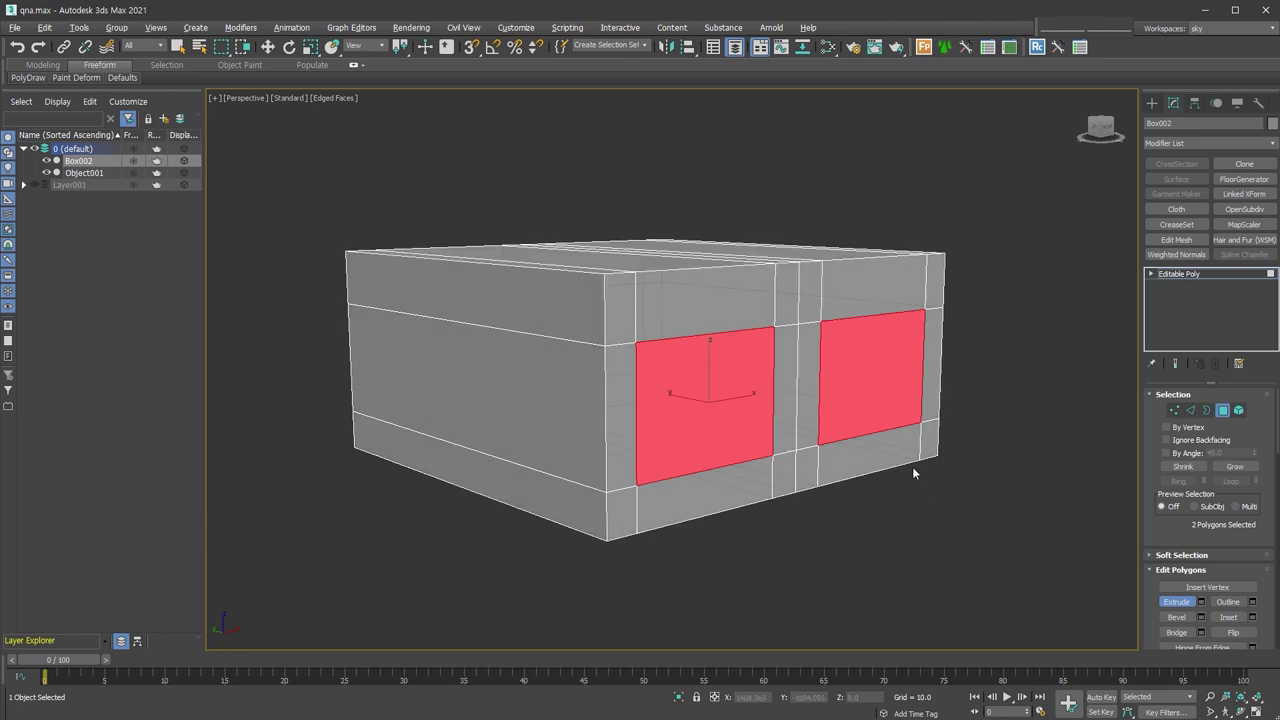
drag(889, 363, 889, 430)
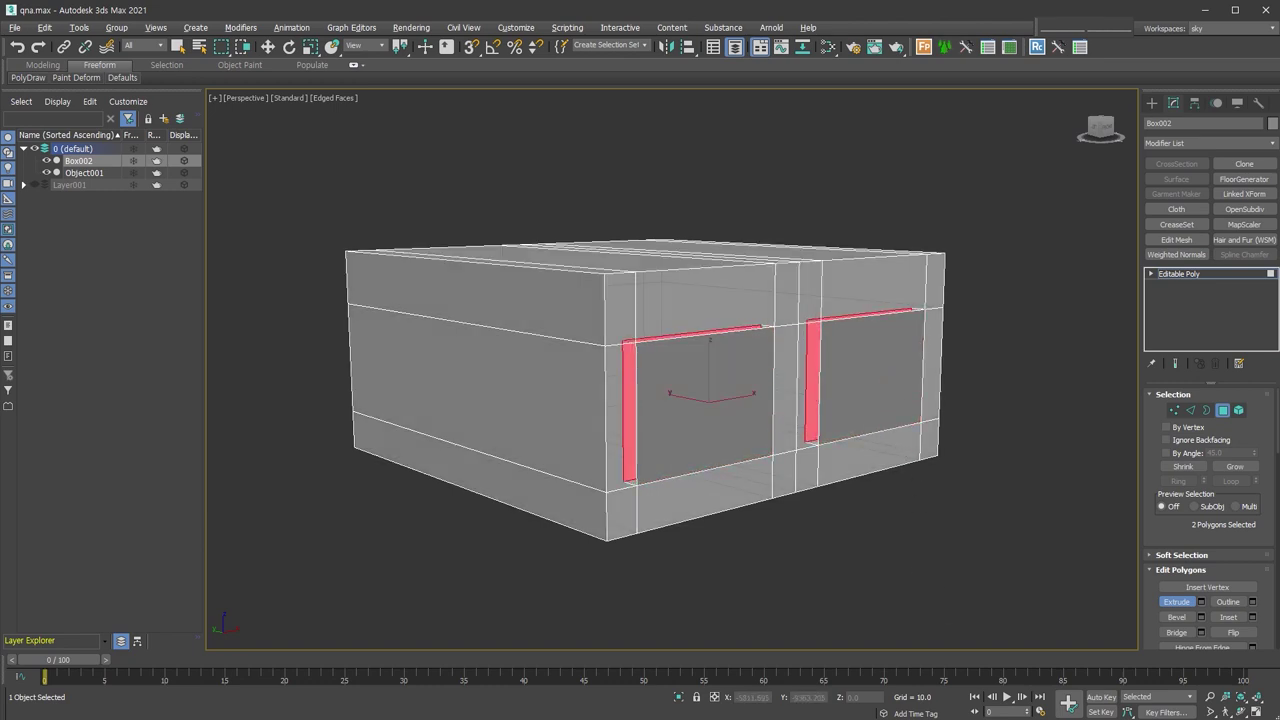
key(ctrl+z)
key(w)
right_click(960, 306)
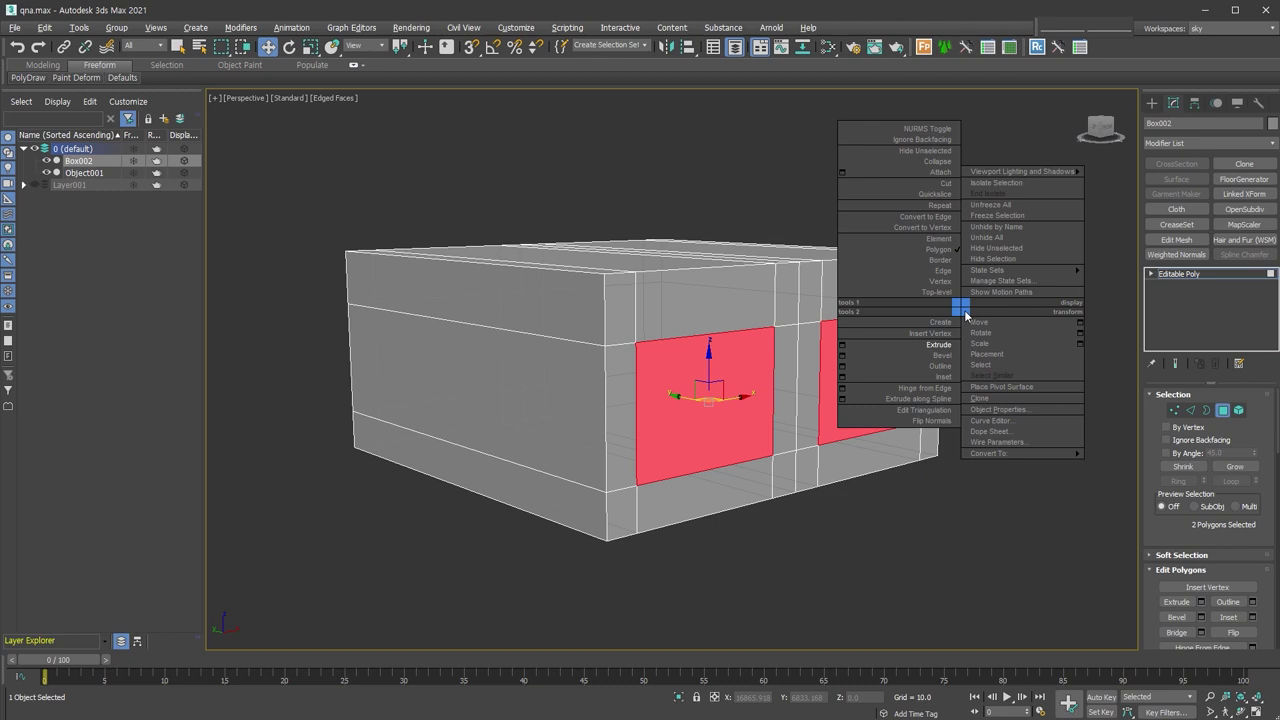
click(843, 345)
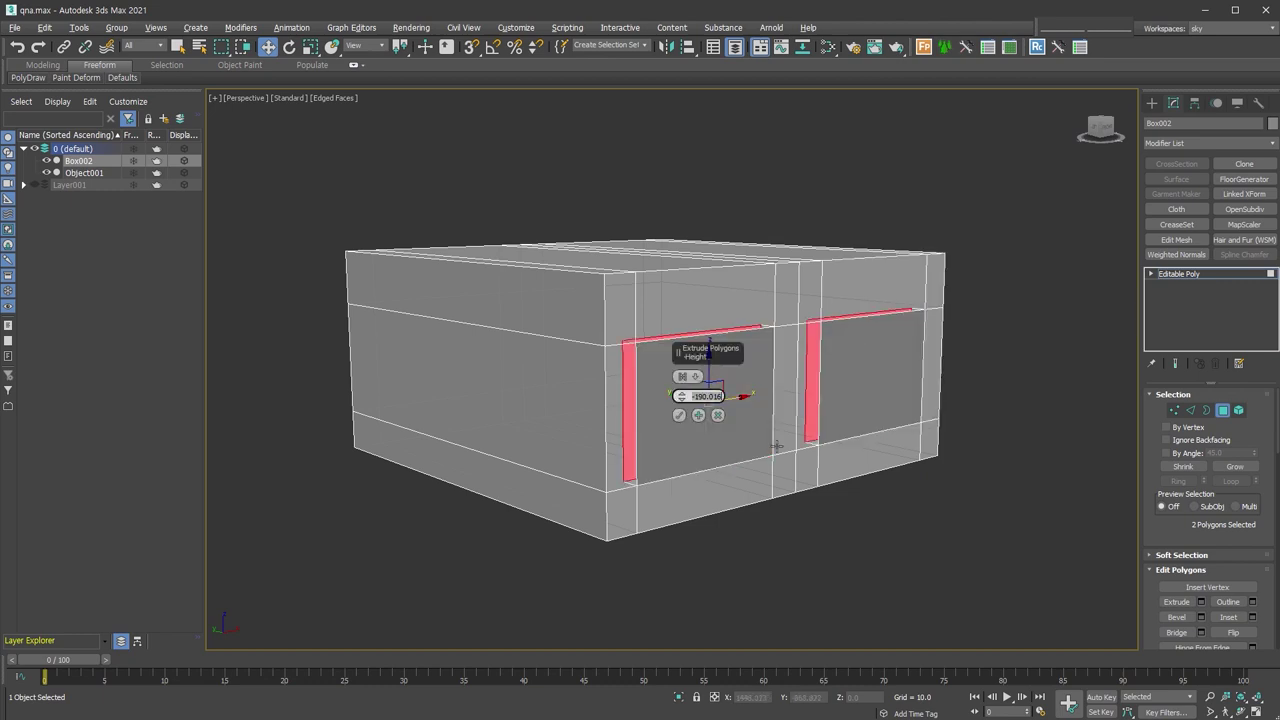
click(679, 415)
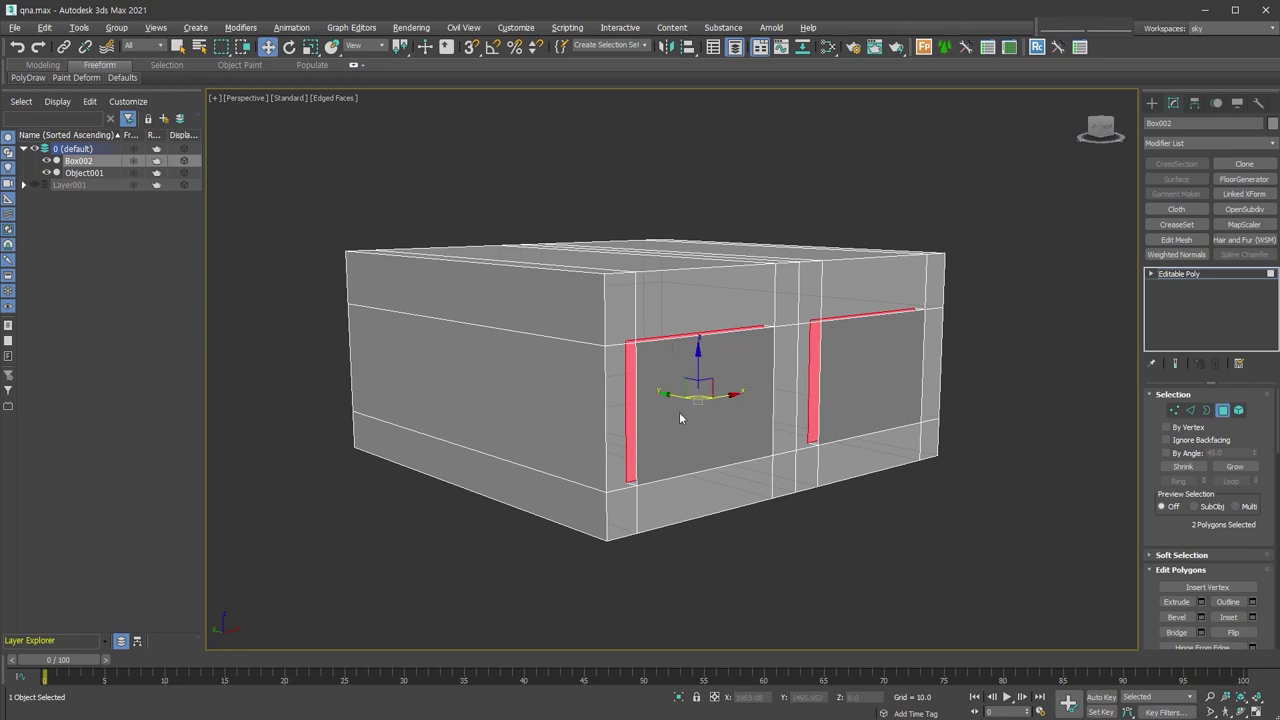
key(ctrl+d)
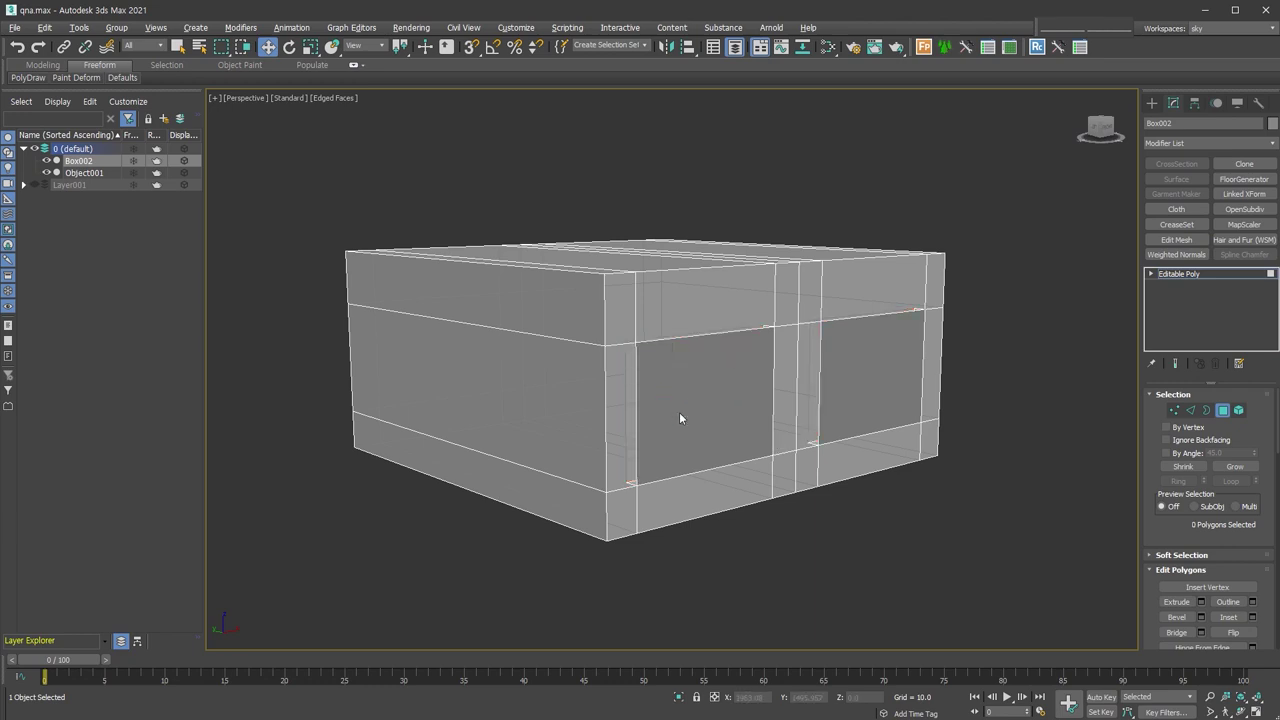
click(1222, 411)
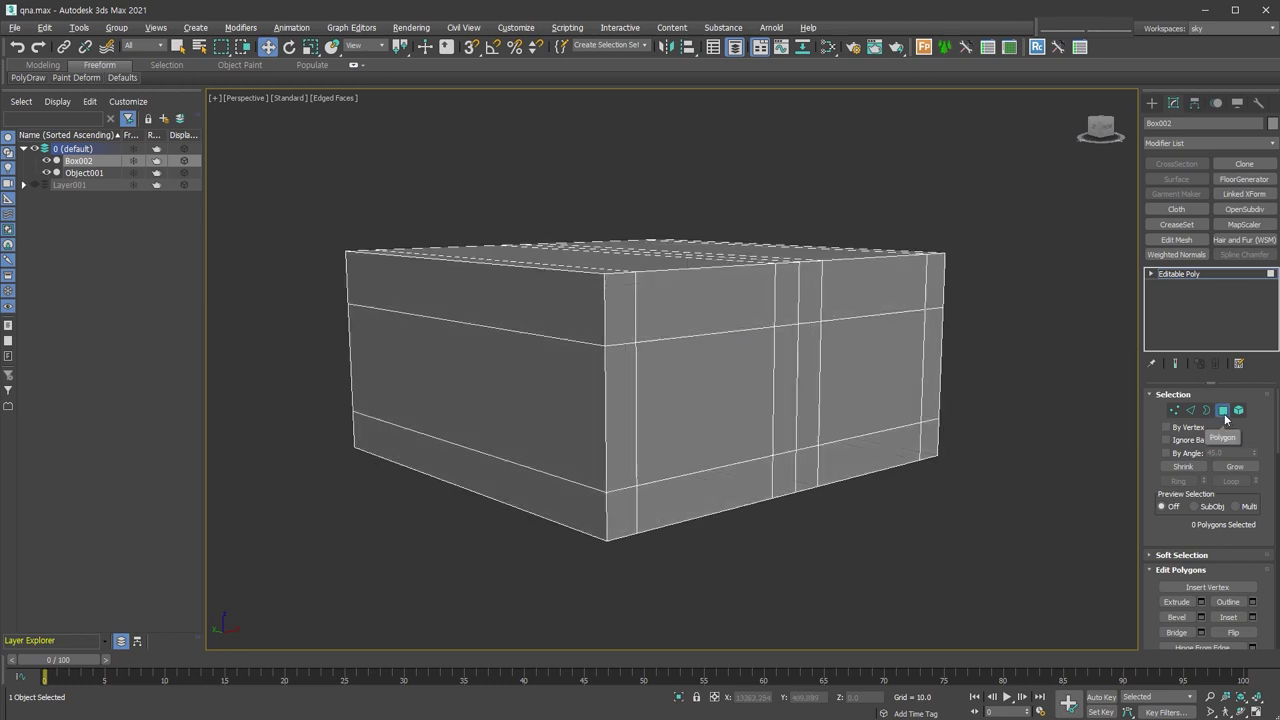
Select the window panes Object001 and centre their pivot on the object
click(885, 370)
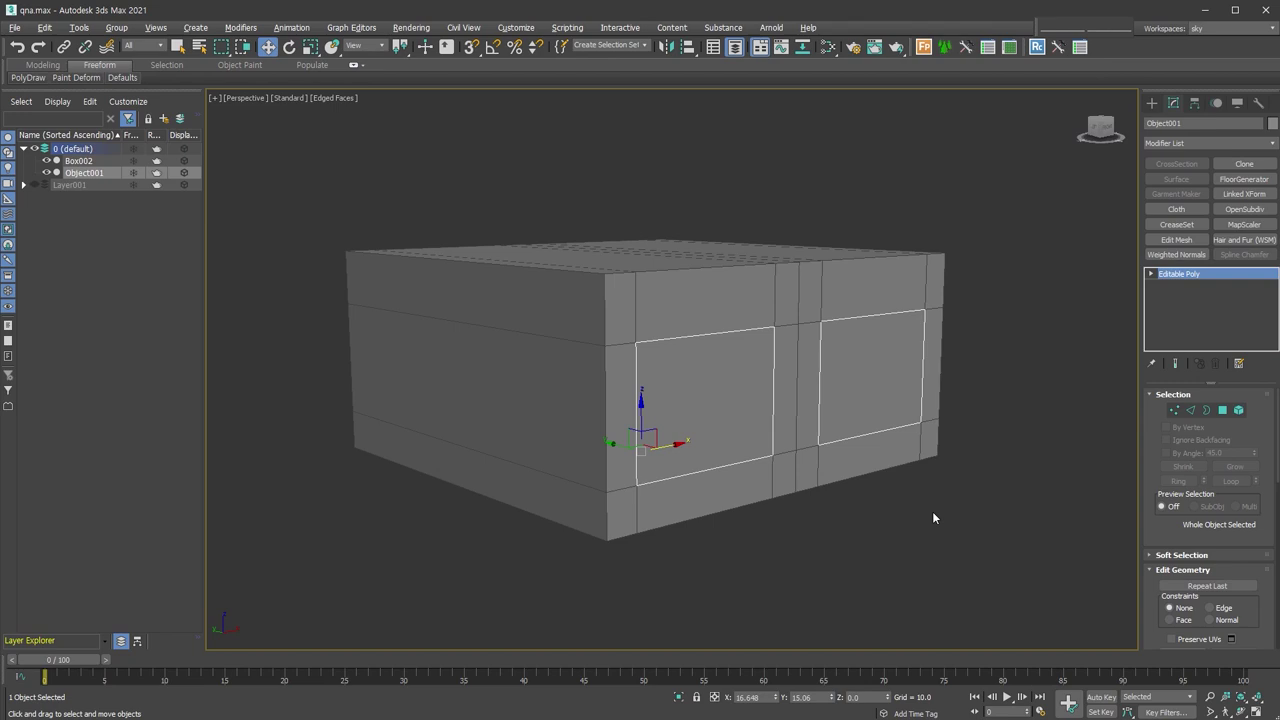
mouse_move(931, 507)
alt+middle_down()
mouse_move(892, 495)
mouse_move(923, 562)
mouse_move(620, 396)
alt+middle_up()
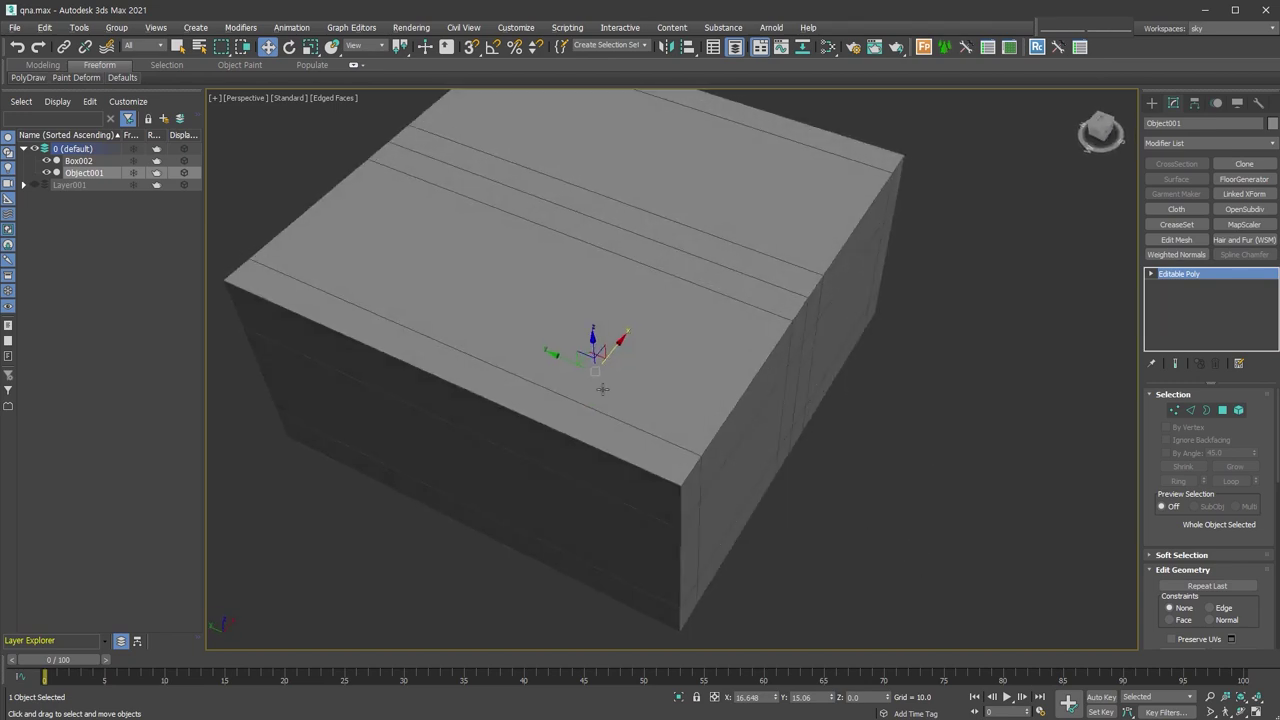
alt+middle_drag(588, 372, 895, 429)
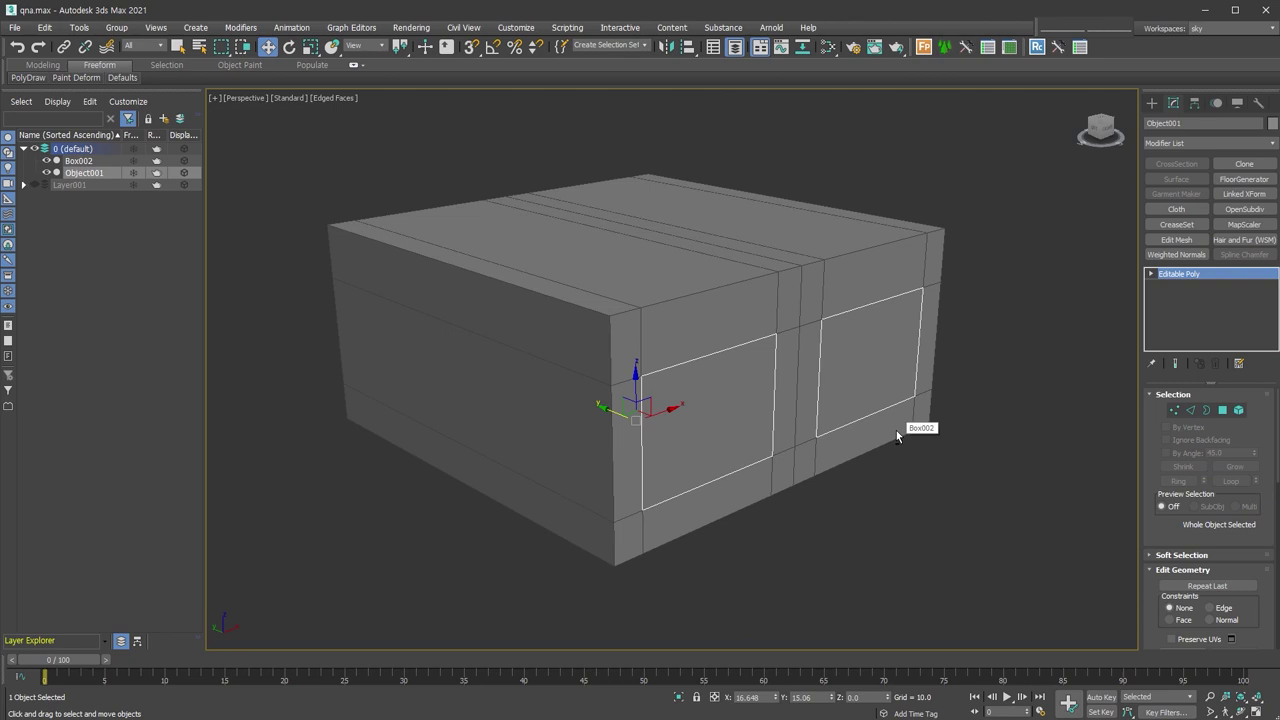
click(1194, 102)
click(1209, 200)
click(1209, 258)
click(1151, 102)
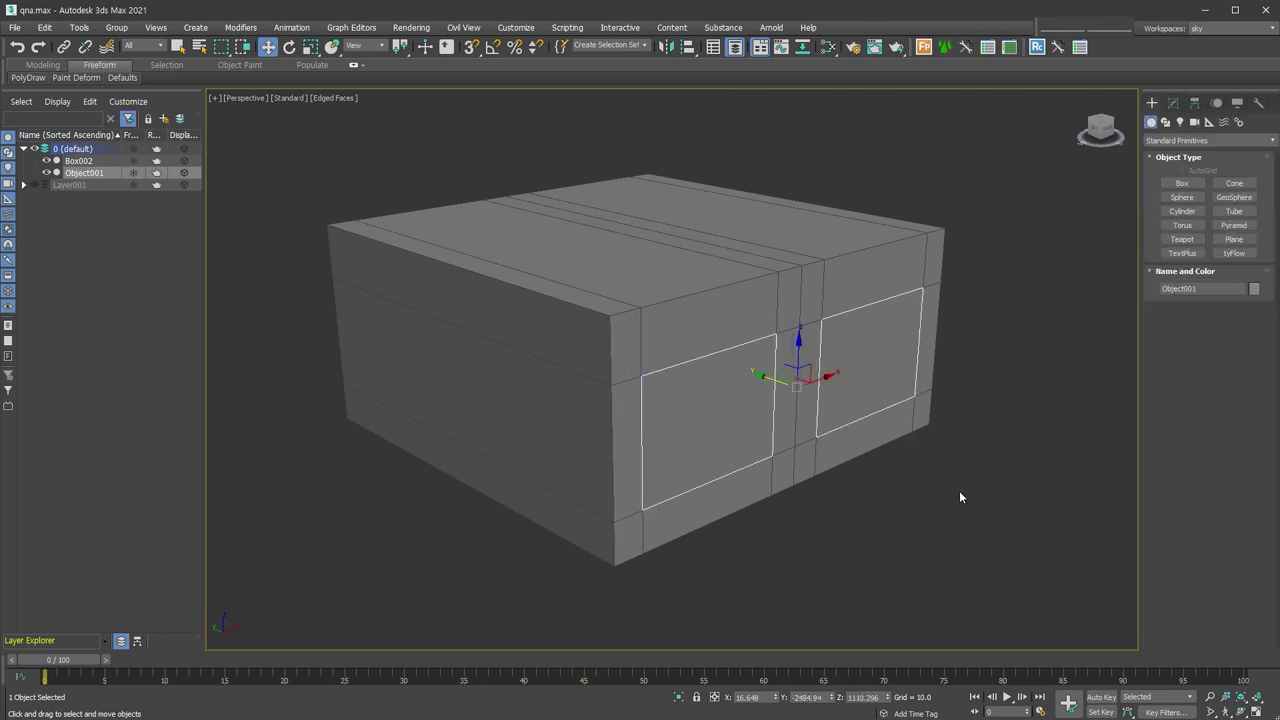
Move the panes inward into the openings, switch to orthographic view, and isolate them
drag(766, 374, 767, 378)
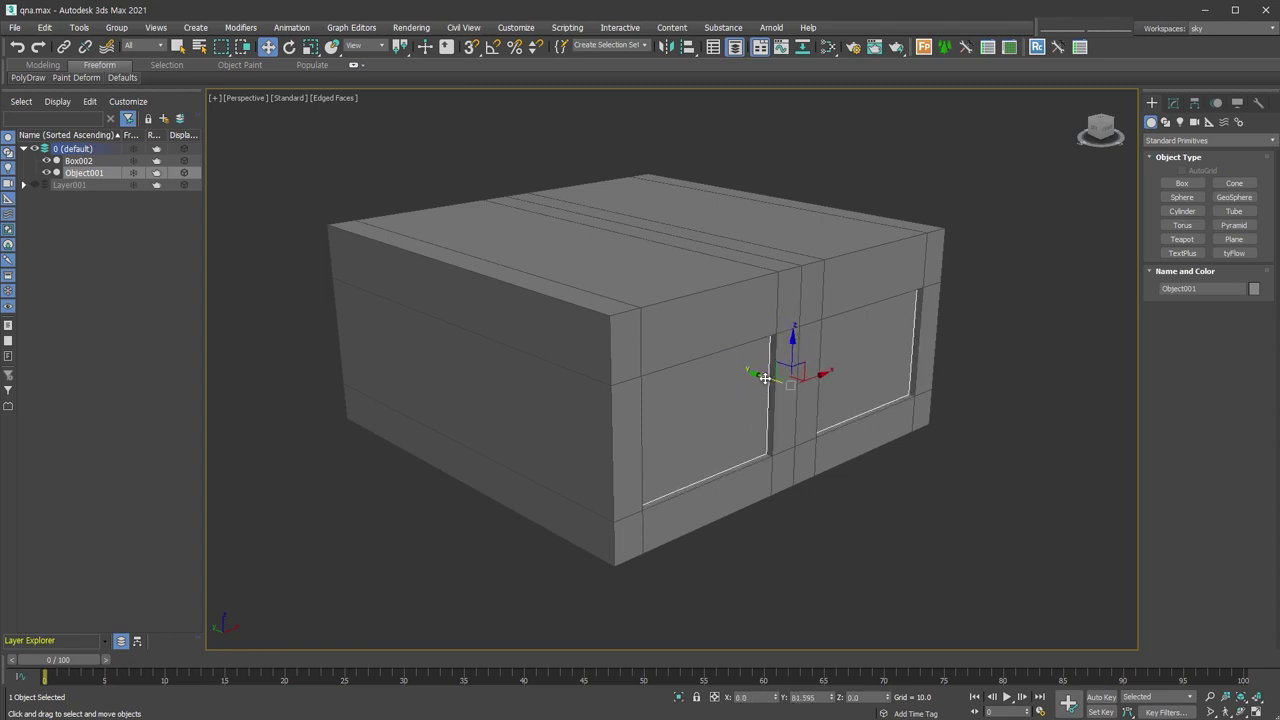
mouse_move(961, 473)
alt+middle_down()
mouse_move(930, 468)
mouse_move(936, 449)
alt+middle_up()
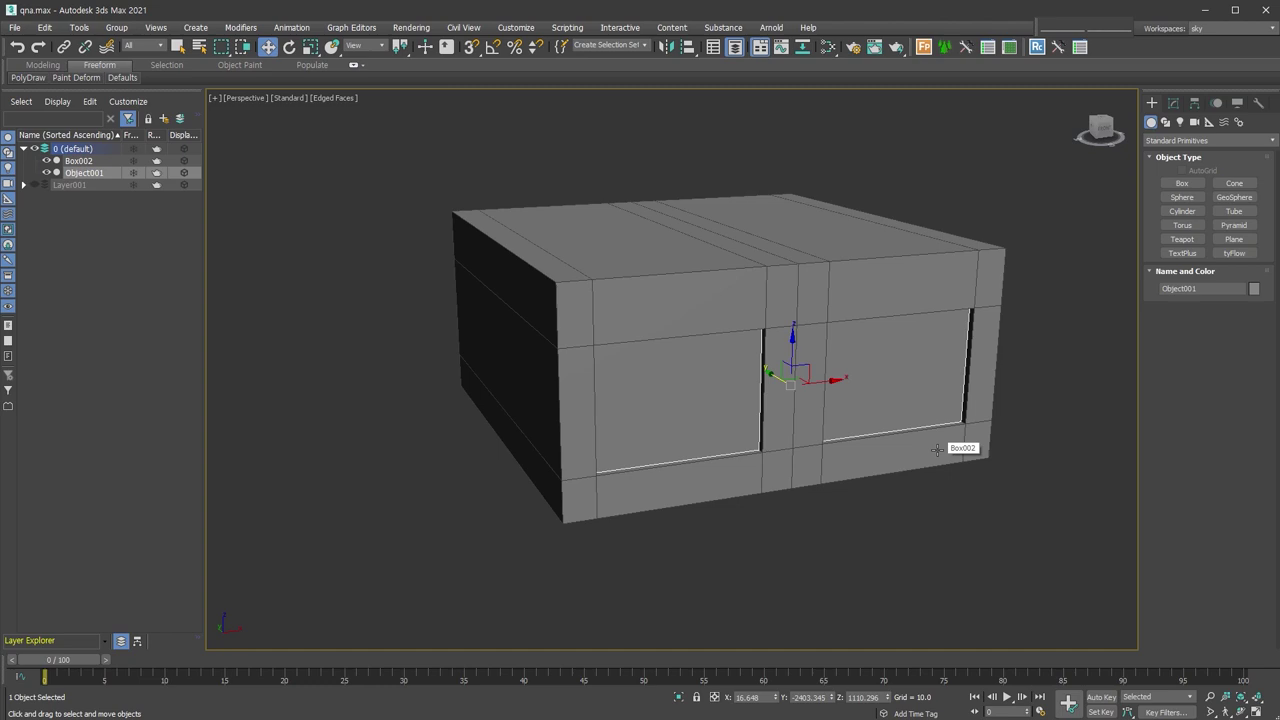
key(u)
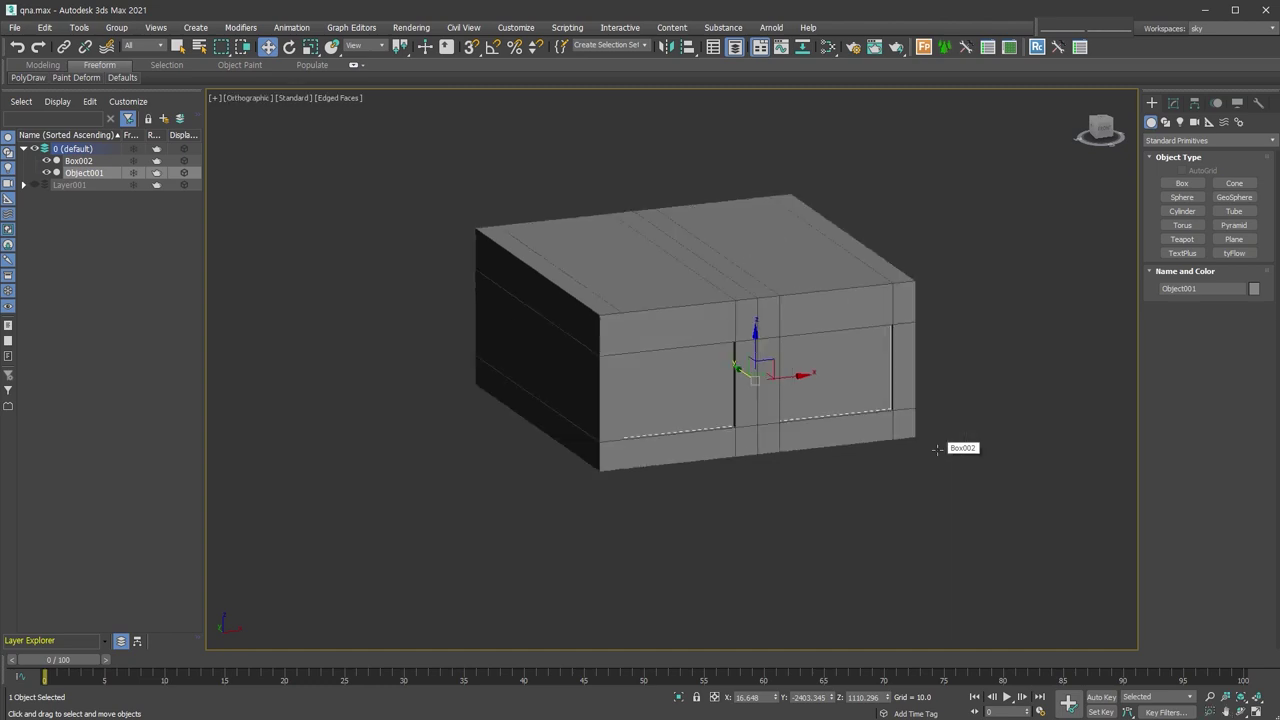
key(alt+q)
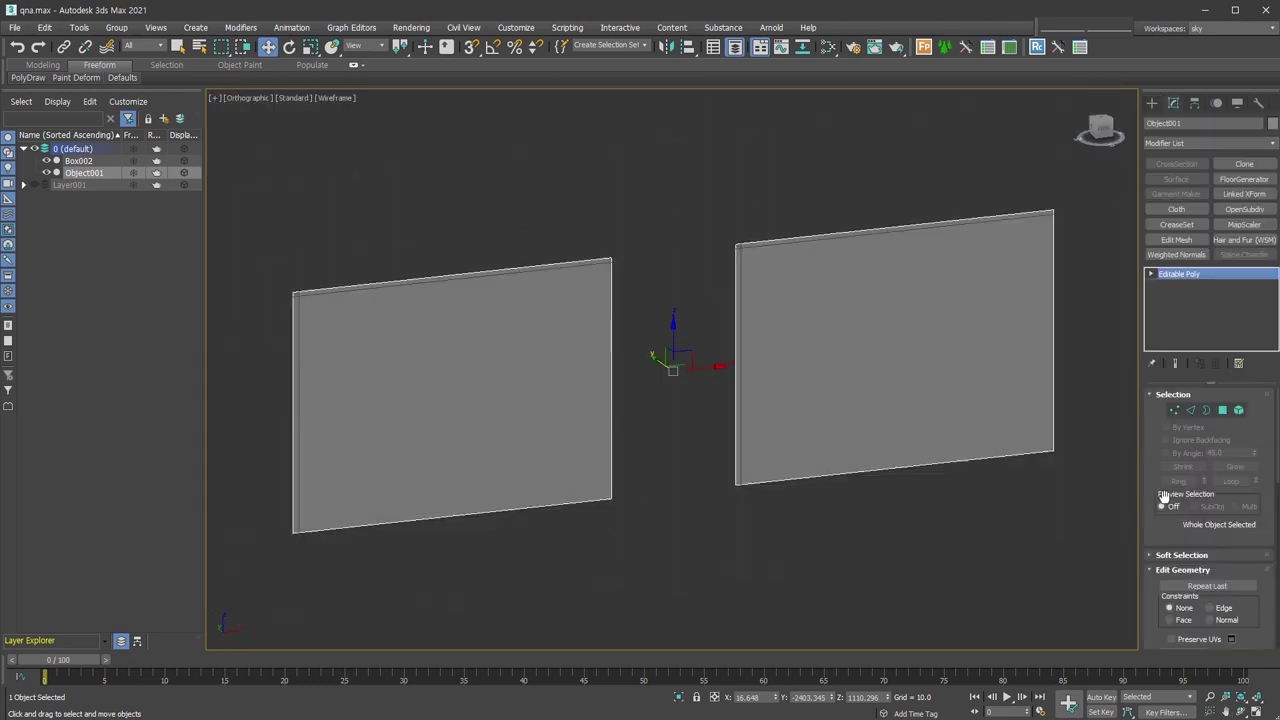
Select both pane polygons and inset them to leave a frame rim
key(4)
key(ctrl+a)
alt+middle_drag(811, 468, 832, 460)
right_click(832, 460)
click(823, 437)
scroll(988, 397, up, 3)
drag(903, 353, 898, 372)
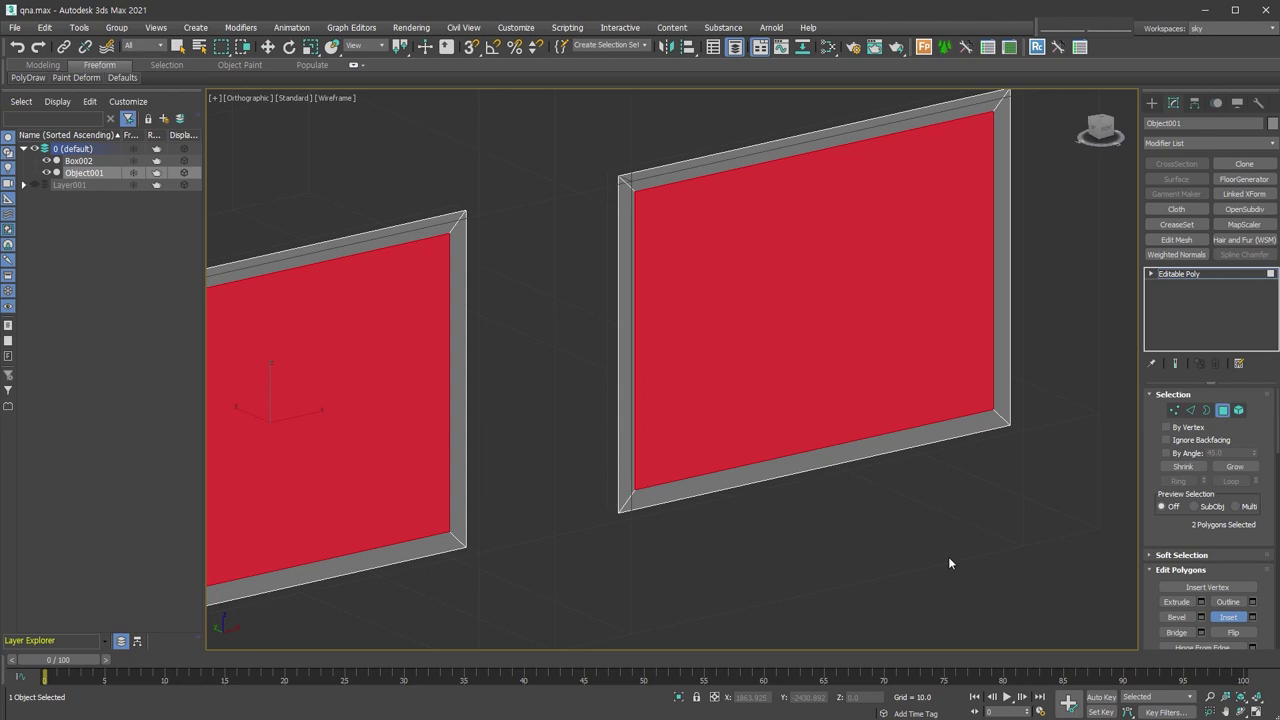
Detach the inner pane polygons as a new object named 'glass'
key(alt+d)
click(611, 391)
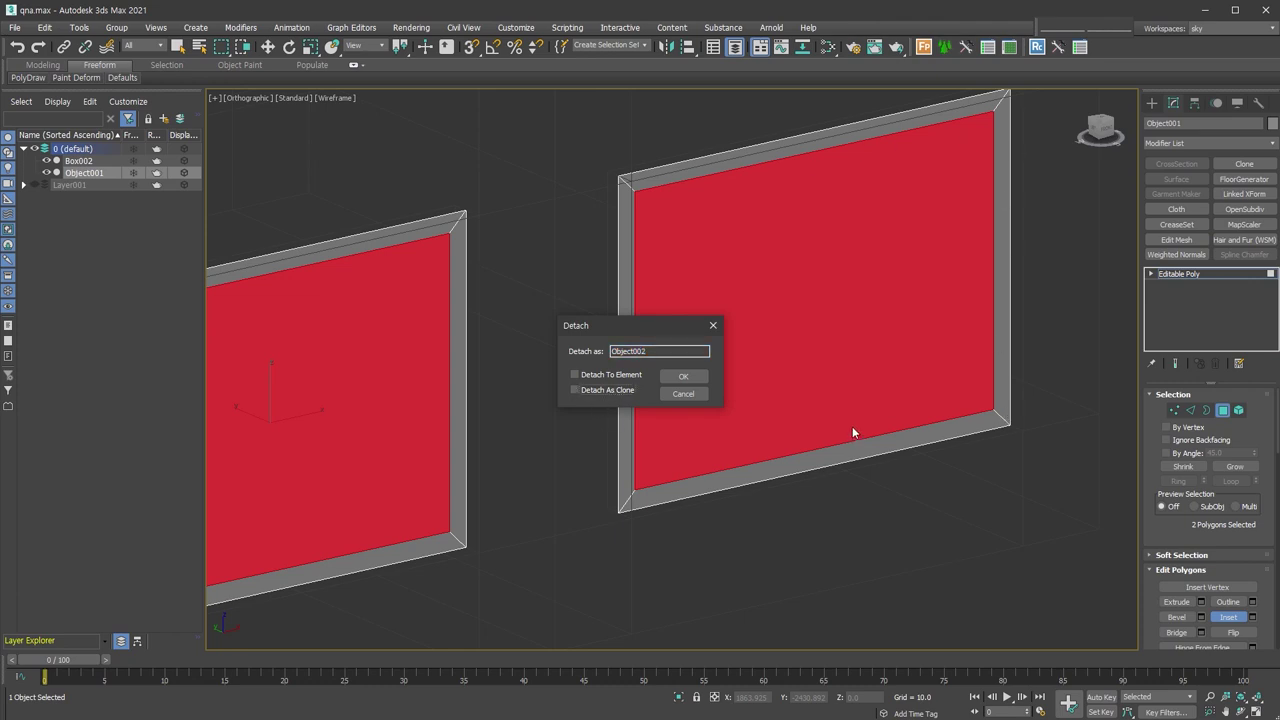
double_click(661, 350)
text(glass)
key(Return)
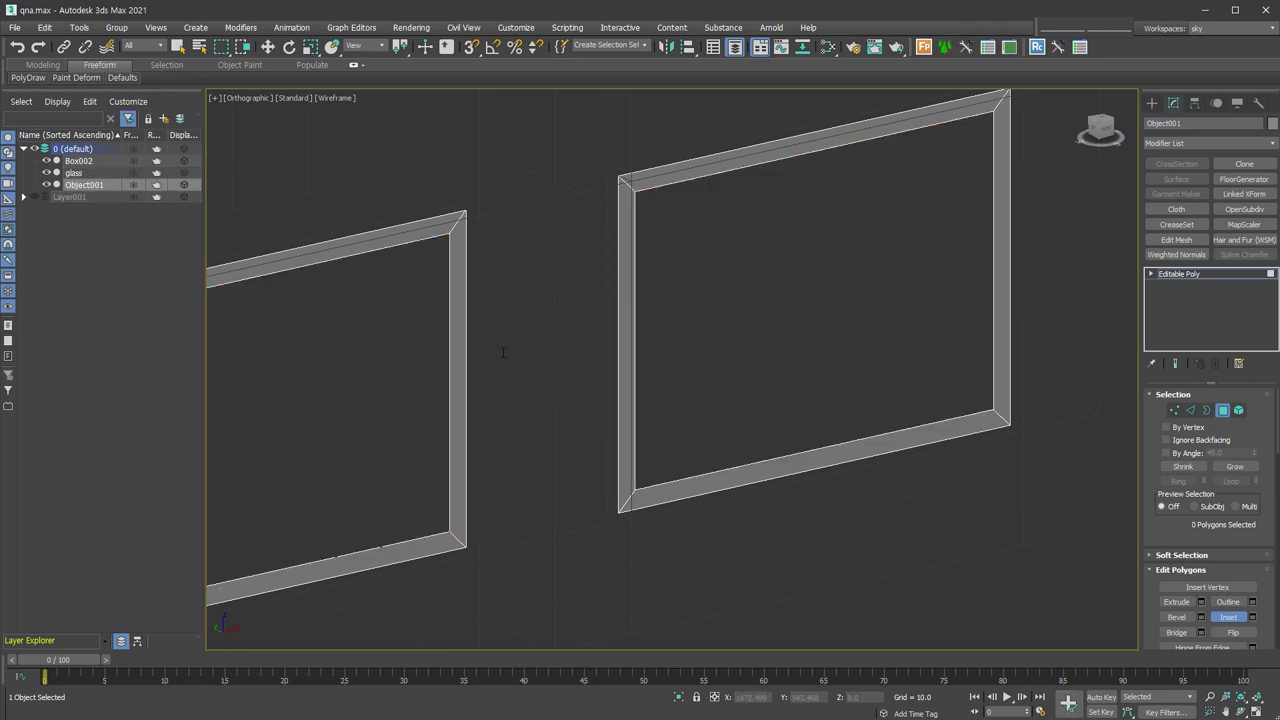
Exit polygon editing and rename the remaining object to 'Frame'
click(1222, 410)
key(w)
click(1203, 123)
text(Frame)
key(Return)
alt+middle_drag(956, 500, 951, 415)
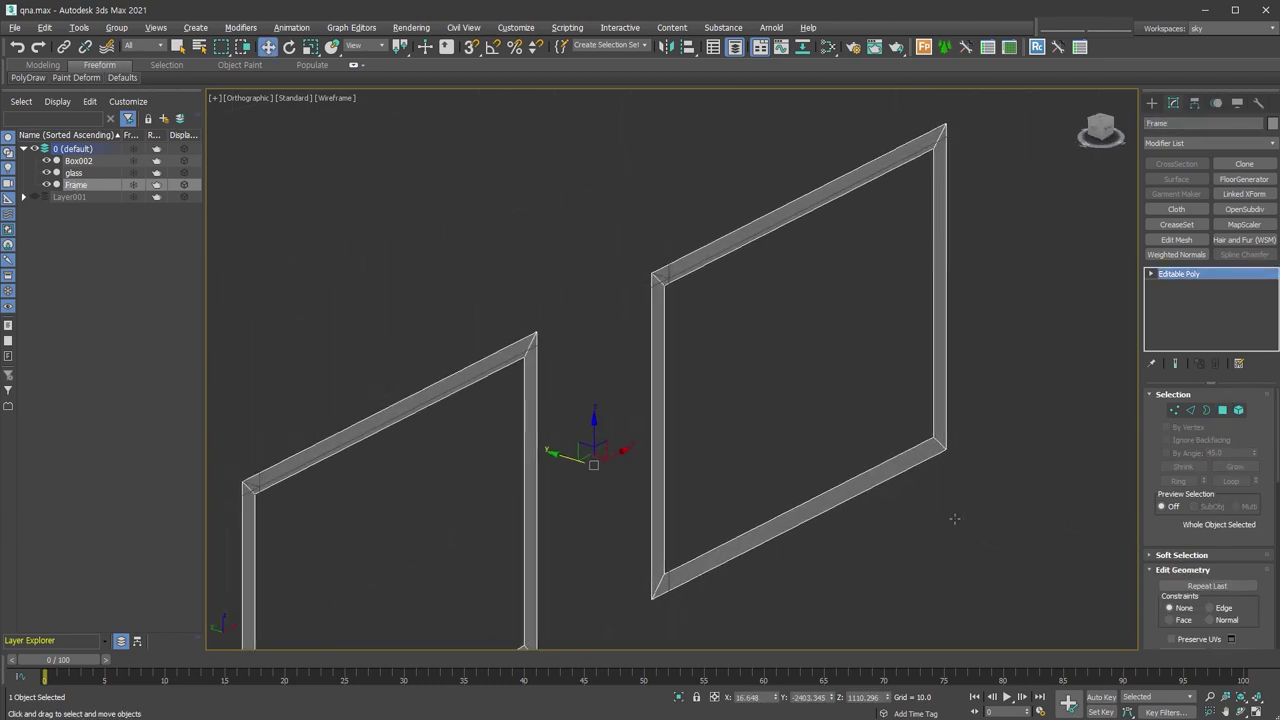
Give the Frame's Shell modifier an outer amount of 20
key(F3)
key(F3)
text(20)
key(Tab)
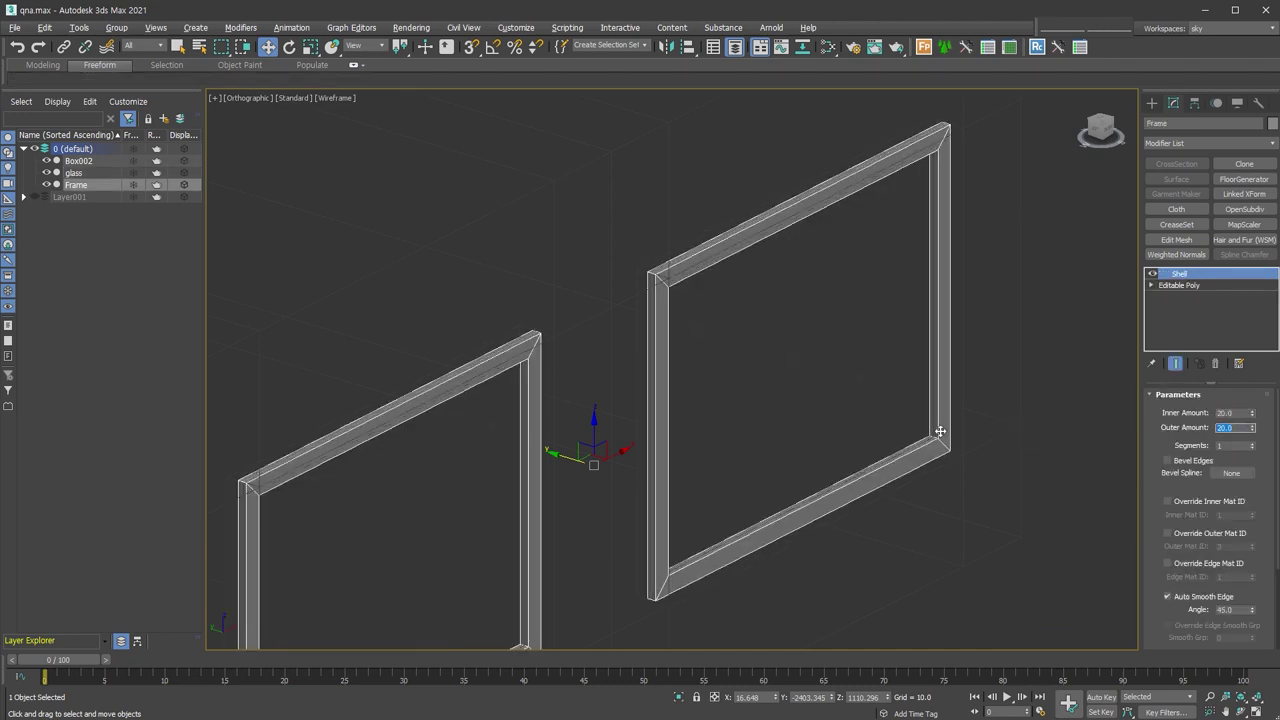
End isolation to show the glass again and display the home grid
key(ctrl+z)
key(ctrl+z)
scroll(920, 385, down, 3)
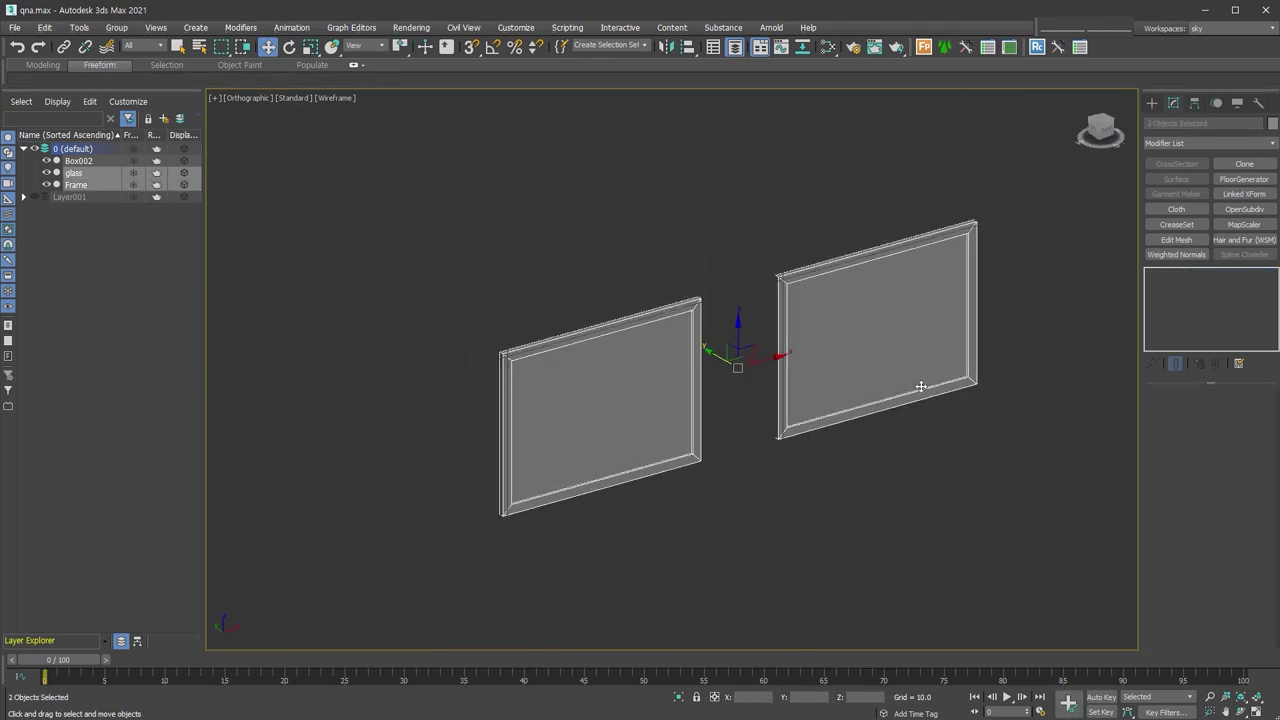
key(g)
mouse_move(790, 420)
middle_down()
mouse_move(863, 471)
mouse_move(765, 496)
middle_up()
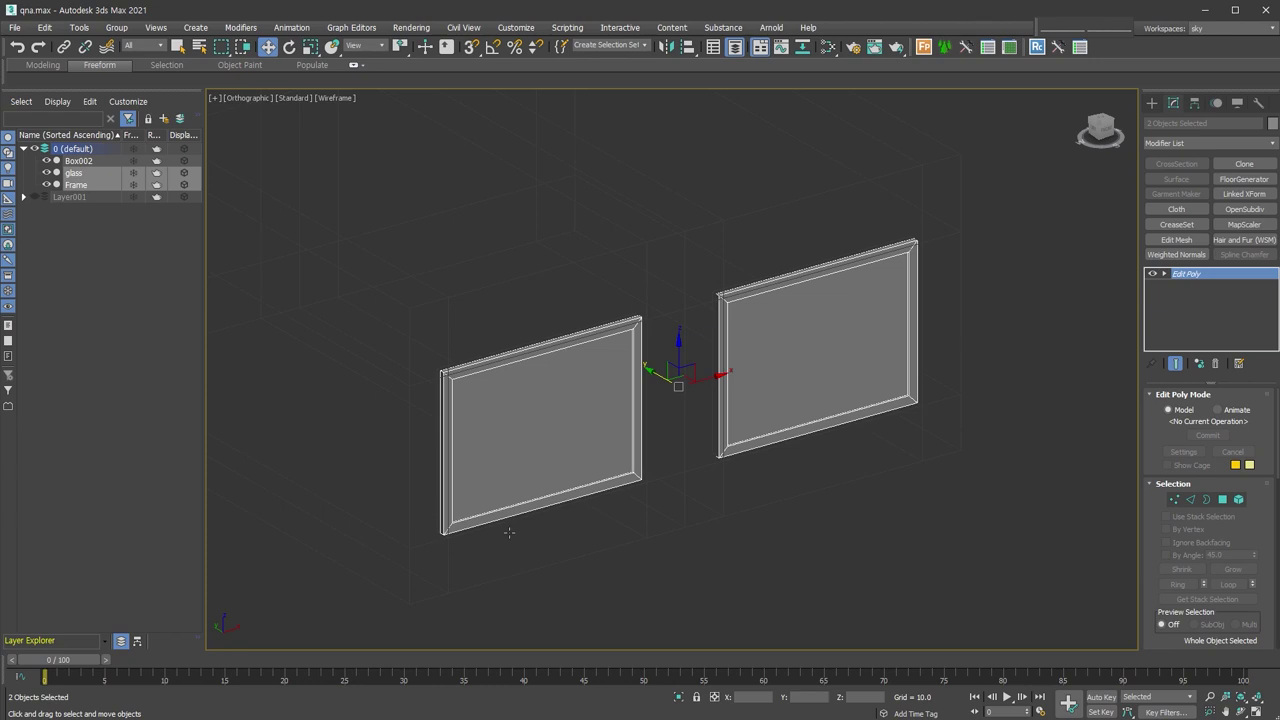
Select the right window's elements and detach them into a separate object
click(1239, 500)
drag(665, 200, 1042, 612)
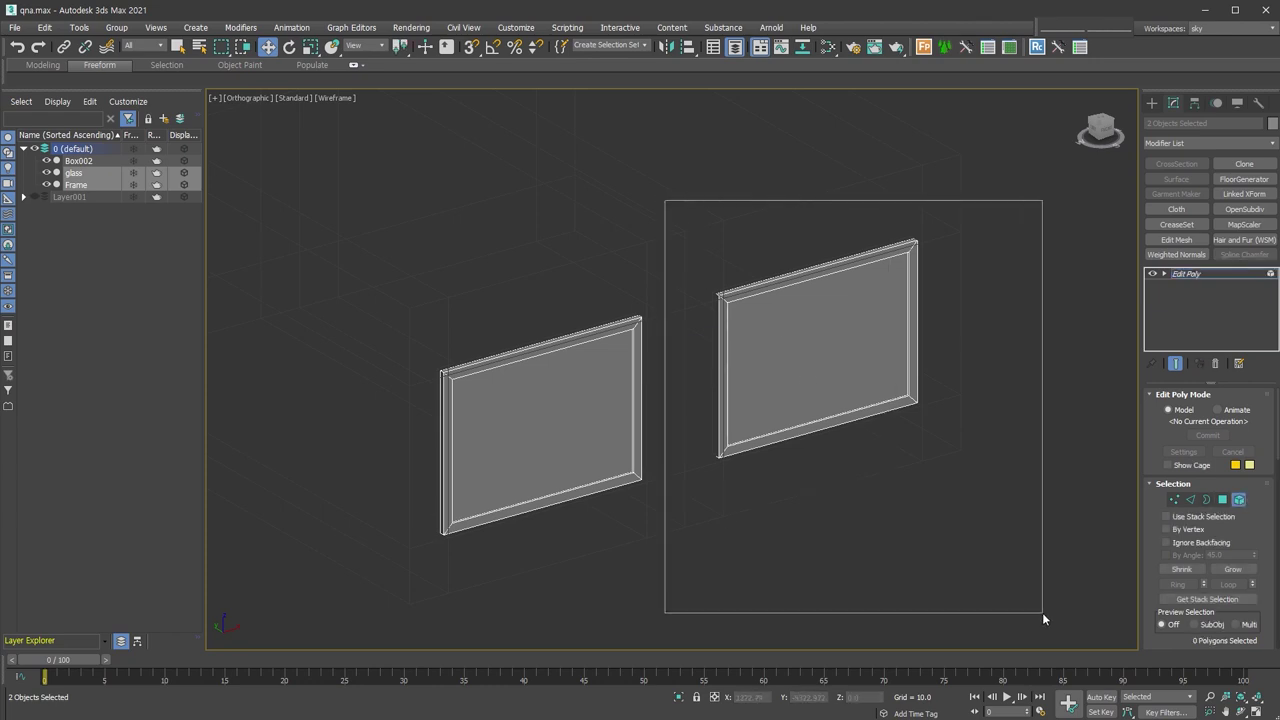
drag(1150, 590, 1155, 323)
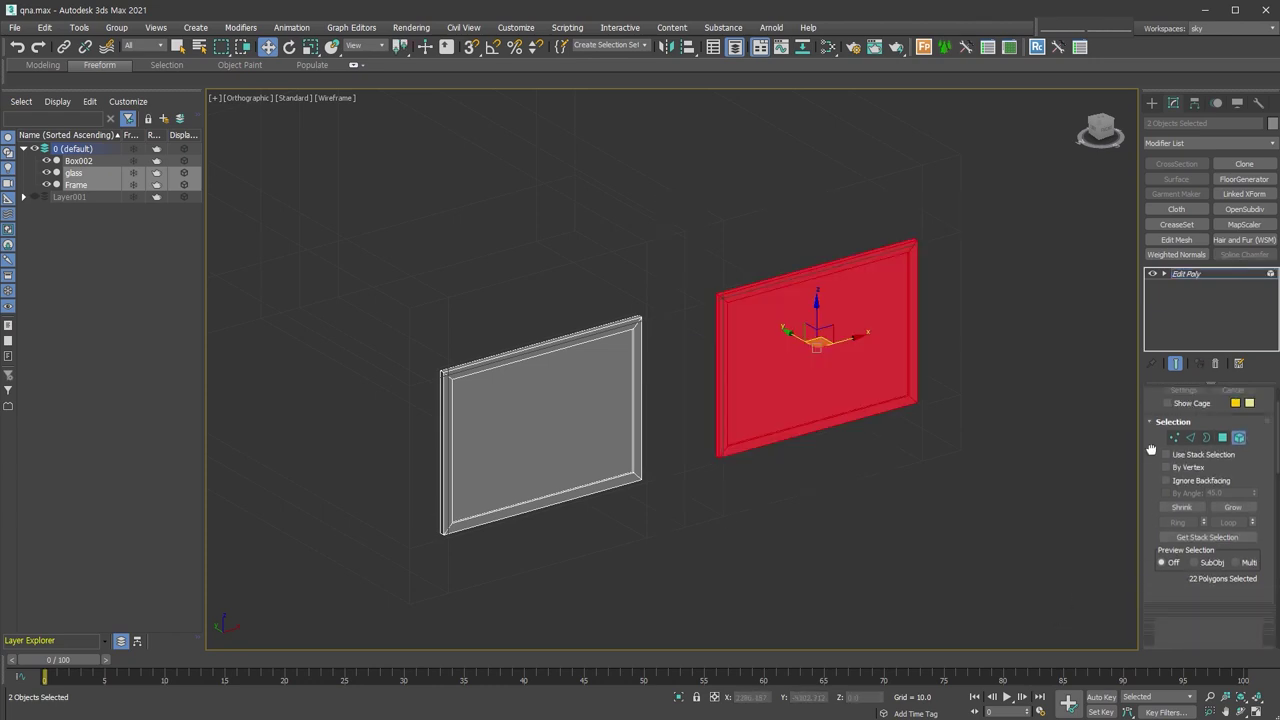
scroll(1155, 323, down, 5)
click(1228, 475)
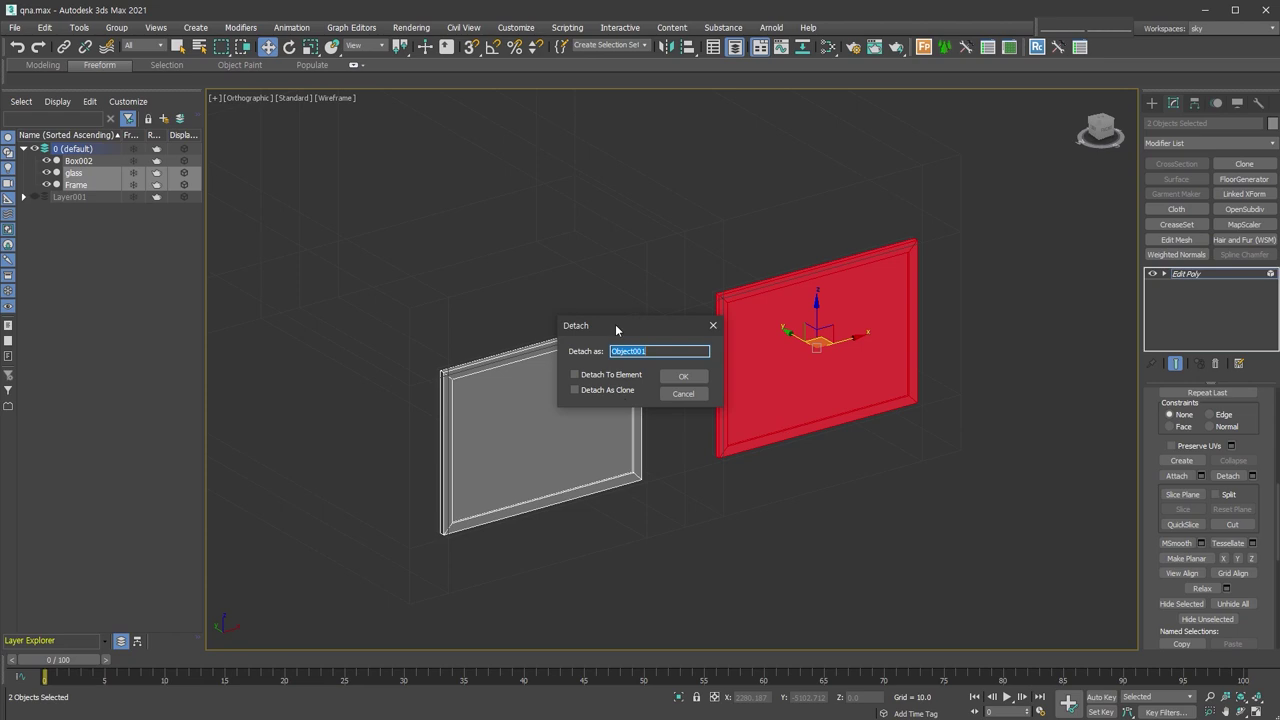
click(684, 376)
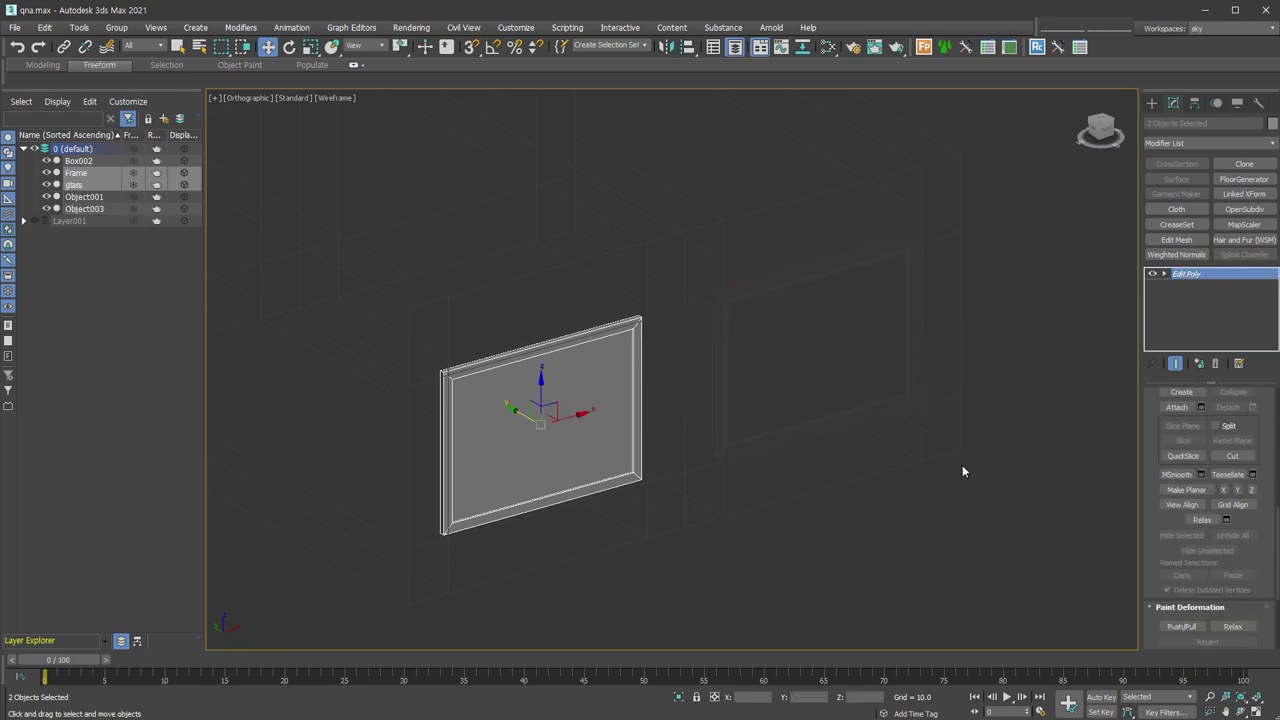
Inspect the detached right frame, glass pane and building box, isolating then restoring the view
click(906, 363)
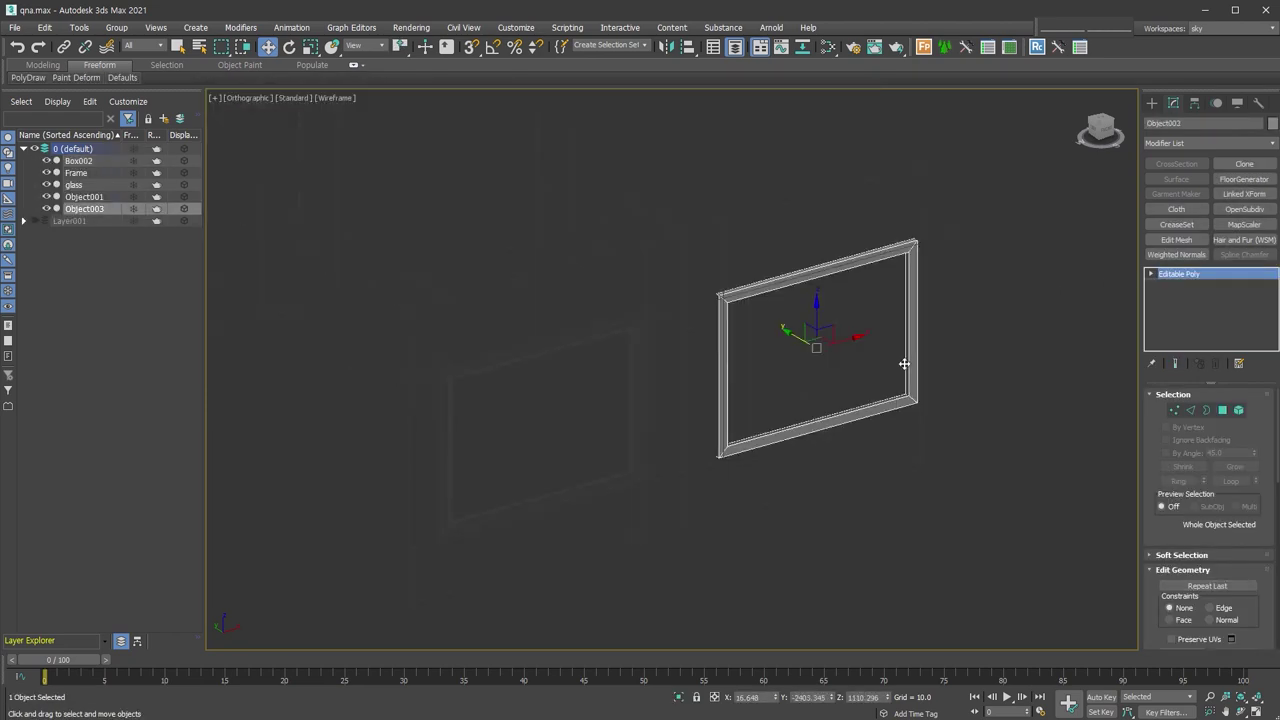
click(905, 363)
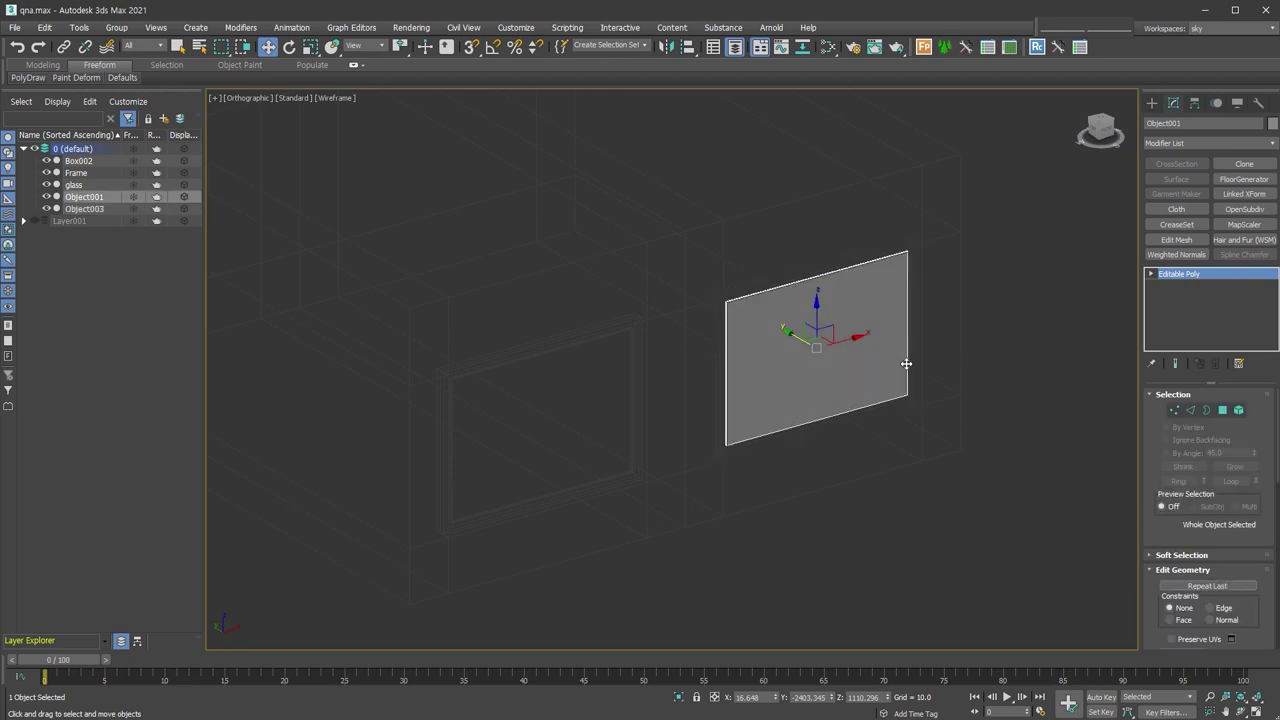
click(906, 363)
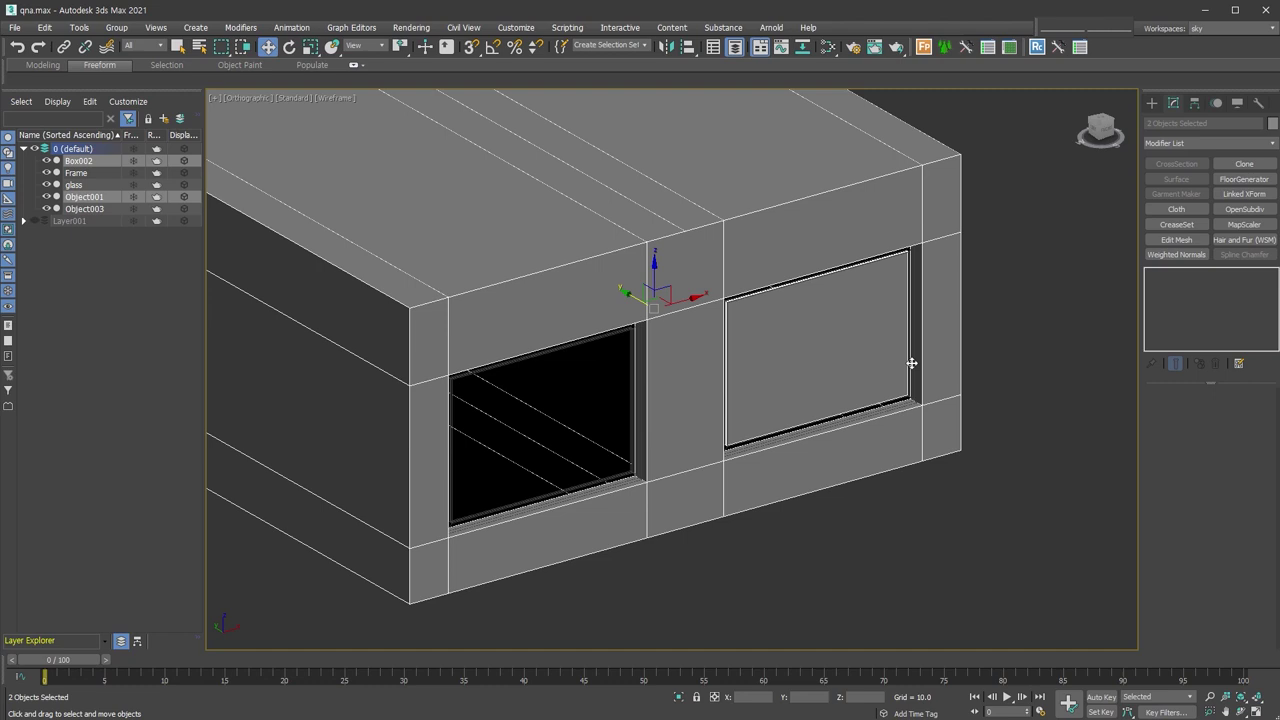
key(ctrl+z)
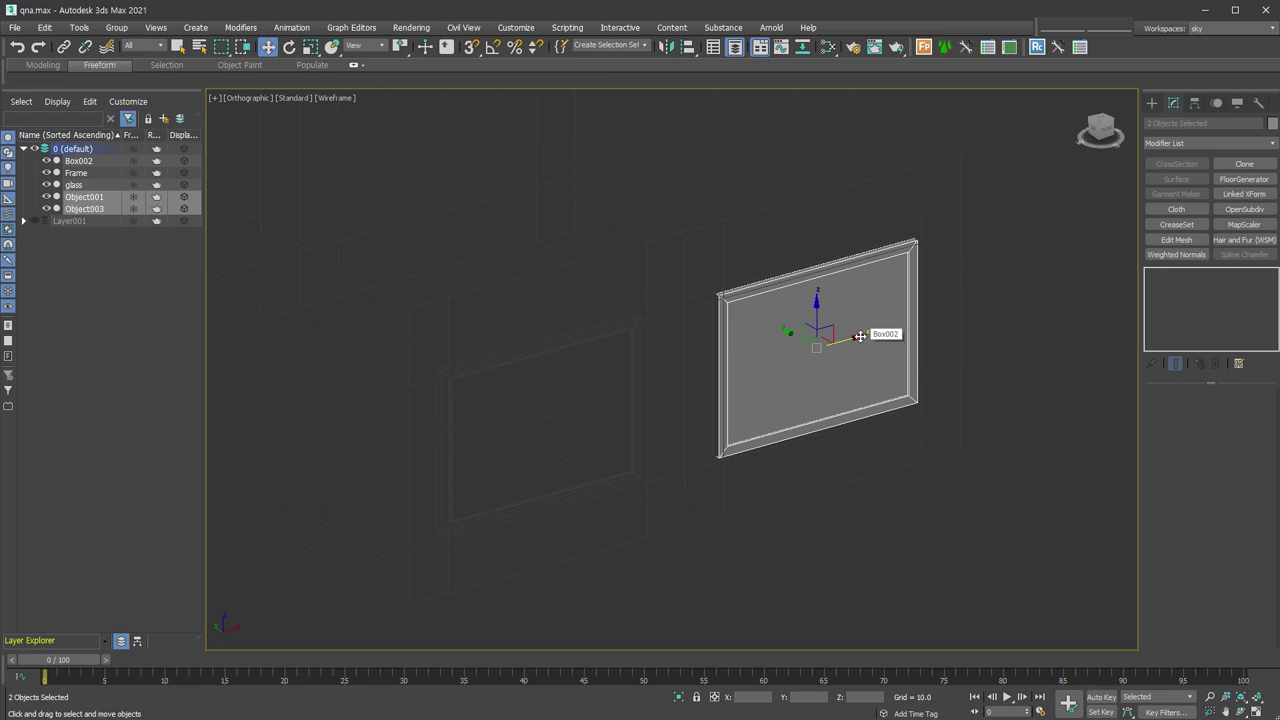
click(904, 491)
Select every object in the scene and delete them all
key(ctrl+a)
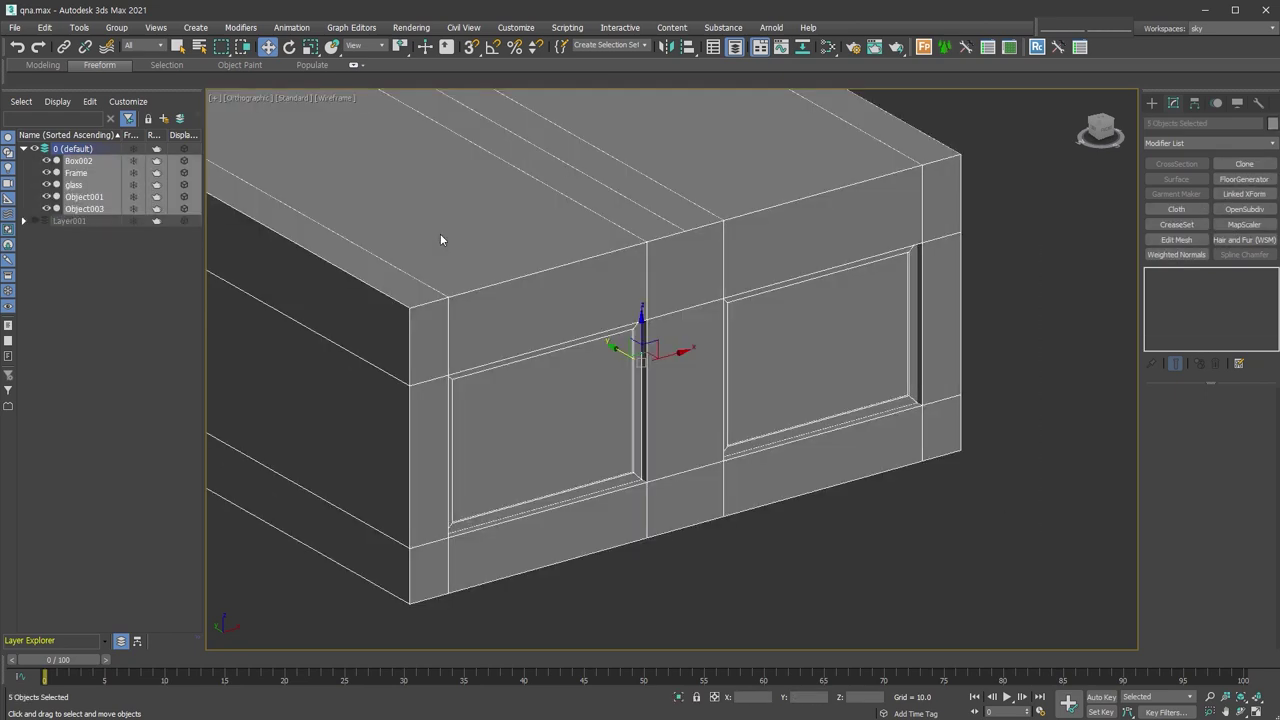
key(Delete)
click(1151, 103)
click(1182, 239)
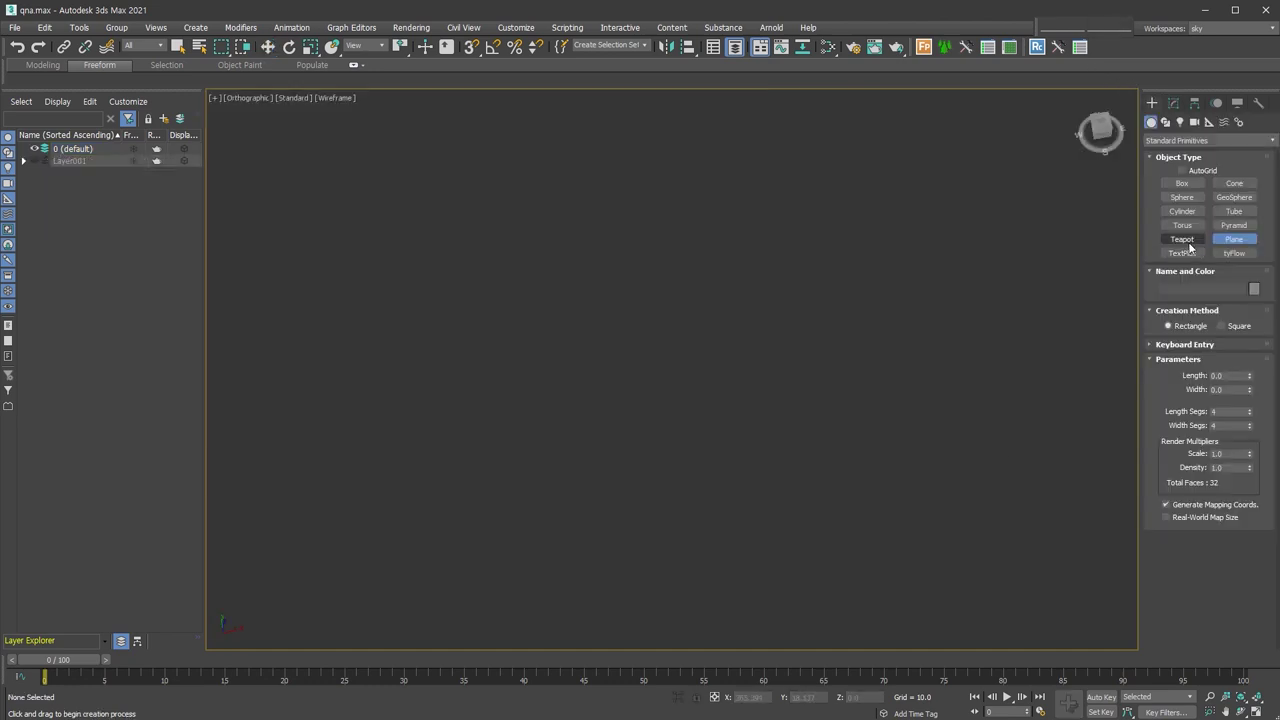
Create a teapot at the viewport centre, zoom to fit it, and switch to Element selection
drag(677, 427, 720, 543)
key(z)
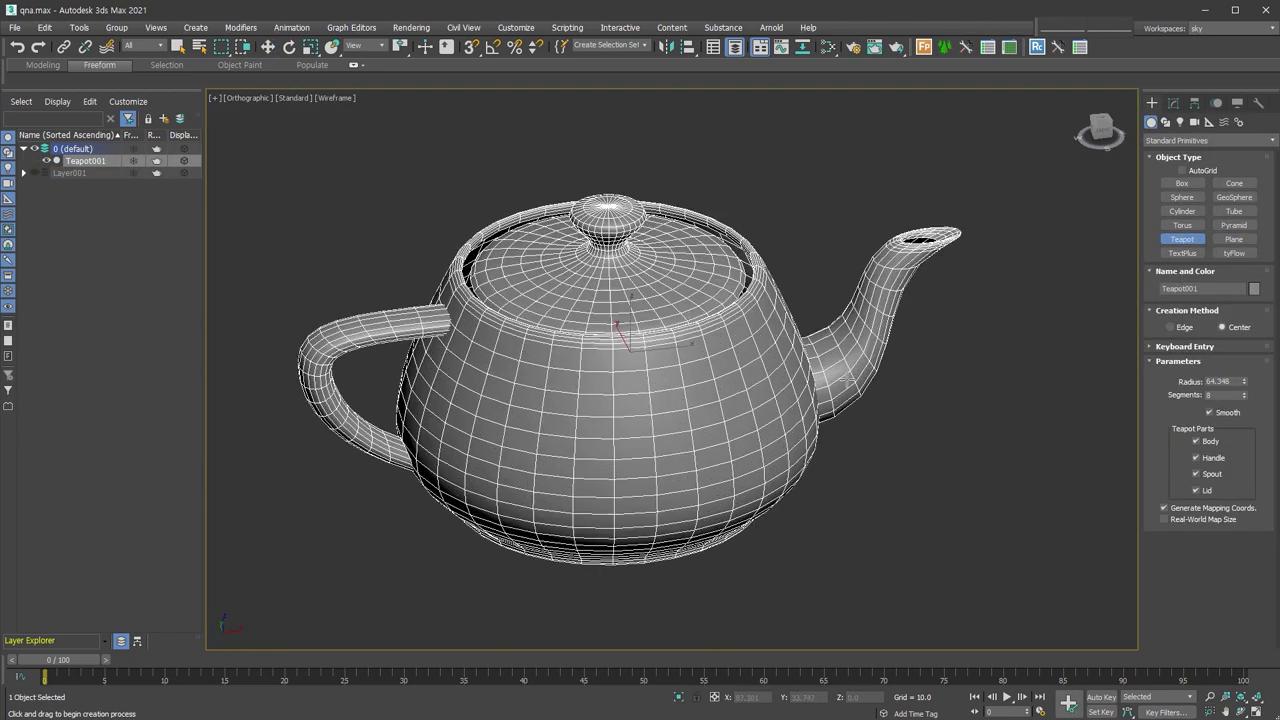
key(w)
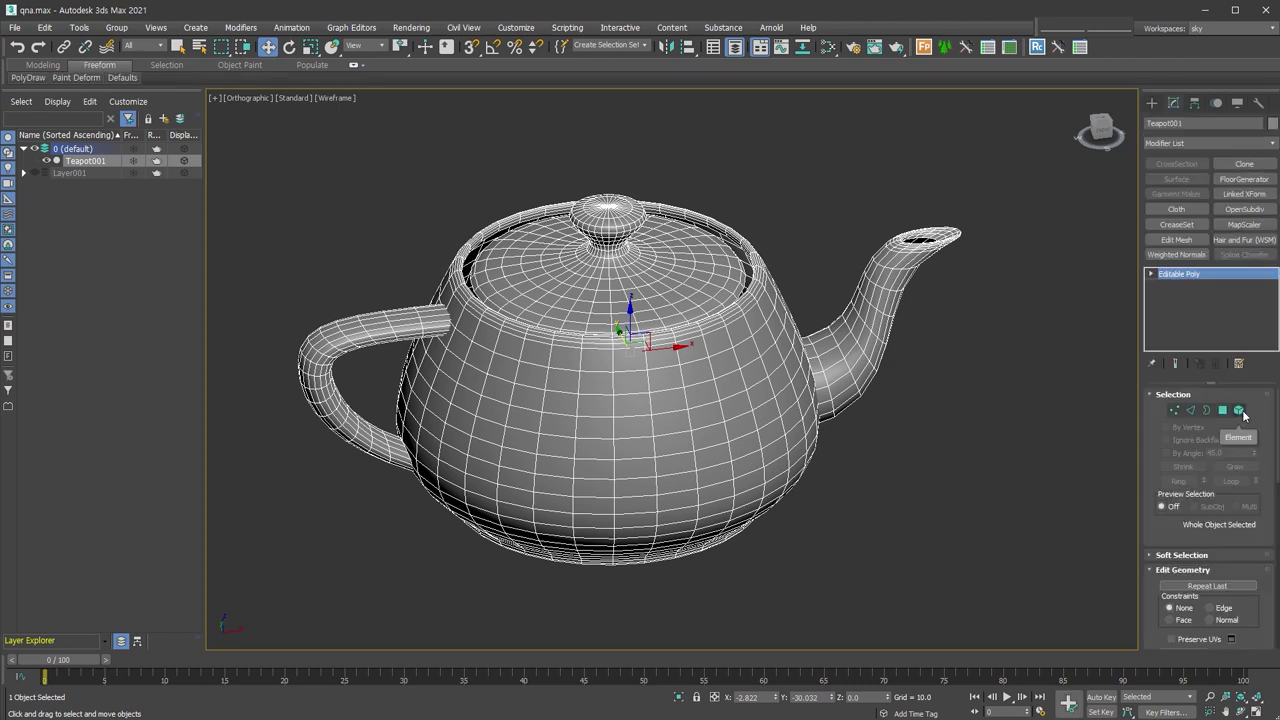
click(1240, 411)
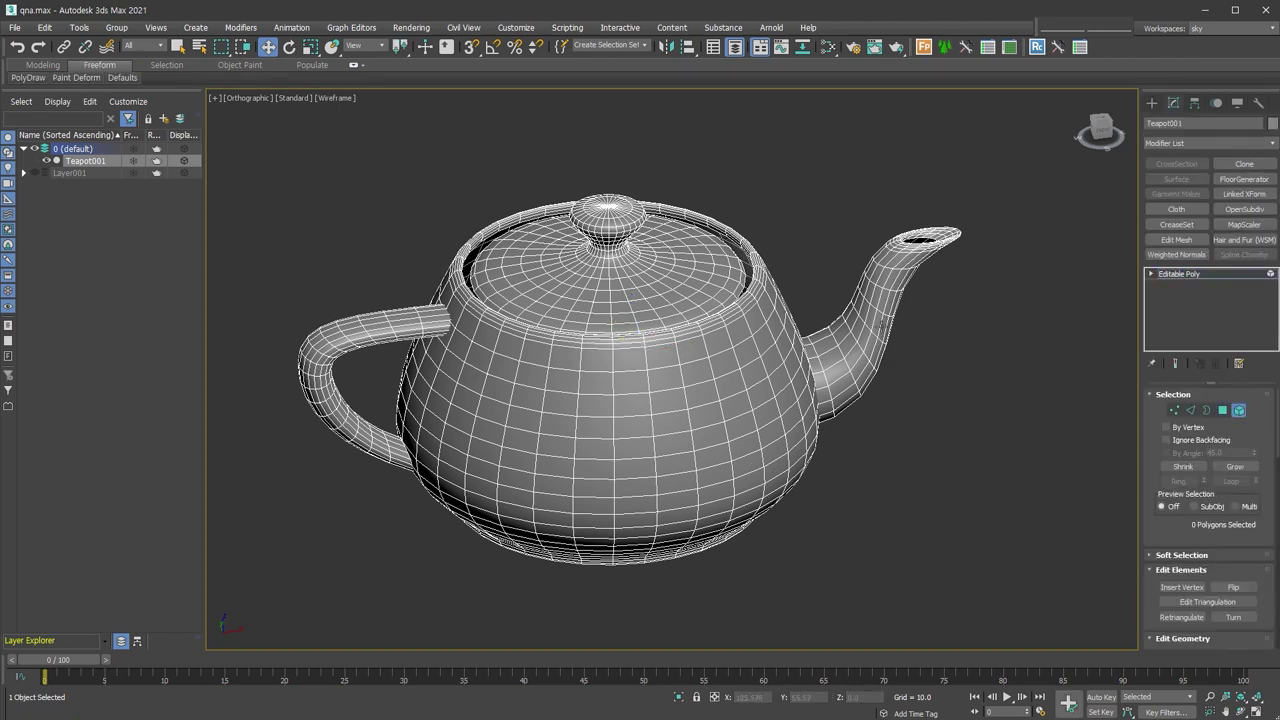
Test-move the spout, handle, lid and body, cancelling each move to confirm they are separate
click(880, 329)
mouse_move(912, 258)
mouse_down()
mouse_move(923, 204)
mouse_move(1063, 234)
mouse_up()
right_click(1000, 240)
click(354, 303)
drag(354, 303, 278, 353)
right_click(278, 353)
click(571, 251)
drag(571, 251, 680, 150)
right_click(680, 150)
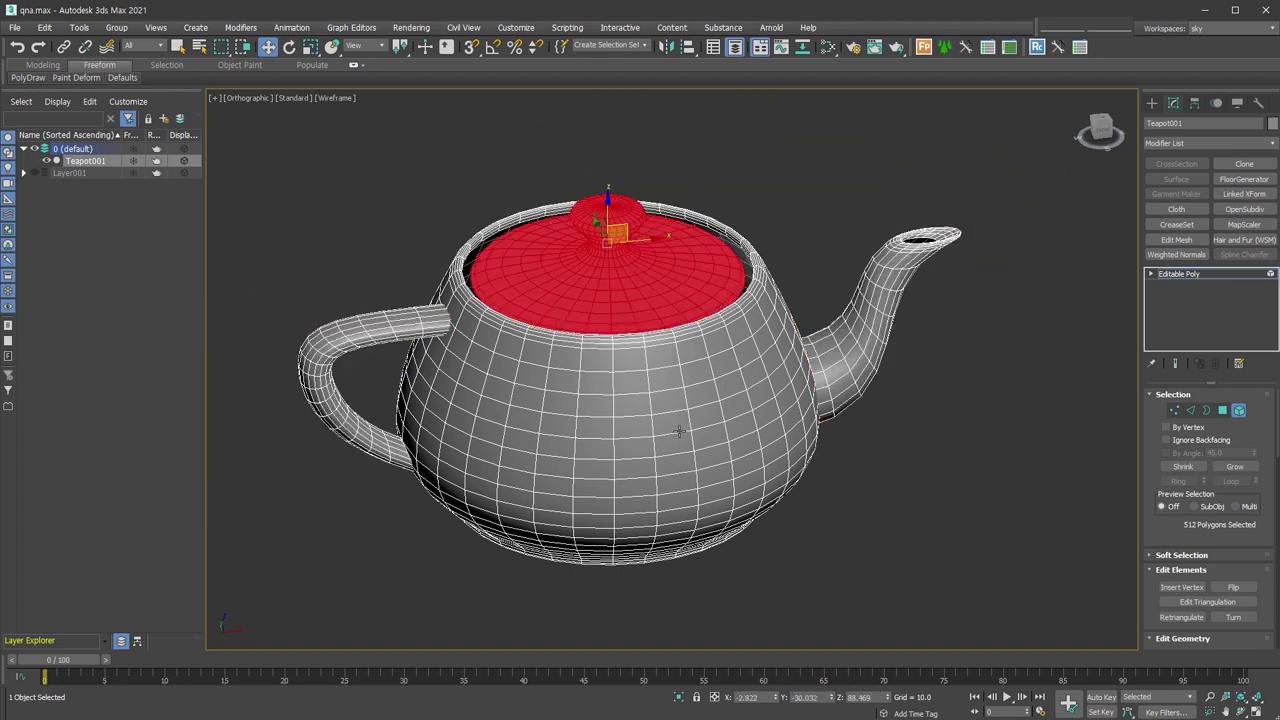
drag(678, 426, 707, 536)
right_click(707, 536)
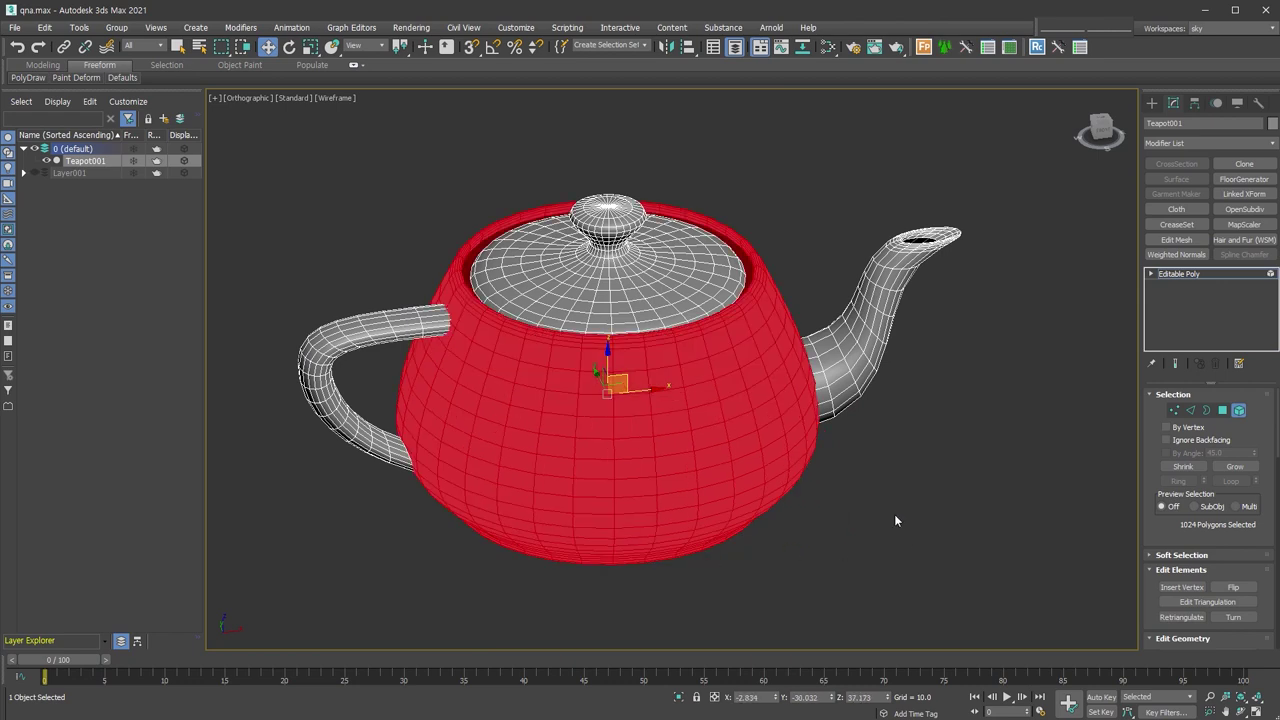
click(894, 514)
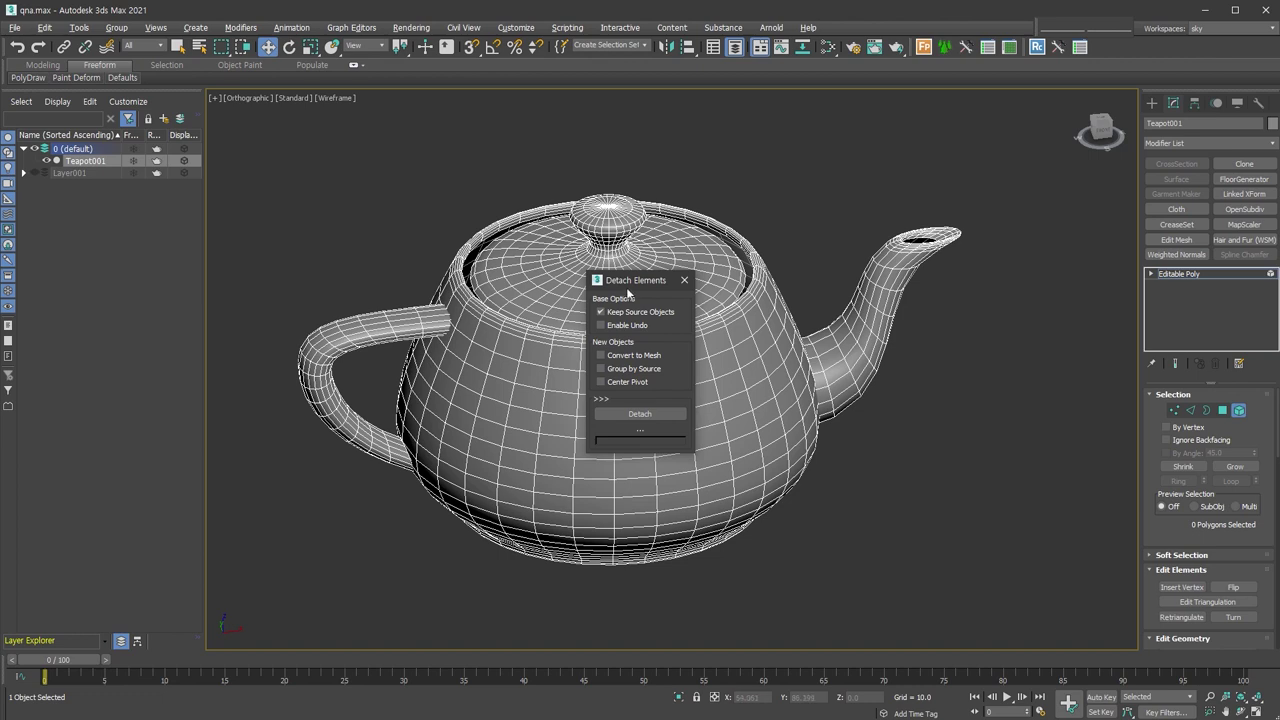
Detach the teapot elements with centred pivots, deleting the original teapot
drag(627, 285, 1010, 224)
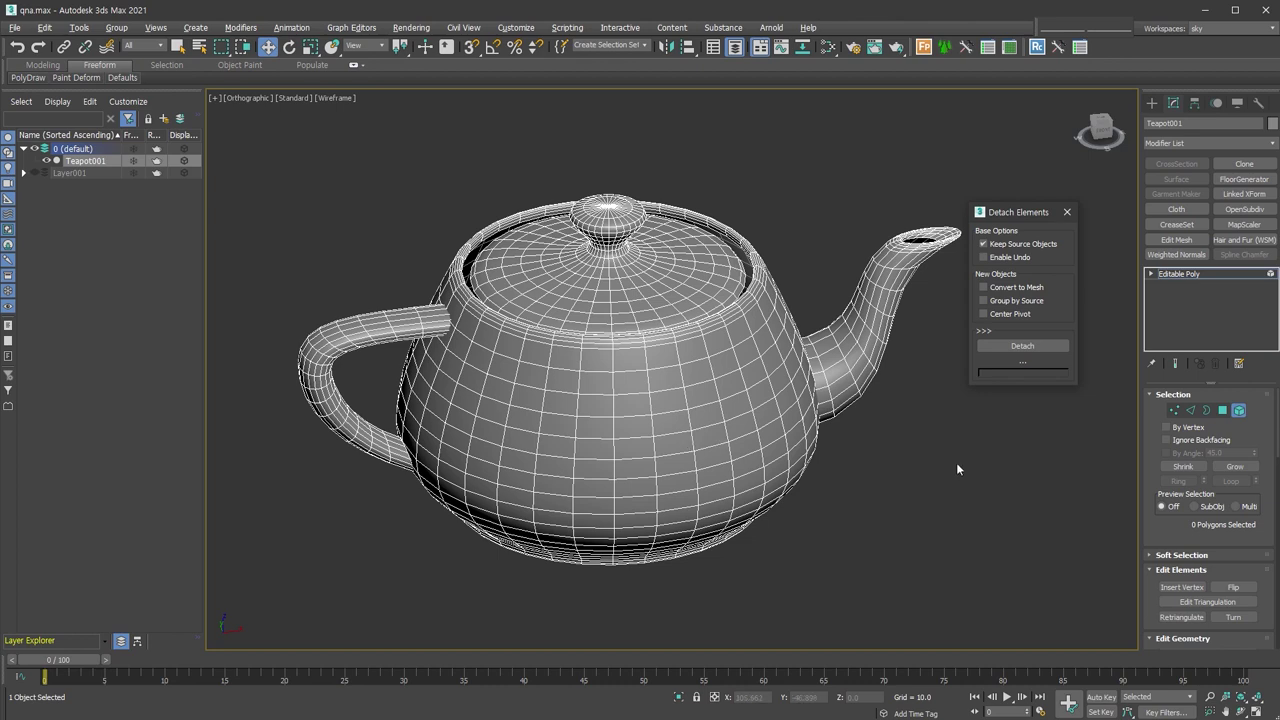
click(1040, 315)
click(1053, 251)
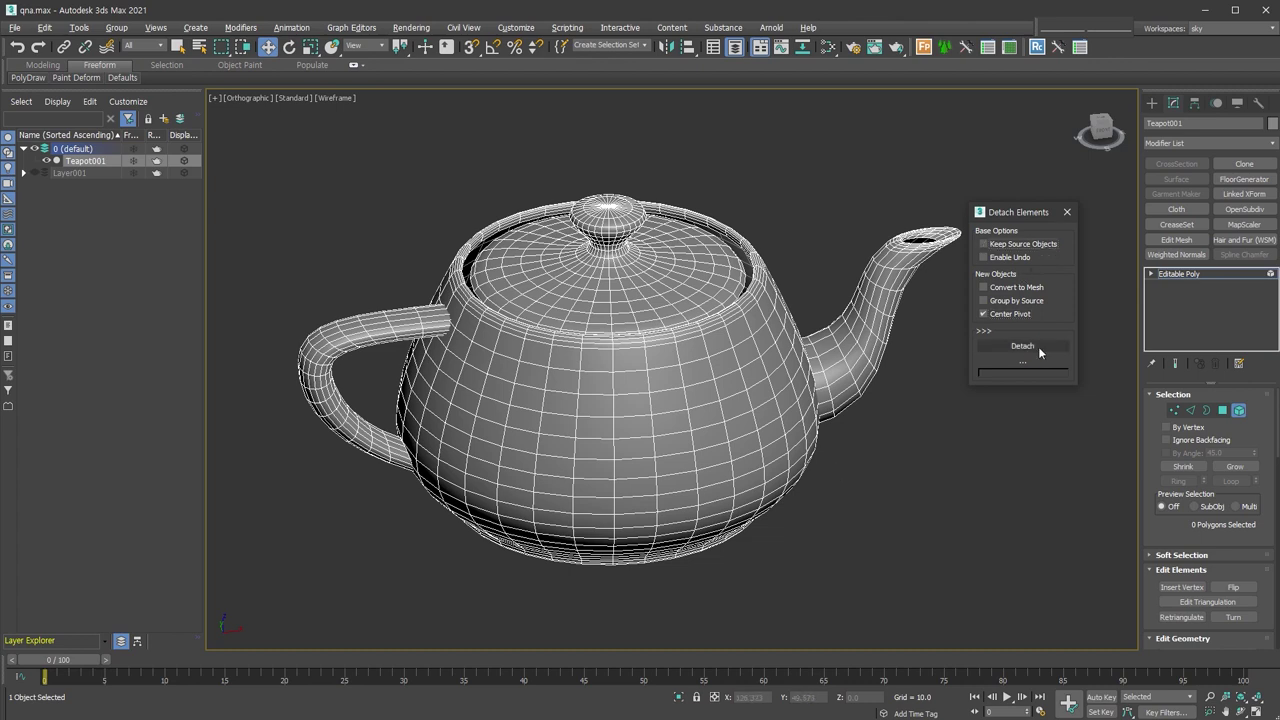
click(1064, 502)
Select the spout, lid and handle objects one at a time to check each
click(880, 330)
click(560, 260)
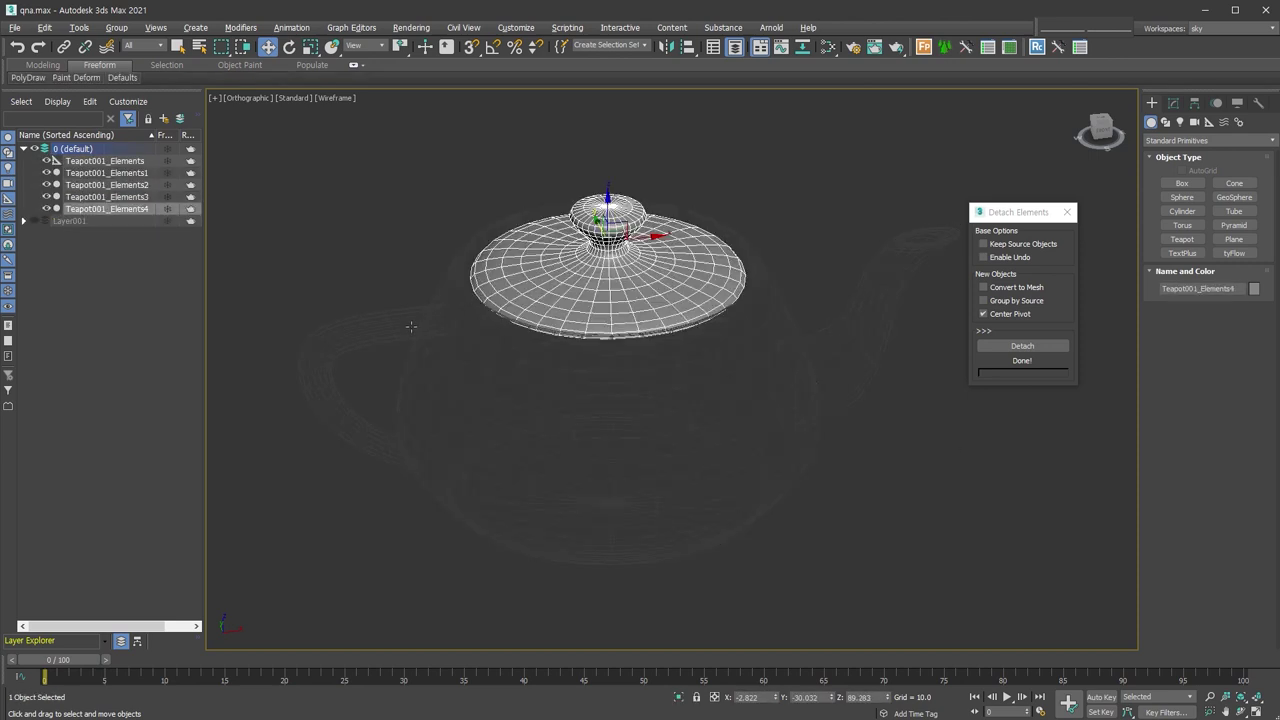
click(384, 409)
click(598, 256)
click(875, 327)
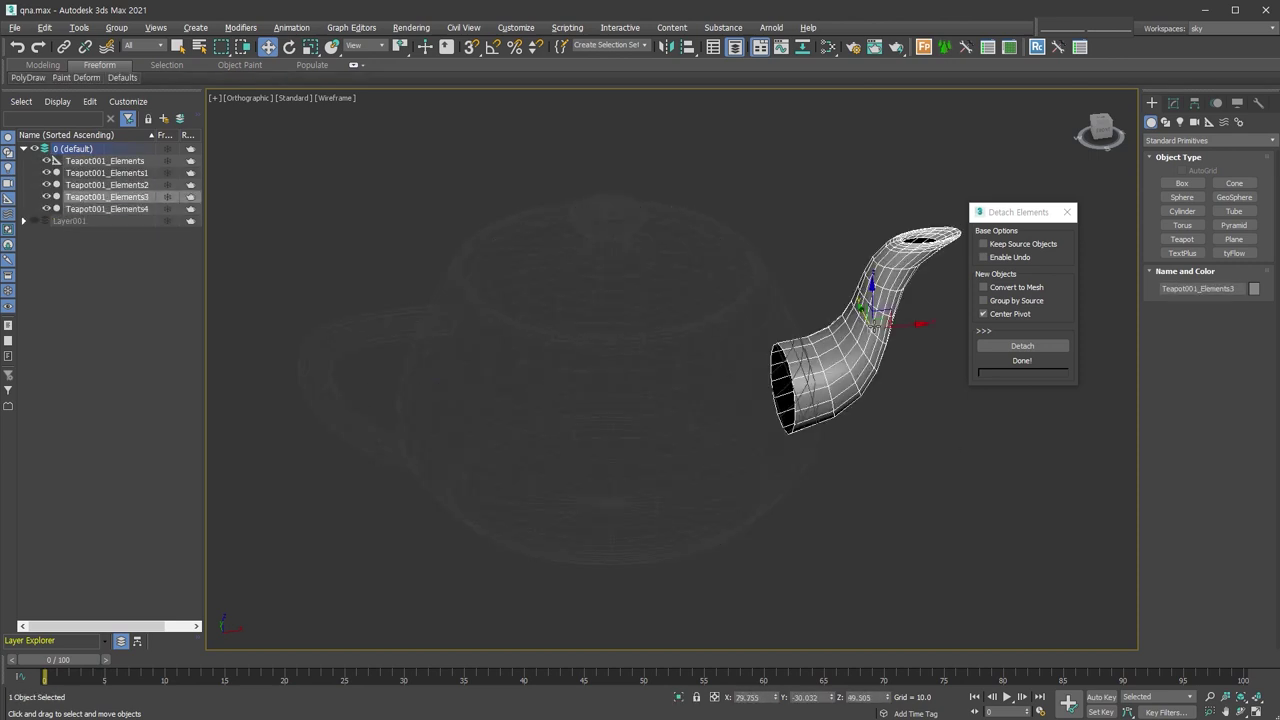
Select all five teapot element objects, delete them, and close the detach window
click(927, 458)
key(ctrl+a)
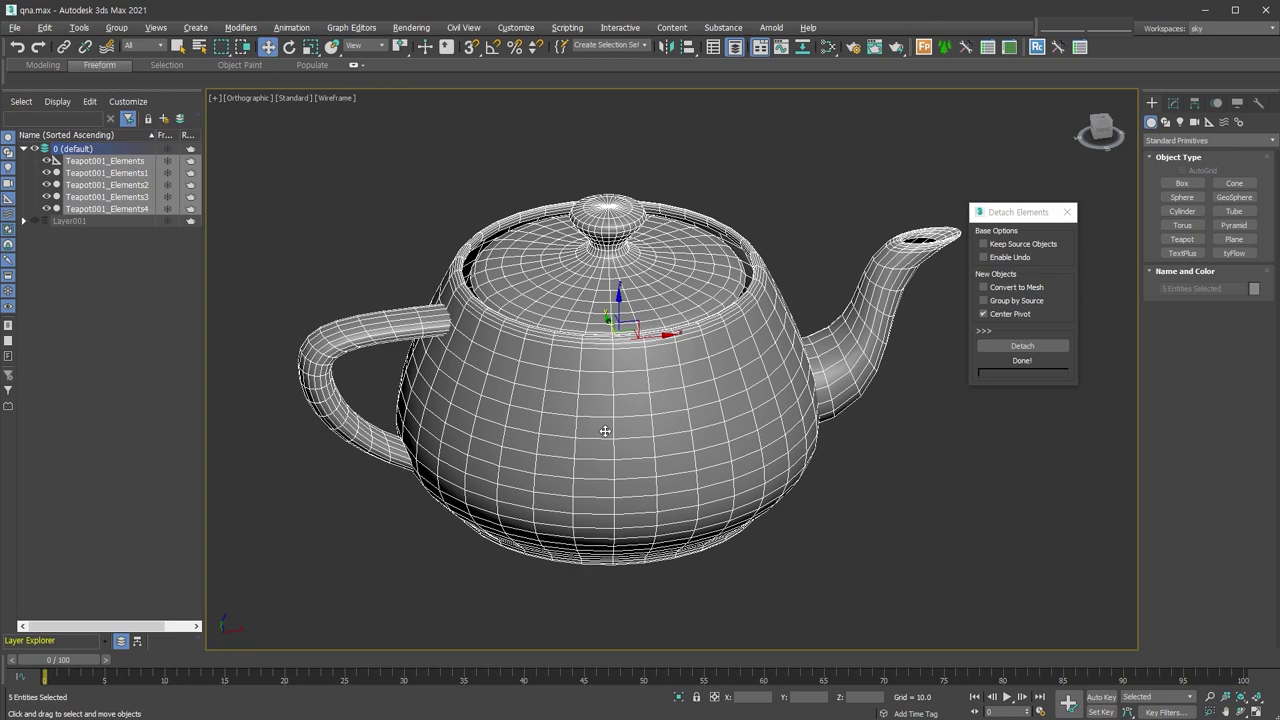
key(Delete)
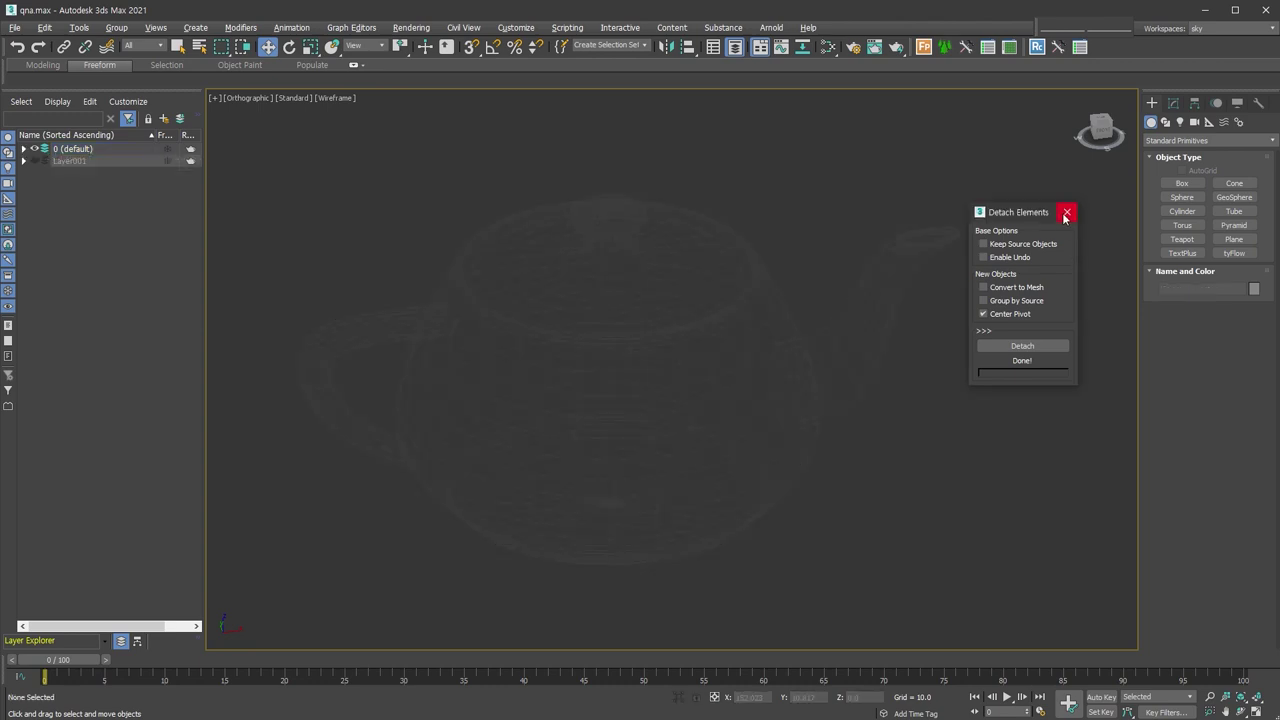
click(1066, 217)
Restore and re-delete the teapot elements, then frame the whole bottle in view
key(ctrl+z)
middle_drag(578, 470, 618, 476)
scroll(620, 474, up, 4)
key(Delete)
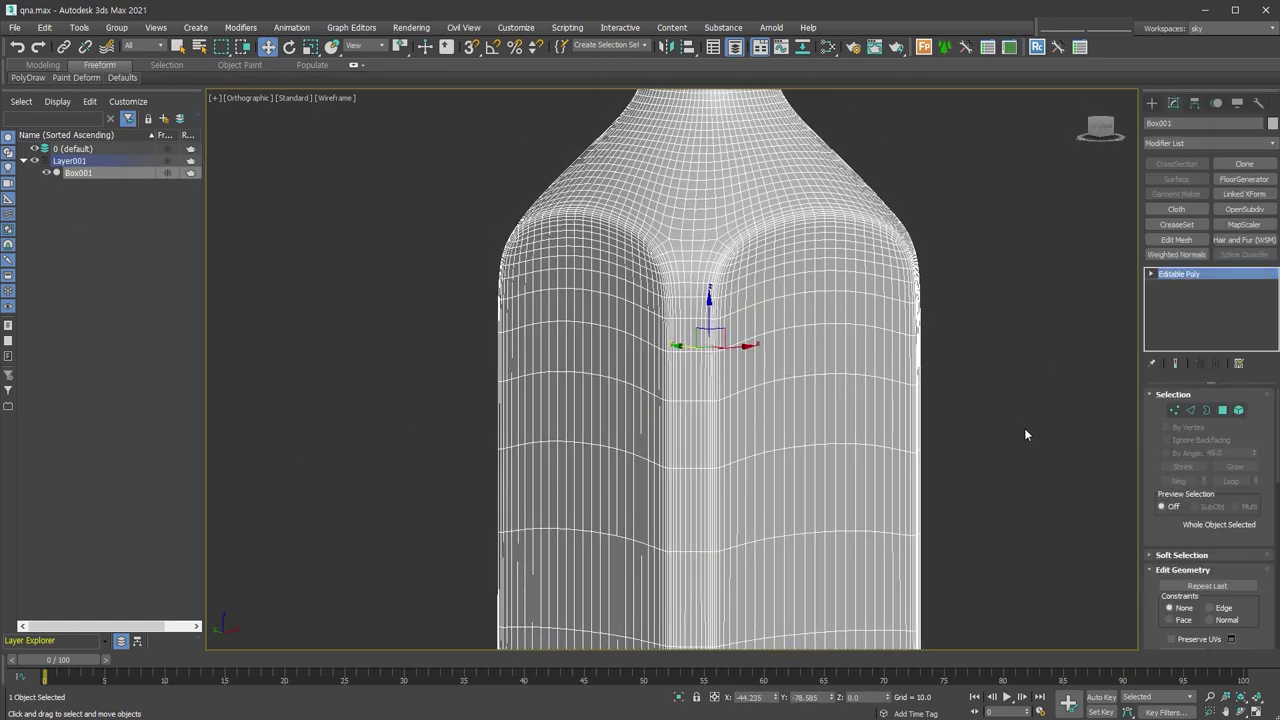
scroll(1024, 435, down, 2)
middle_drag(946, 457, 953, 428)
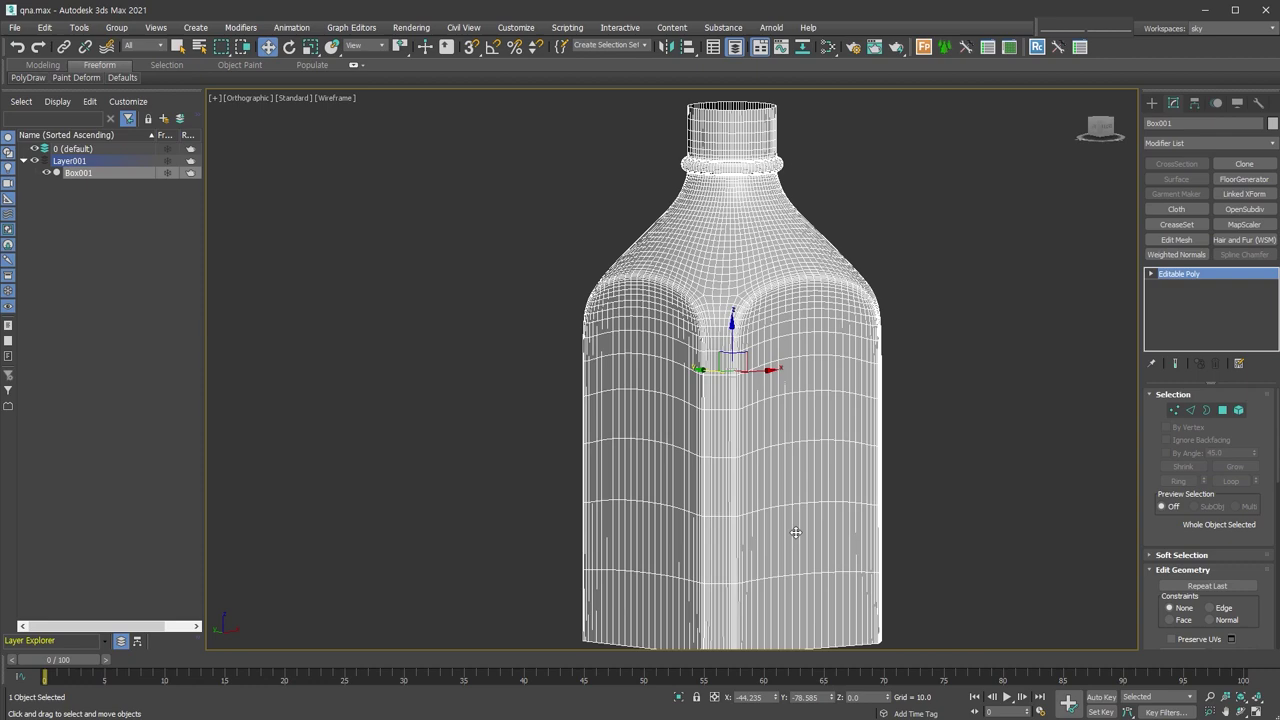
In Polygon mode, select the band of polygons around the bottle's middle
key(4)
mouse_move(957, 521)
alt+middle_down()
mouse_move(930, 517)
mouse_move(951, 531)
alt+middle_up()
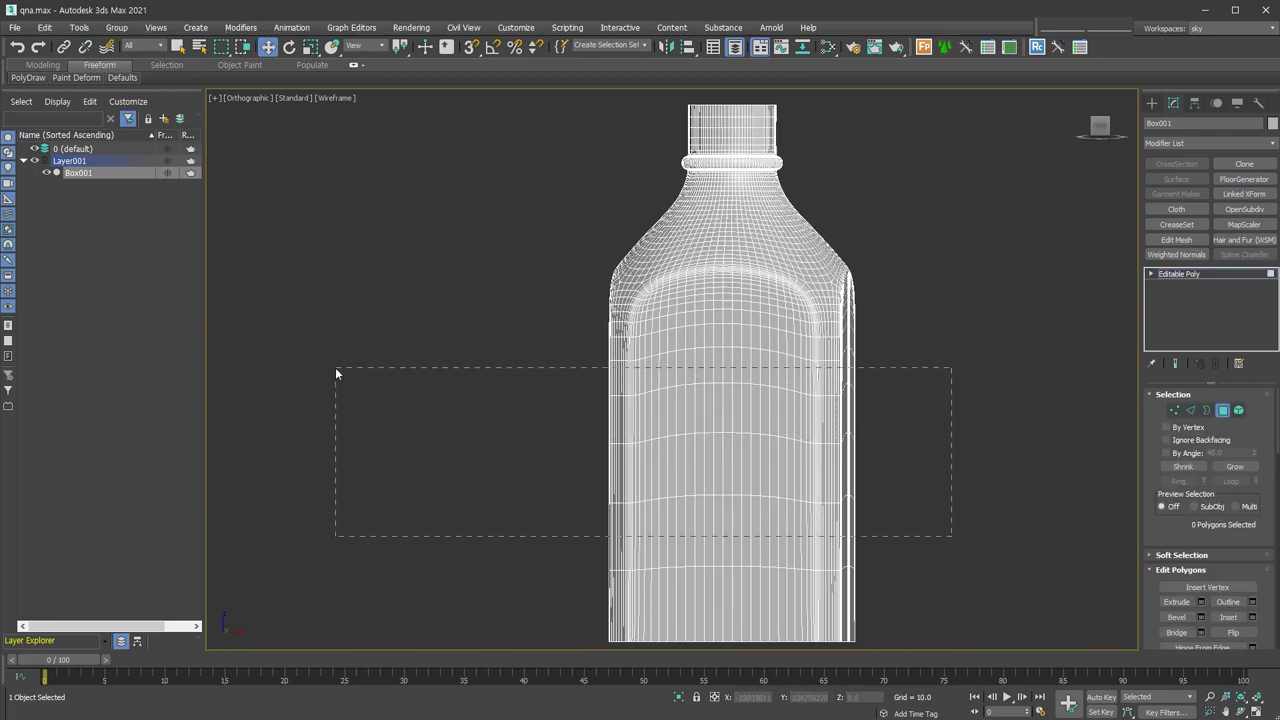
drag(377, 423, 335, 367)
mouse_move(754, 419)
alt+middle_down()
mouse_move(766, 403)
mouse_move(980, 406)
alt+middle_up()
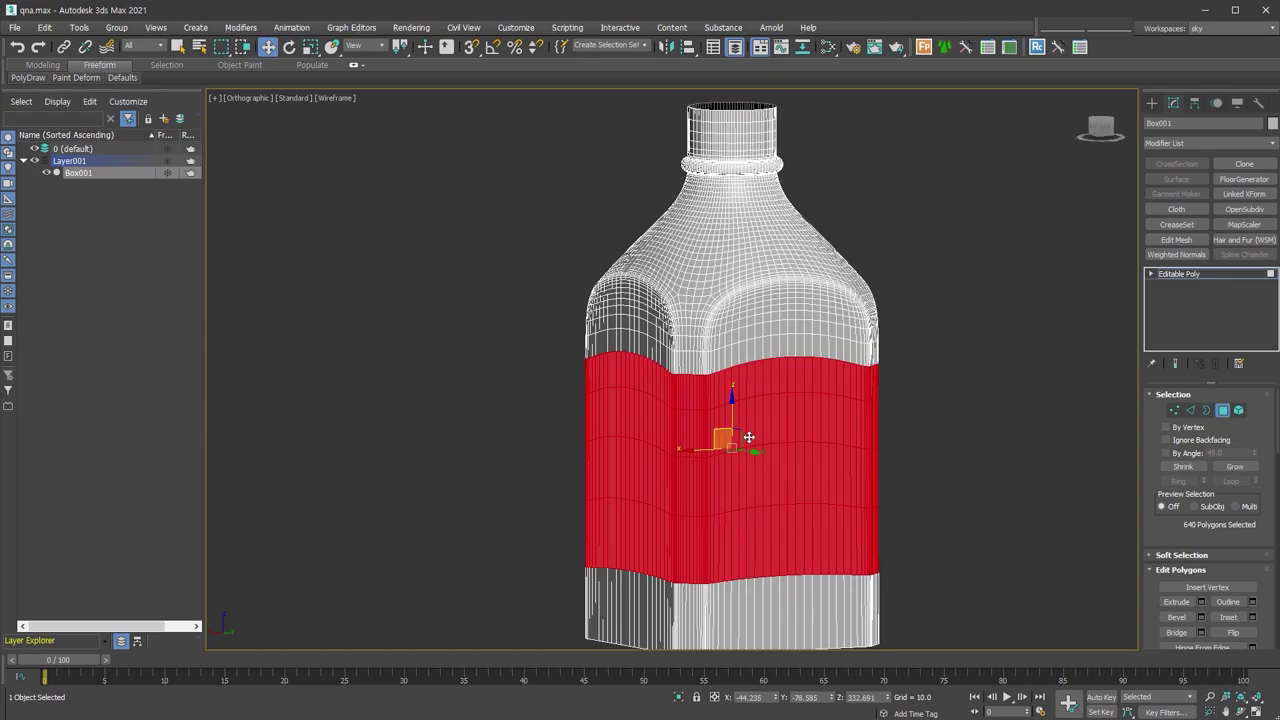
drag(1170, 534, 1175, 368)
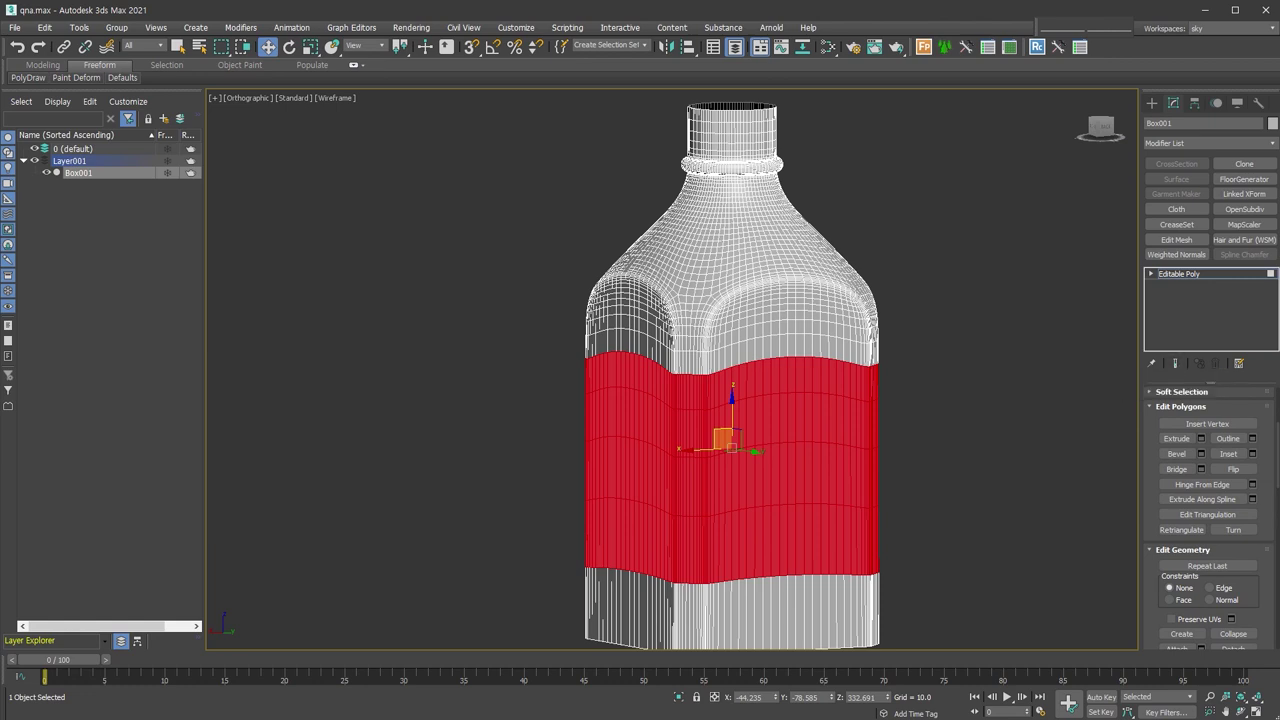
scroll(1270, 627, down, 2)
Detach the band as a clone named Object001 and select it
click(1233, 574)
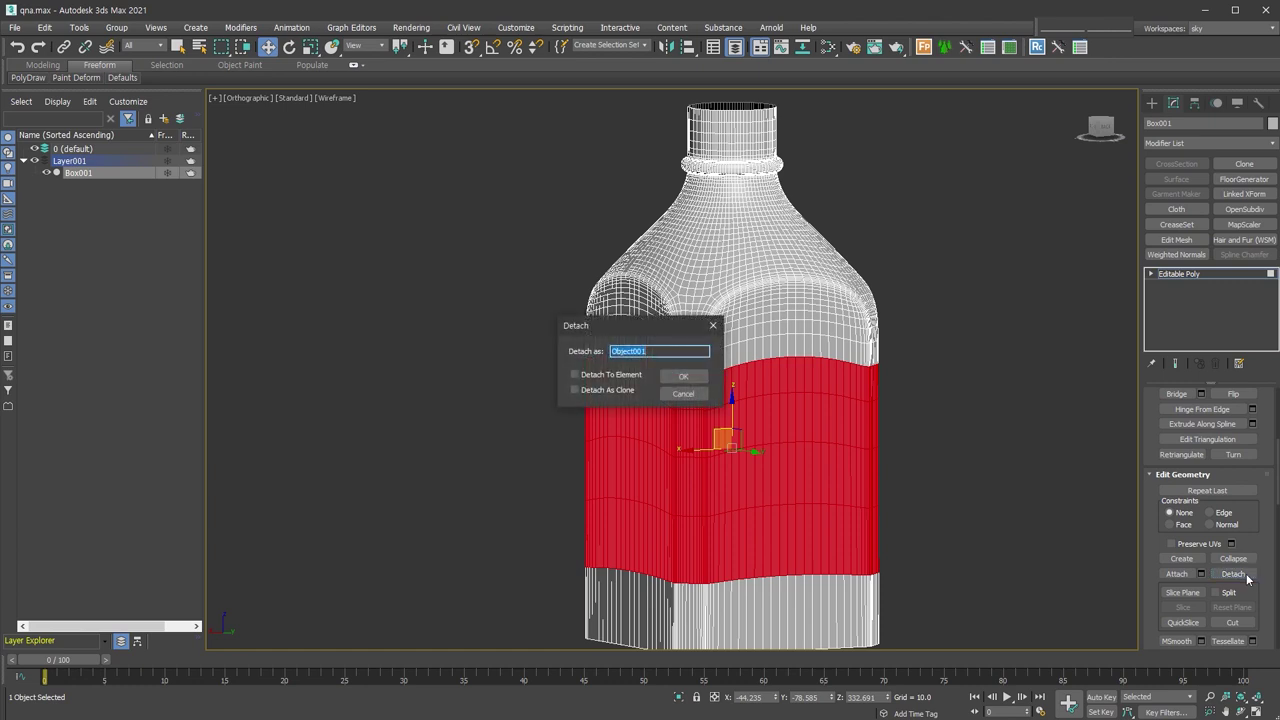
click(605, 391)
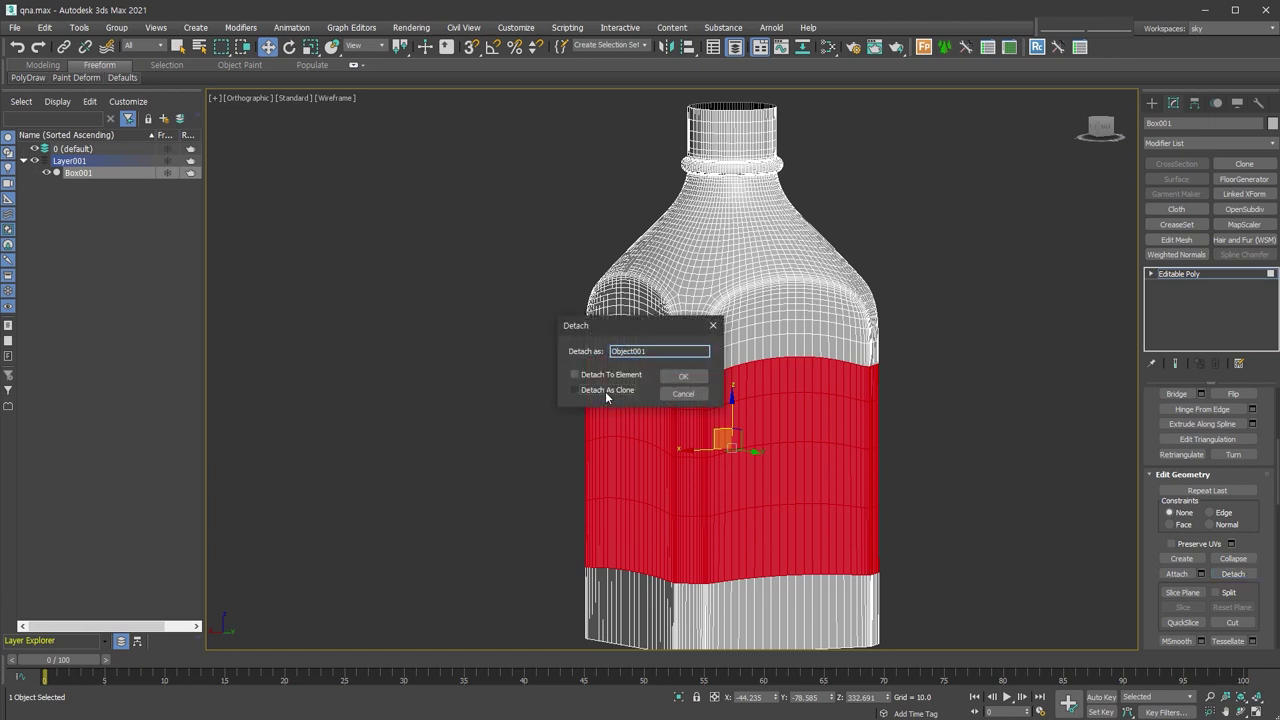
click(687, 377)
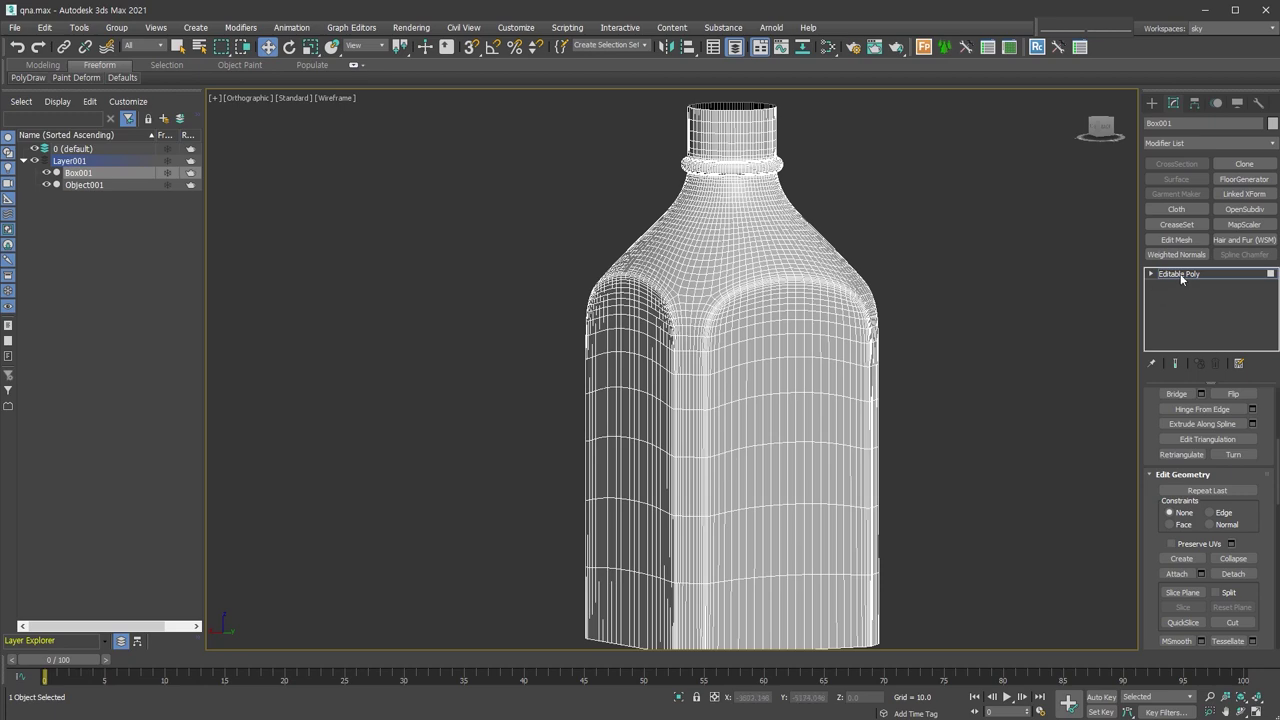
click(810, 458)
Remove three horizontal edge loops from the label band
mouse_move(810, 458)
alt+middle_down()
mouse_move(875, 502)
mouse_move(833, 503)
mouse_move(1084, 433)
alt+middle_up()
key(2)
scroll(894, 397, up, 3)
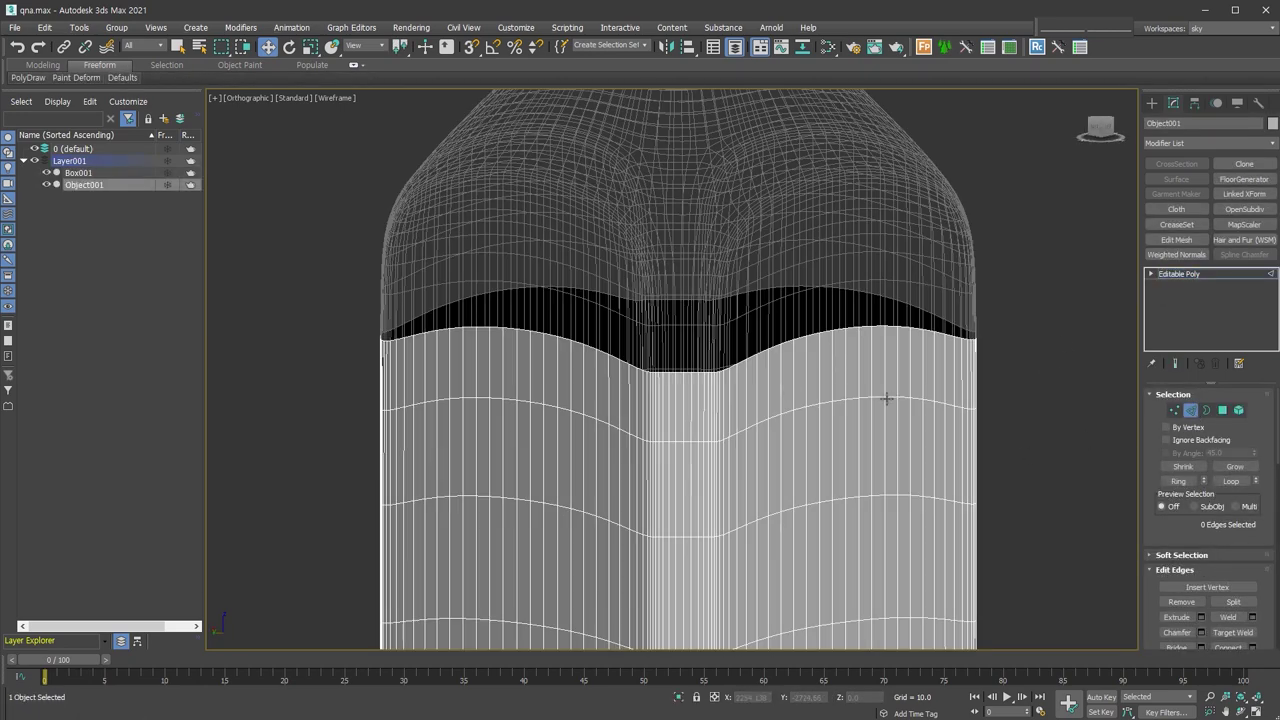
click(878, 298)
double_click(878, 298)
ctrl+double_click(878, 397)
ctrl+double_click(880, 521)
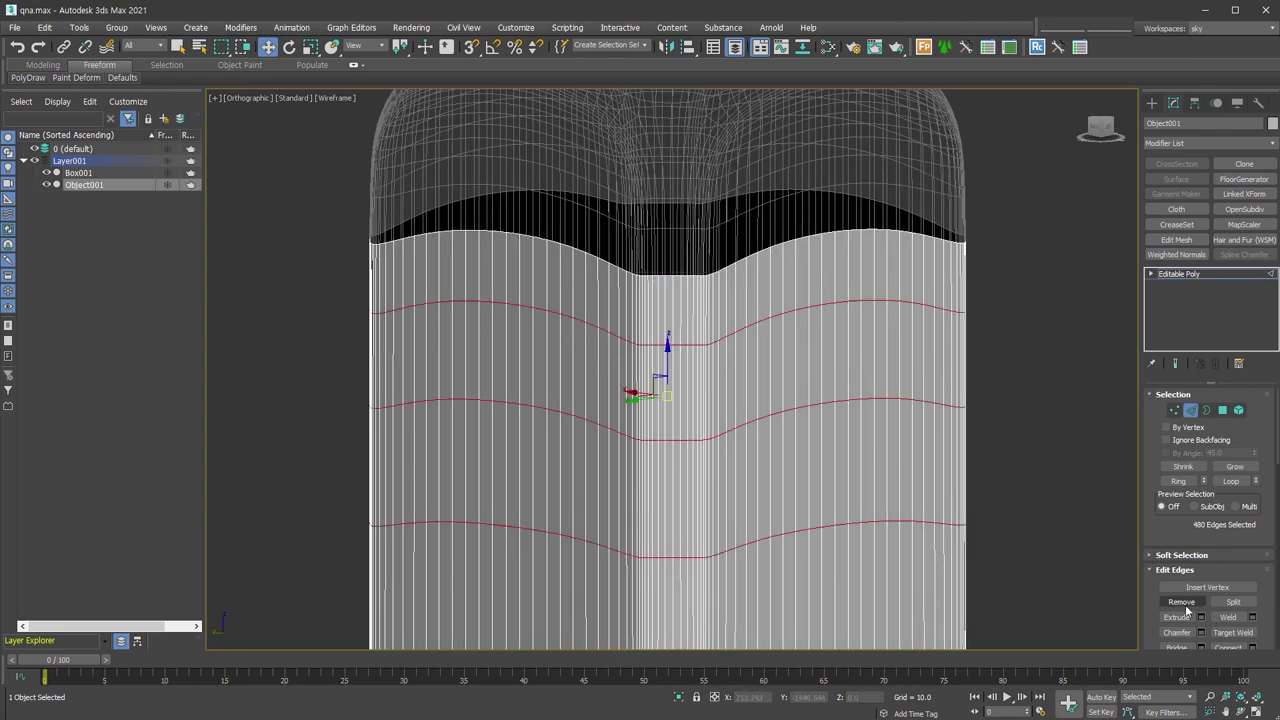
click(1181, 602)
Select the band's top and bottom edge loops and scale them flat
scroll(994, 436, down, 5)
scroll(1044, 508, up, 2)
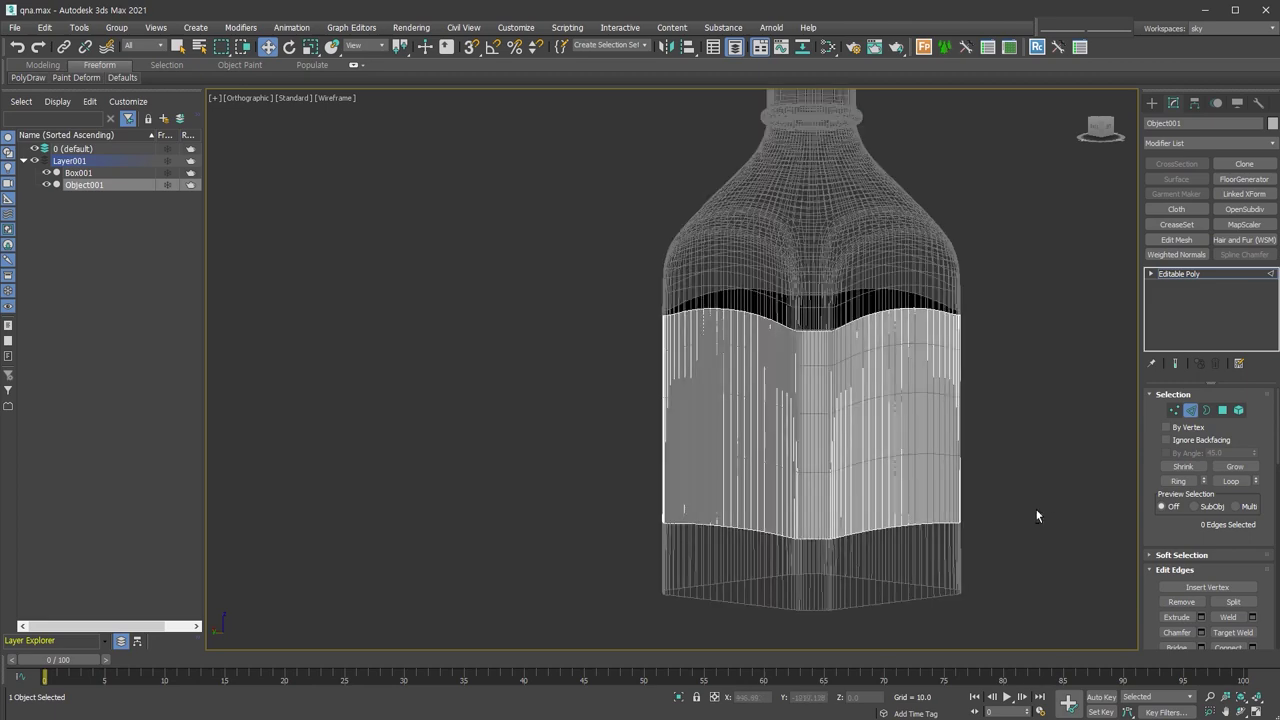
scroll(969, 505, down, 1)
scroll(969, 505, up, 1)
drag(492, 251, 1150, 396)
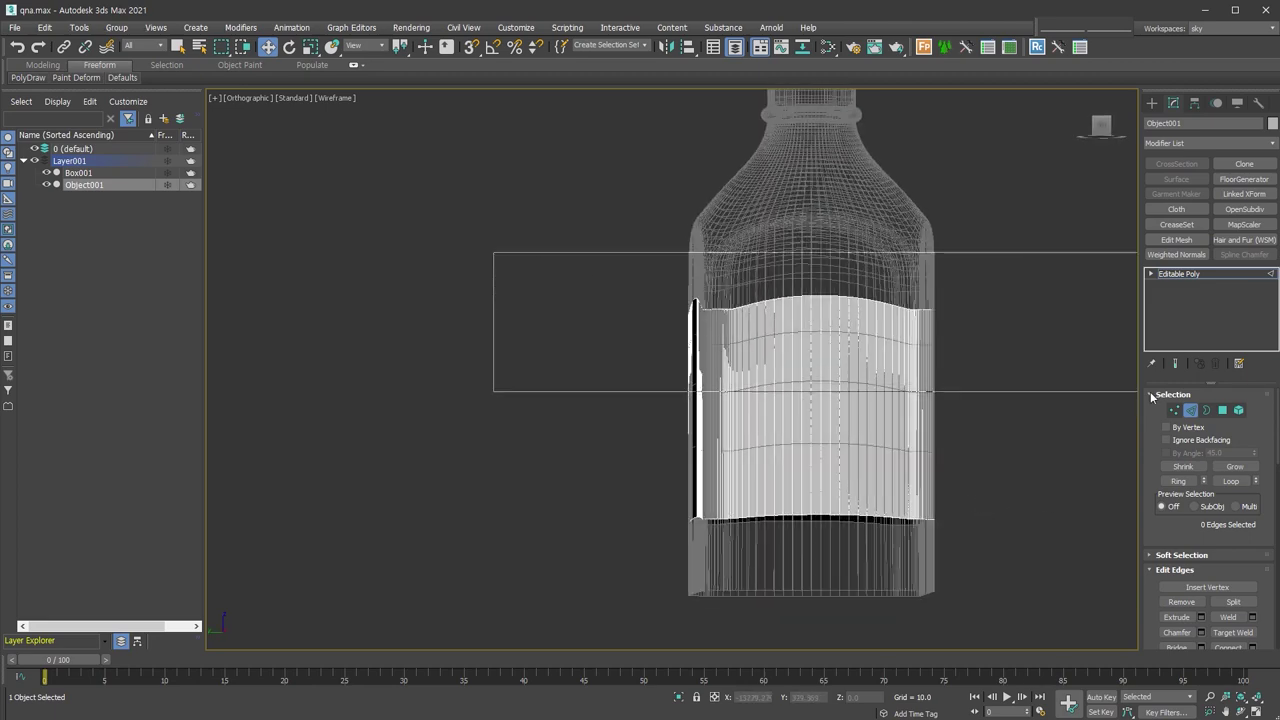
alt+middle_drag(650, 377, 823, 380)
right_click(812, 287)
click(852, 323)
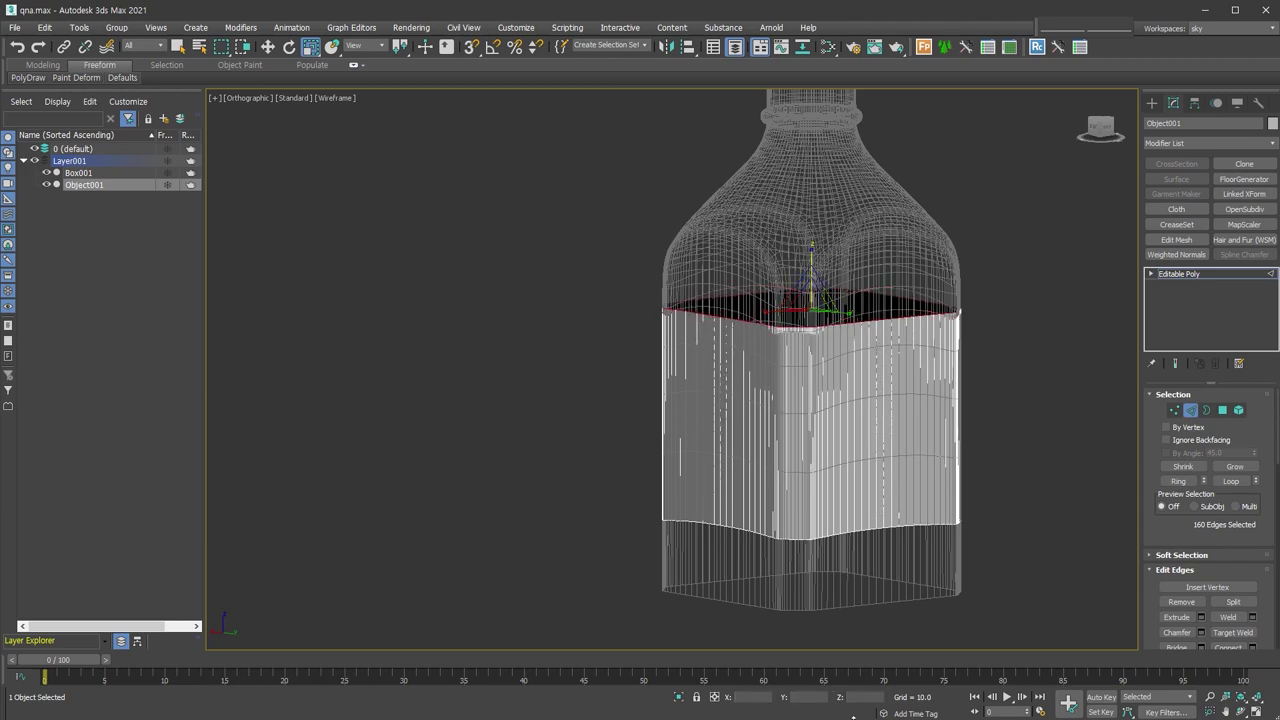
alt+middle_drag(975, 446, 577, 400)
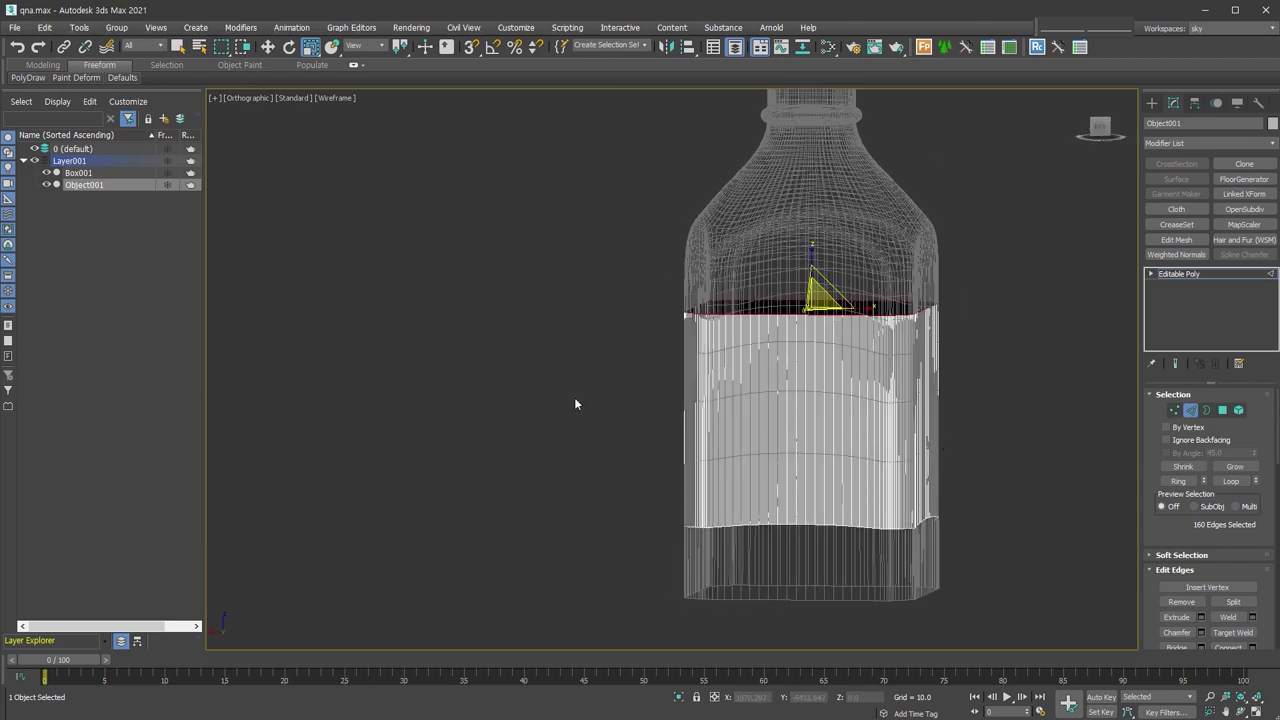
drag(577, 400, 977, 553)
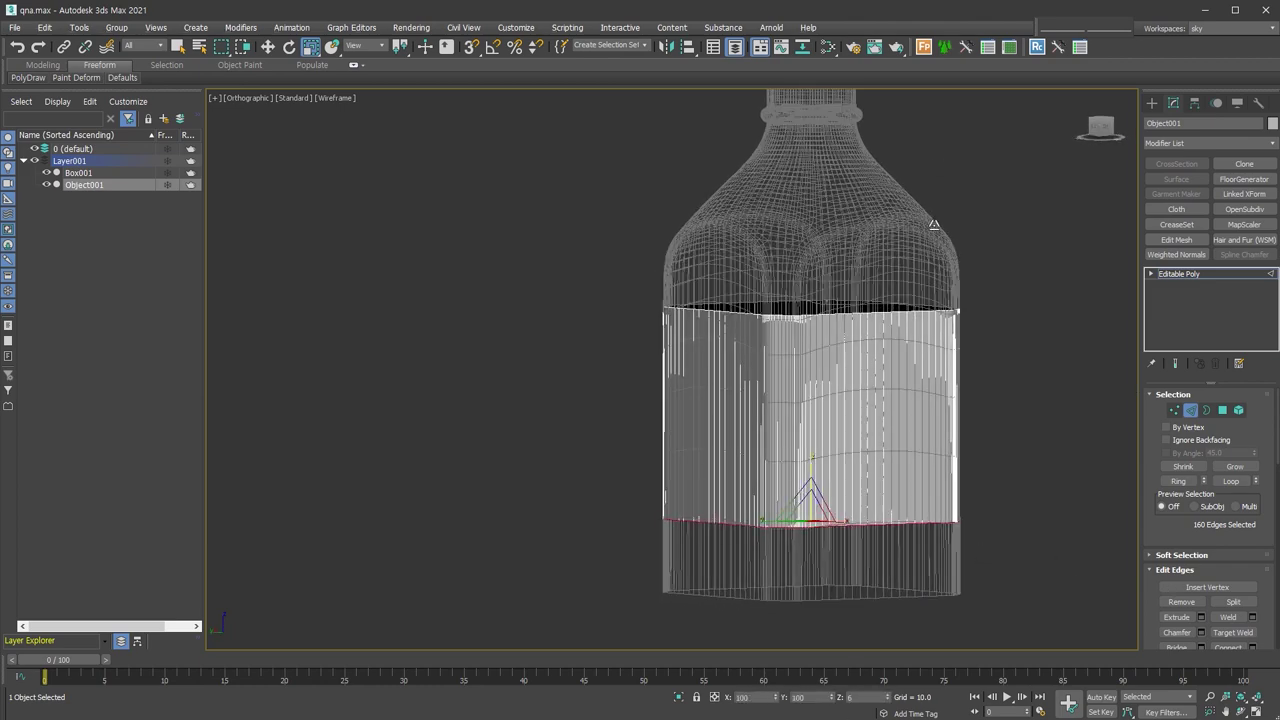
Exit edge editing, reselect the label band, and show shaded display with edges
click(1190, 410)
alt+middle_drag(1060, 390, 980, 383)
click(1020, 395)
click(918, 388)
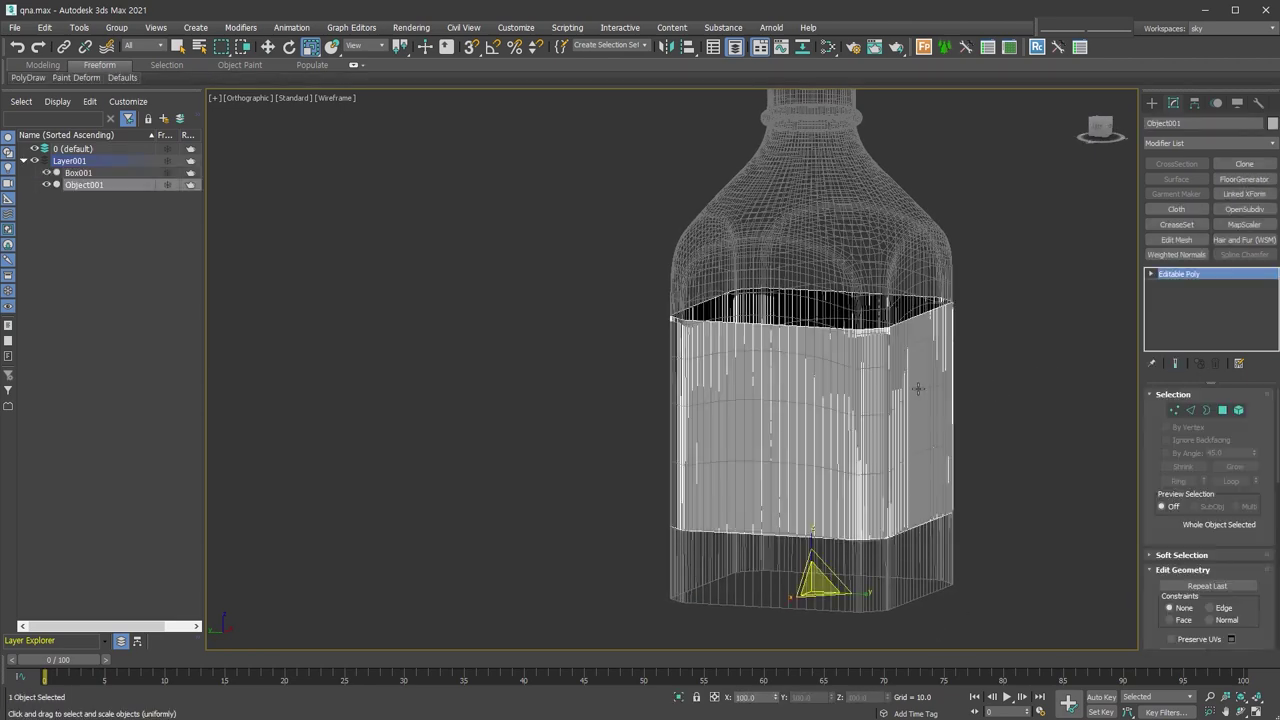
key(F3)
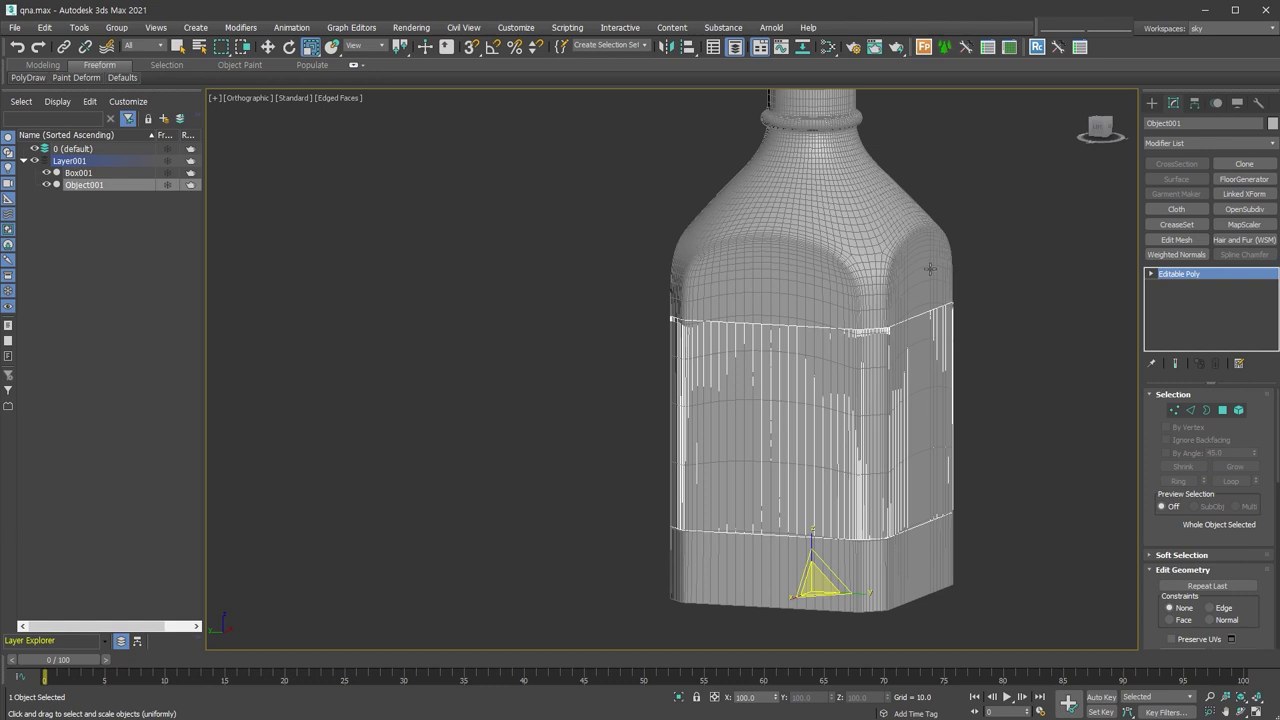
Add a Push modifier to the label band Object001 with a Push Value of 0.1
click(865, 223)
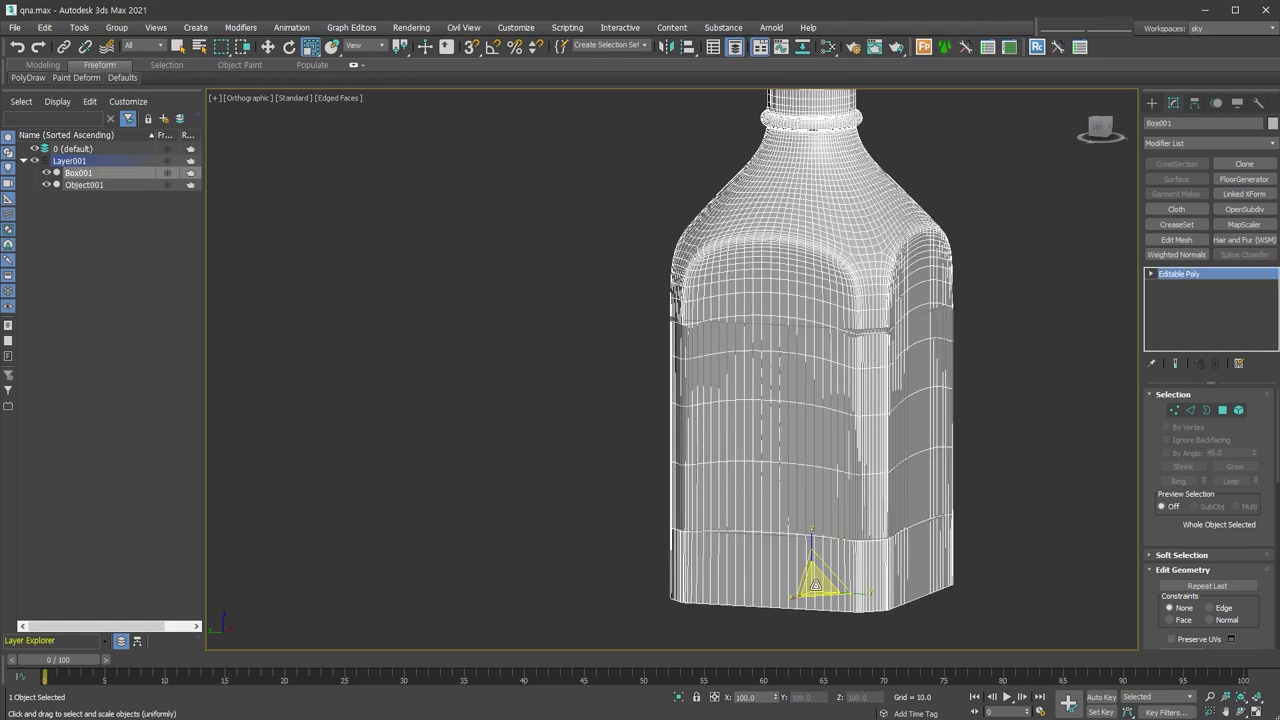
click(911, 470)
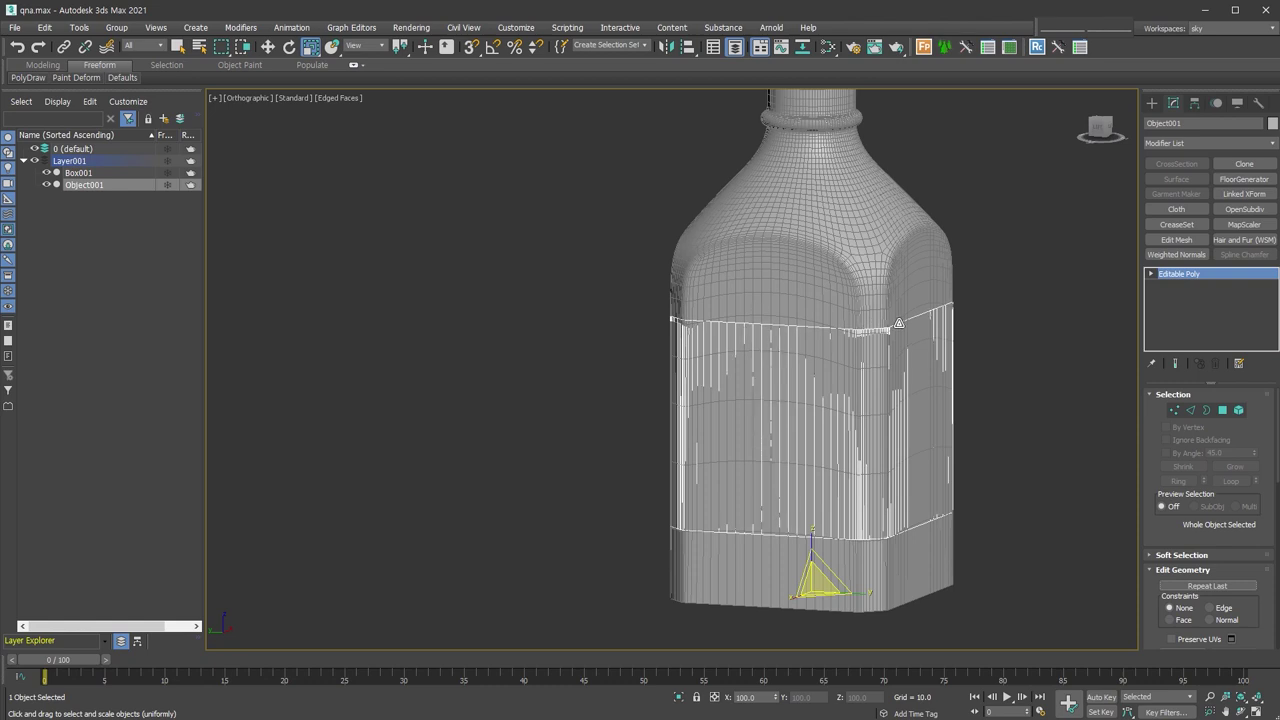
click(1210, 143)
scroll(1195, 390, down, 5)
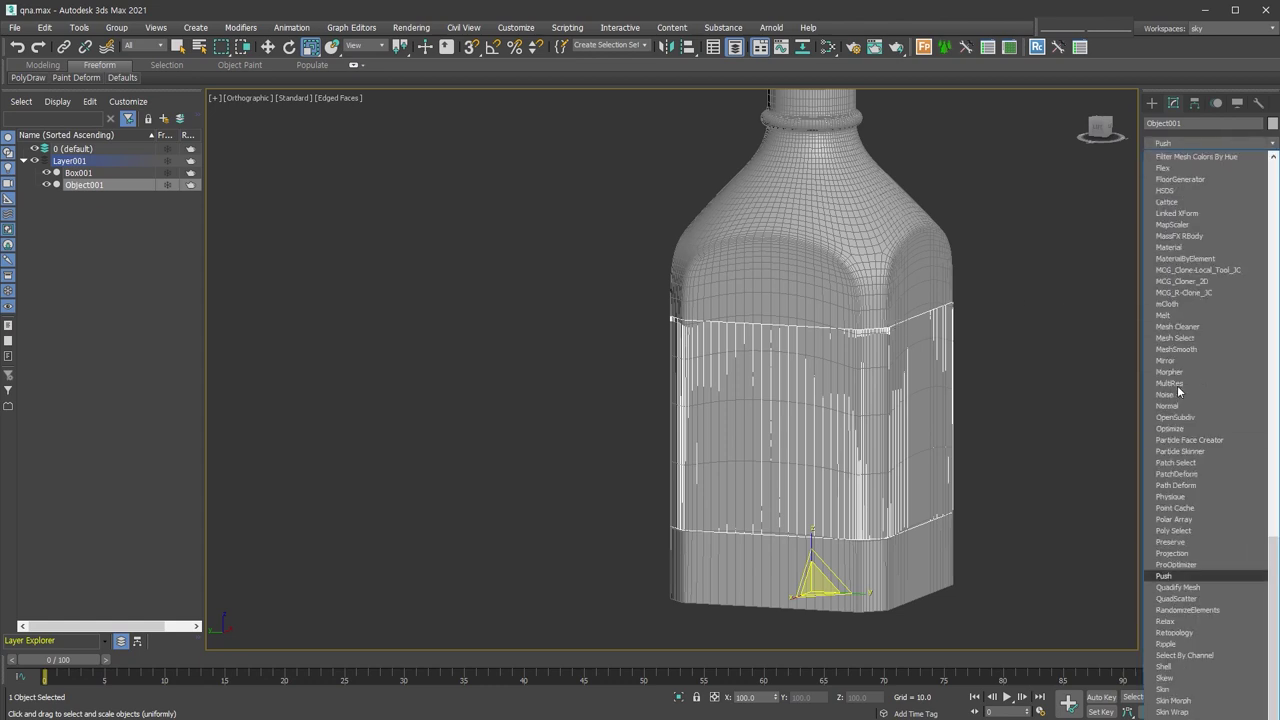
click(1179, 392)
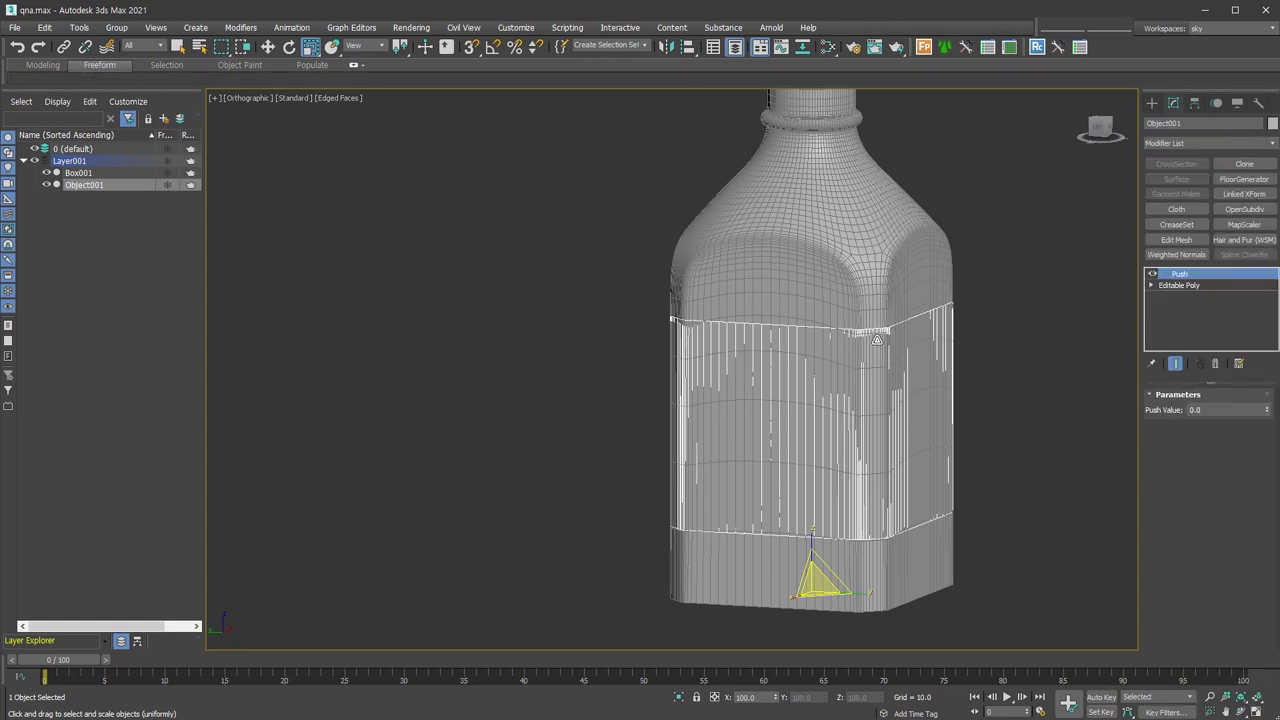
click(1268, 408)
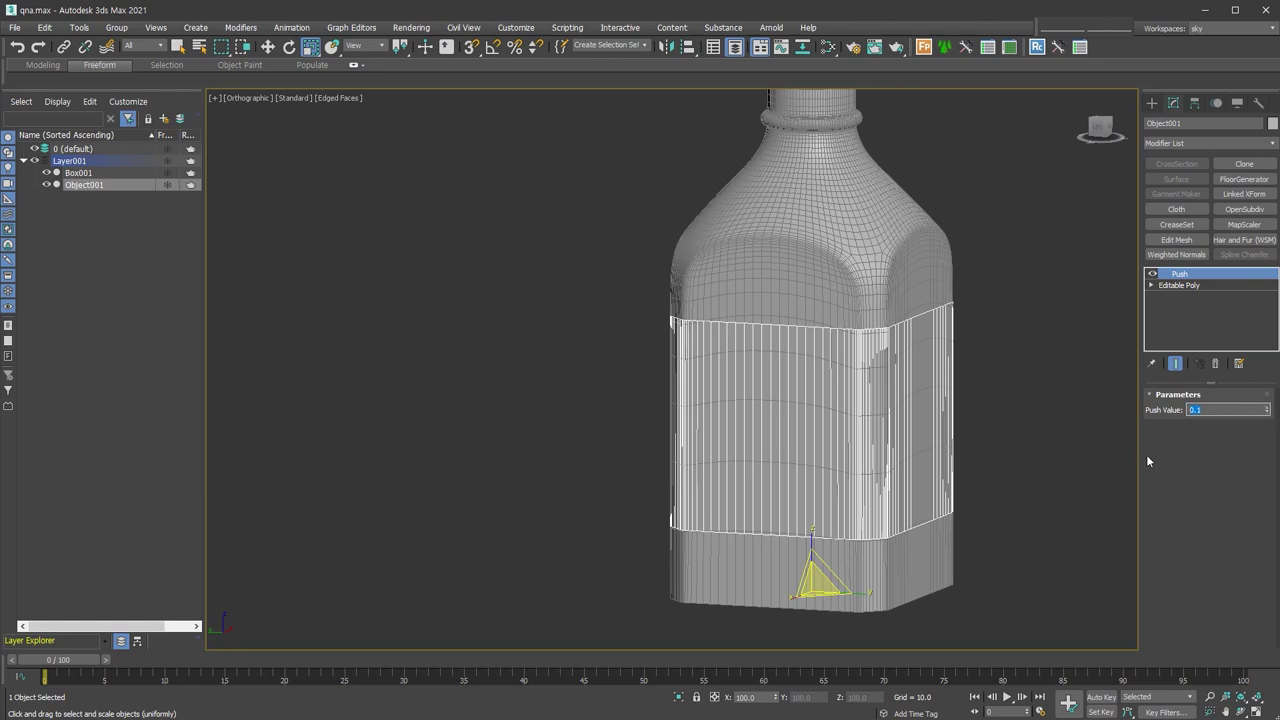
alt+middle_drag(979, 469, 978, 450)
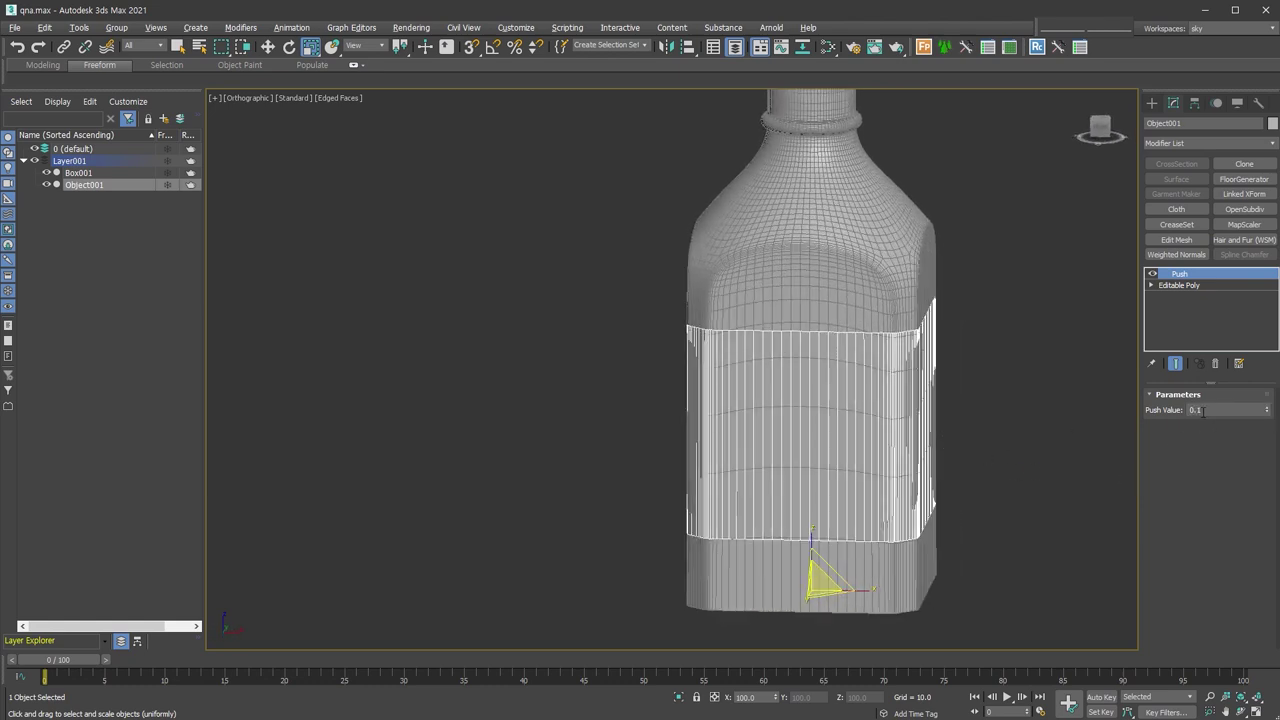